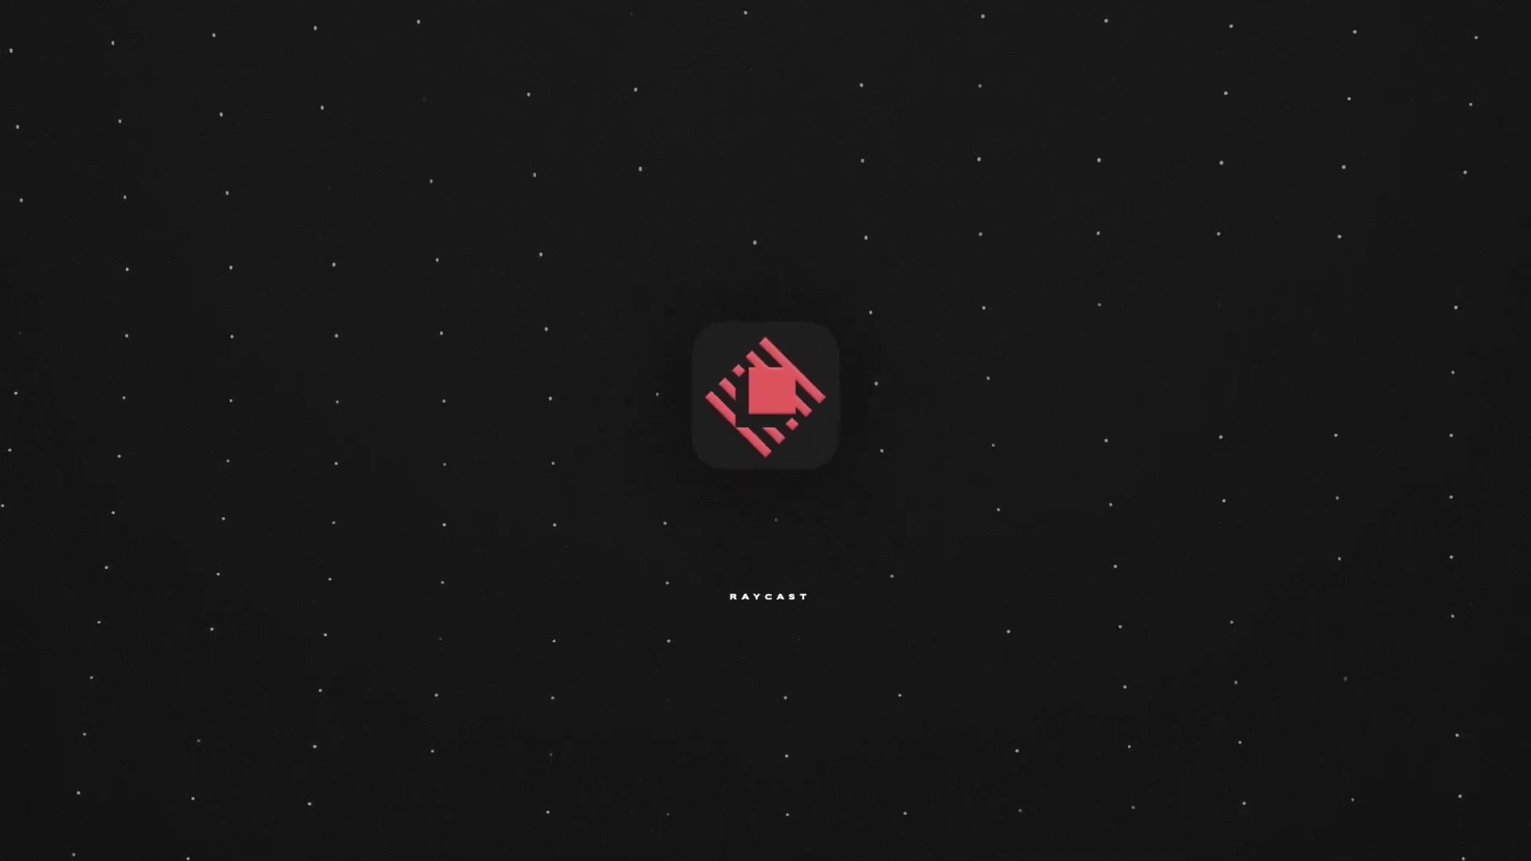
type("empty")
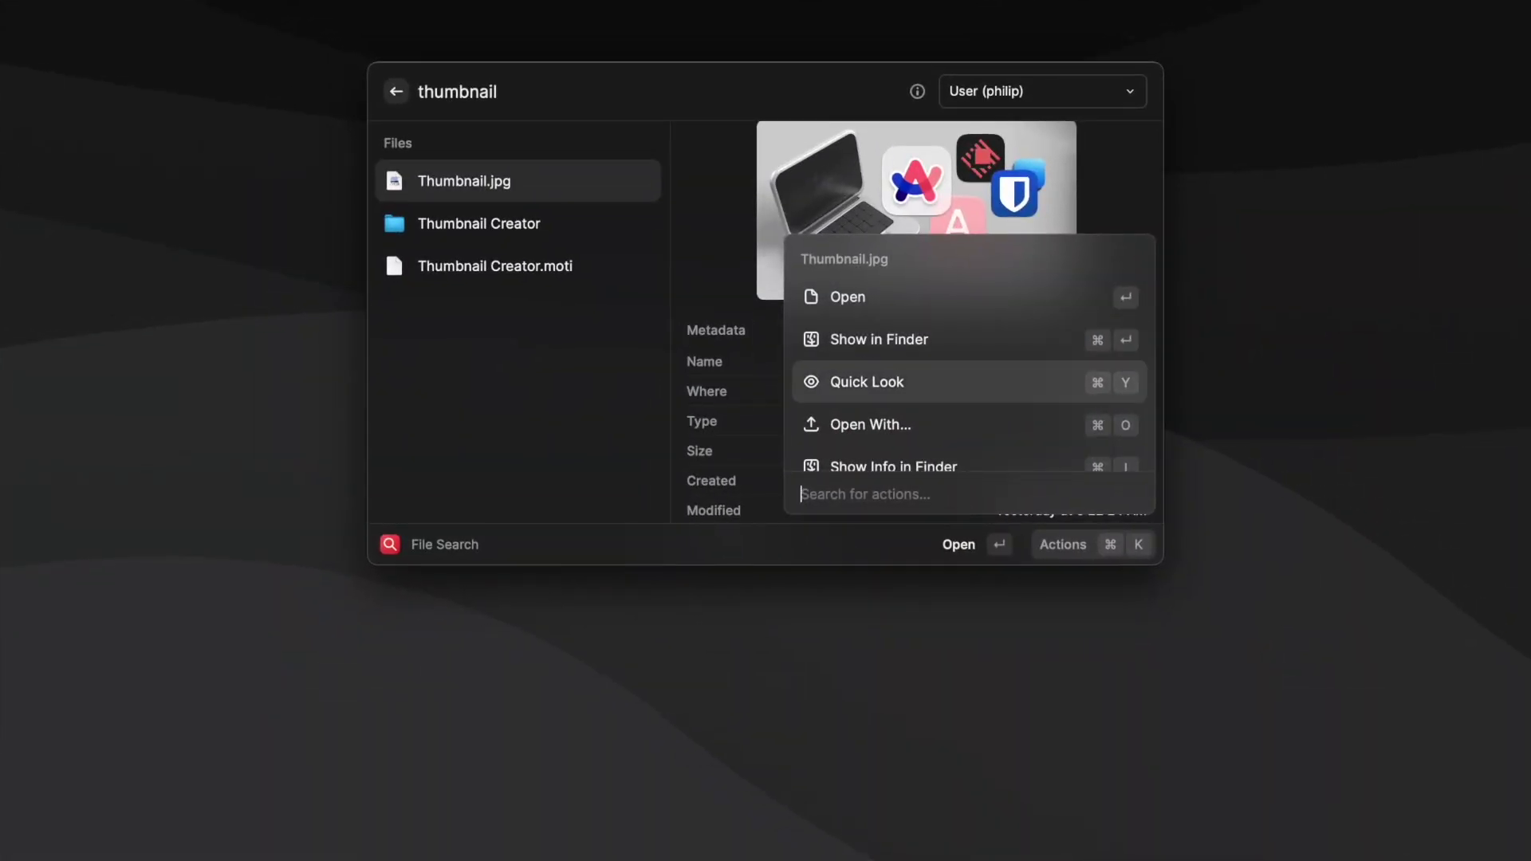
key("Down")
key("Down")
key("Down")
key("Down")
key("Down")
key("Down")
key("Down")
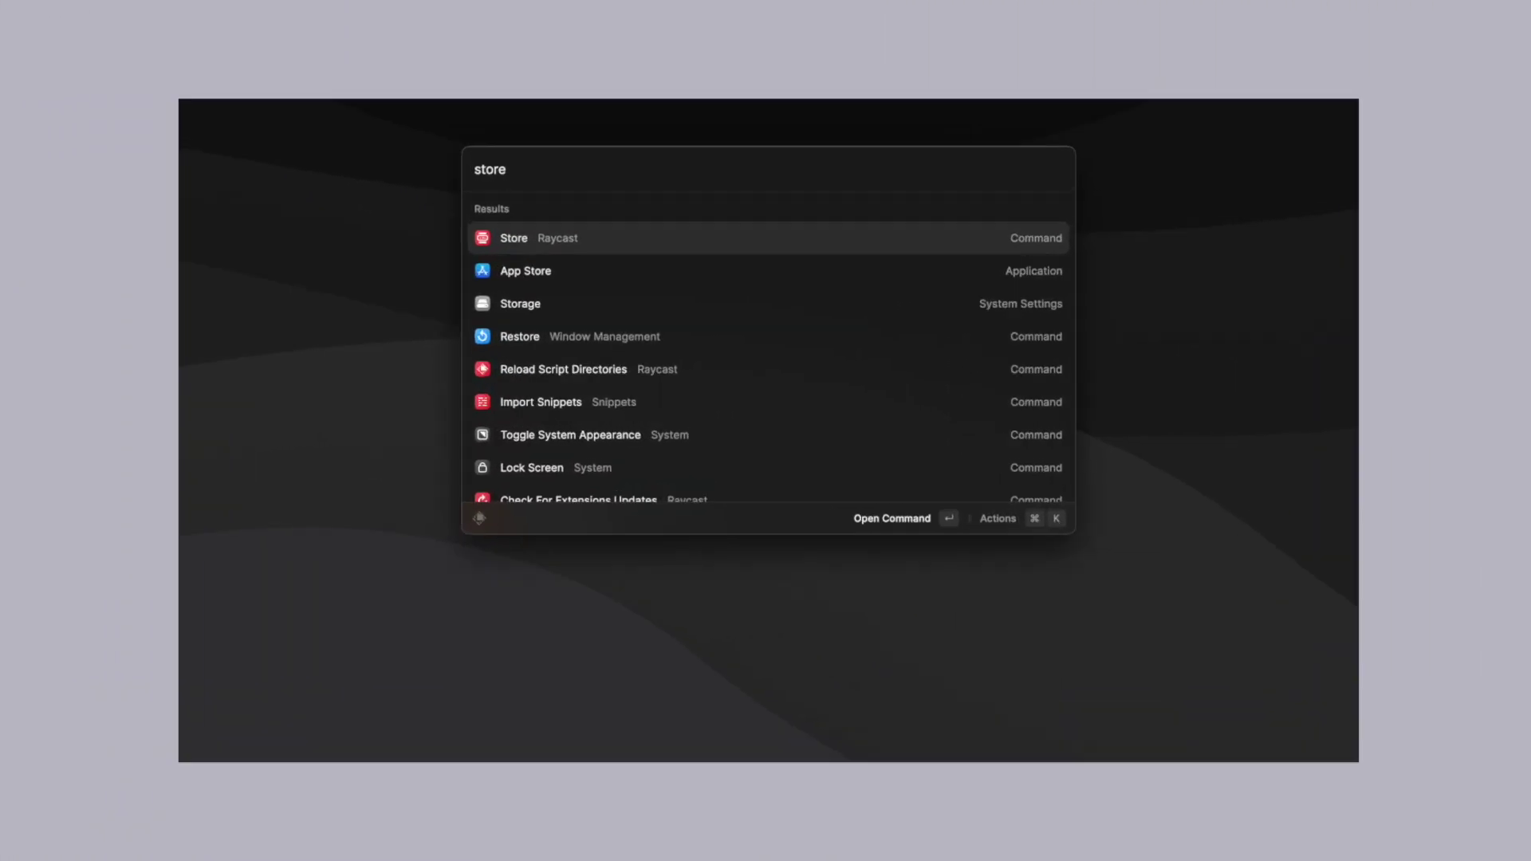
Browse the actions available for Thumbnail.jpg in the file search, down past the Share option
key("Return")
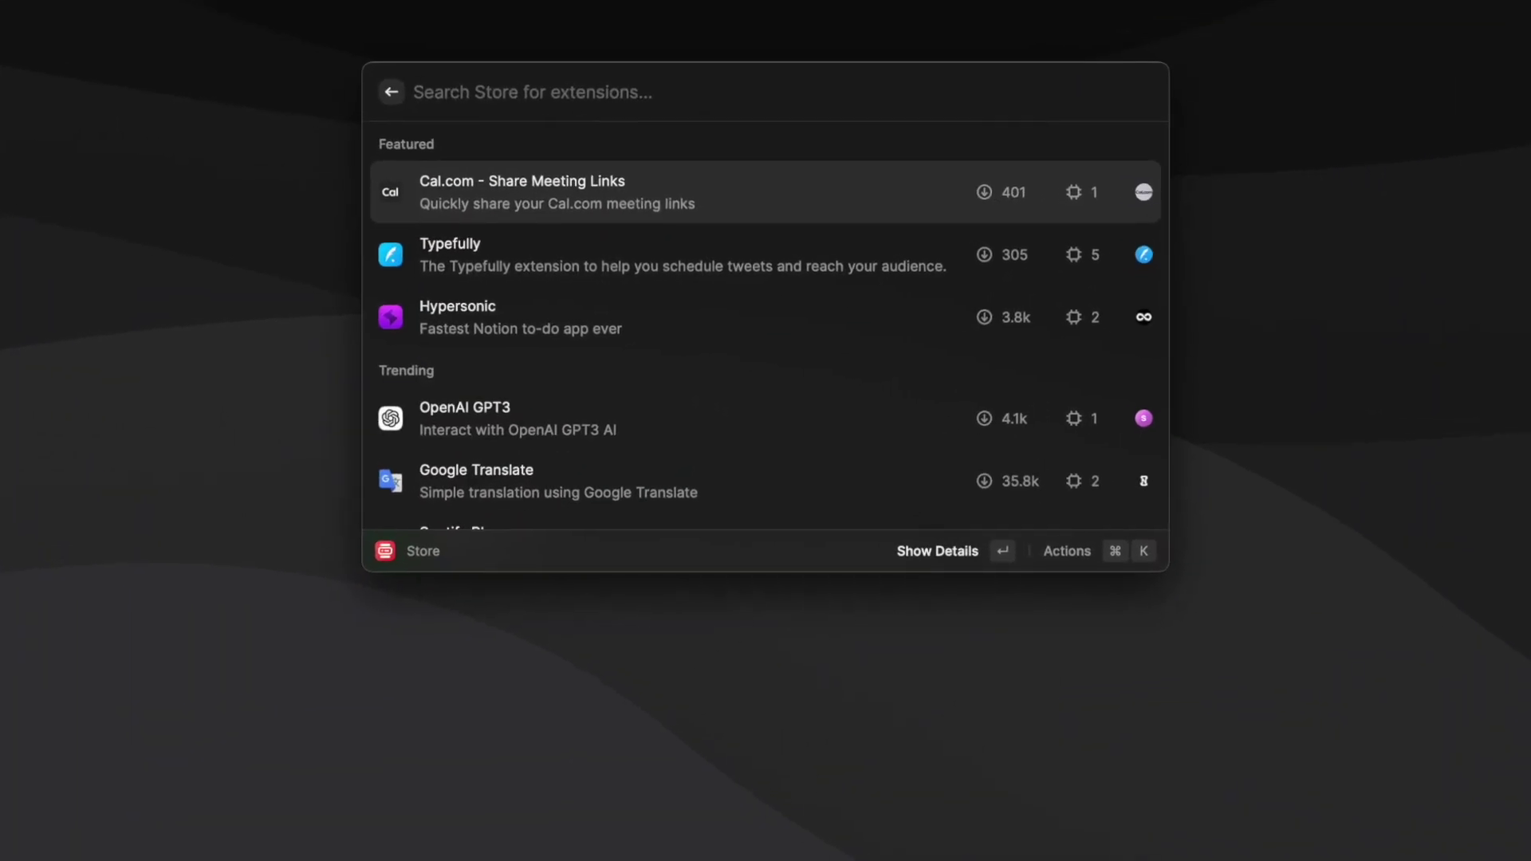
Search the extension store for "spotify" and then for "unsplash"
type("spotify")
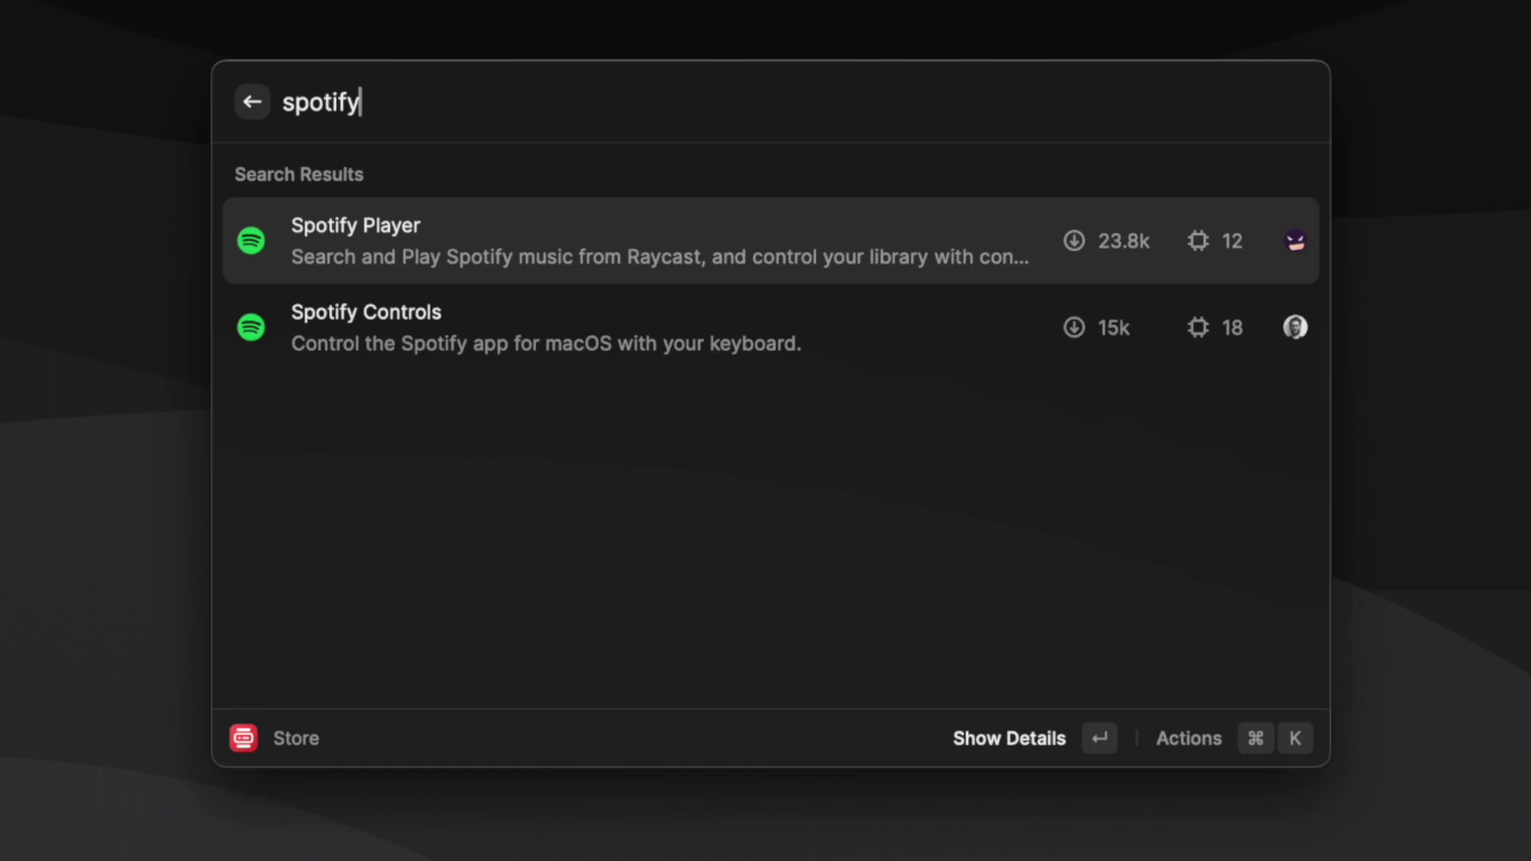
key("super+a")
type("unsplash")
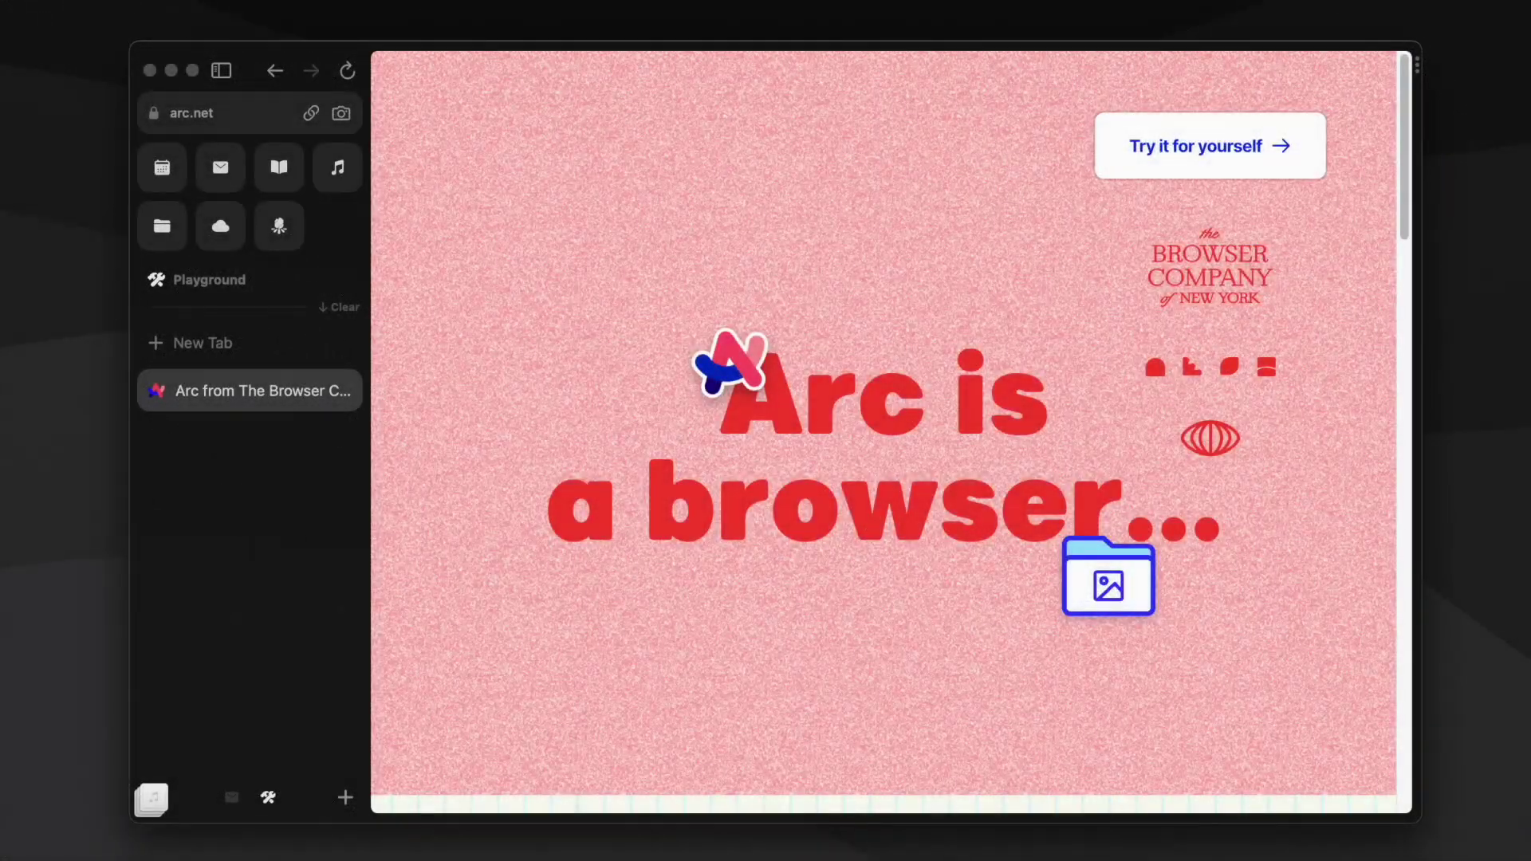
Switch to the Arc browser, reload the arc.net page and look through it to the end and back
key("super+r")
scroll(883, 430, "down", 10)
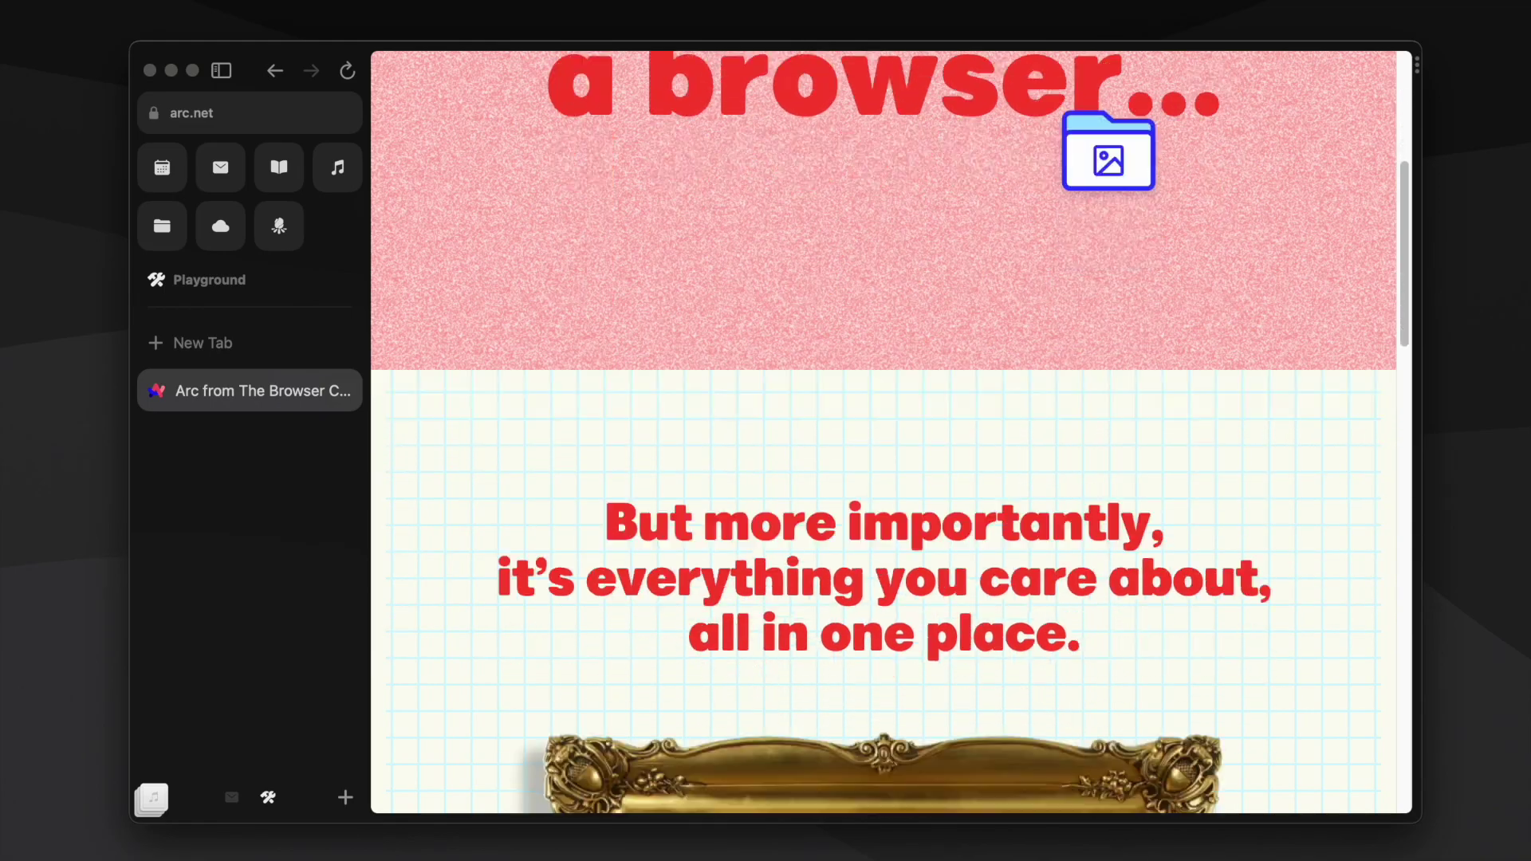
scroll(883, 431, "down", 10)
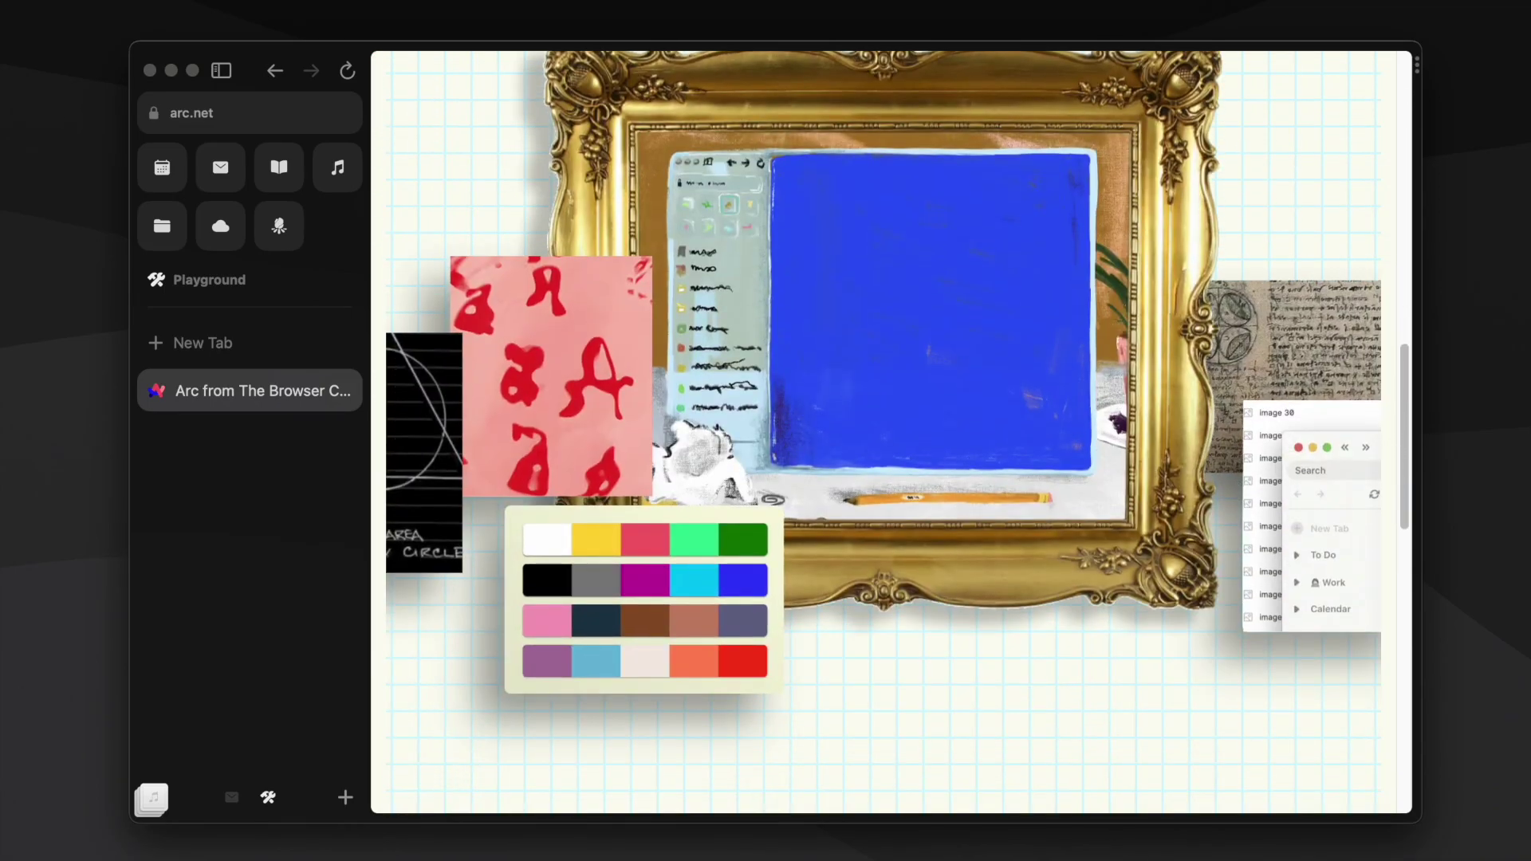
scroll(884, 431, "down", 10)
scroll(884, 430, "down", 5)
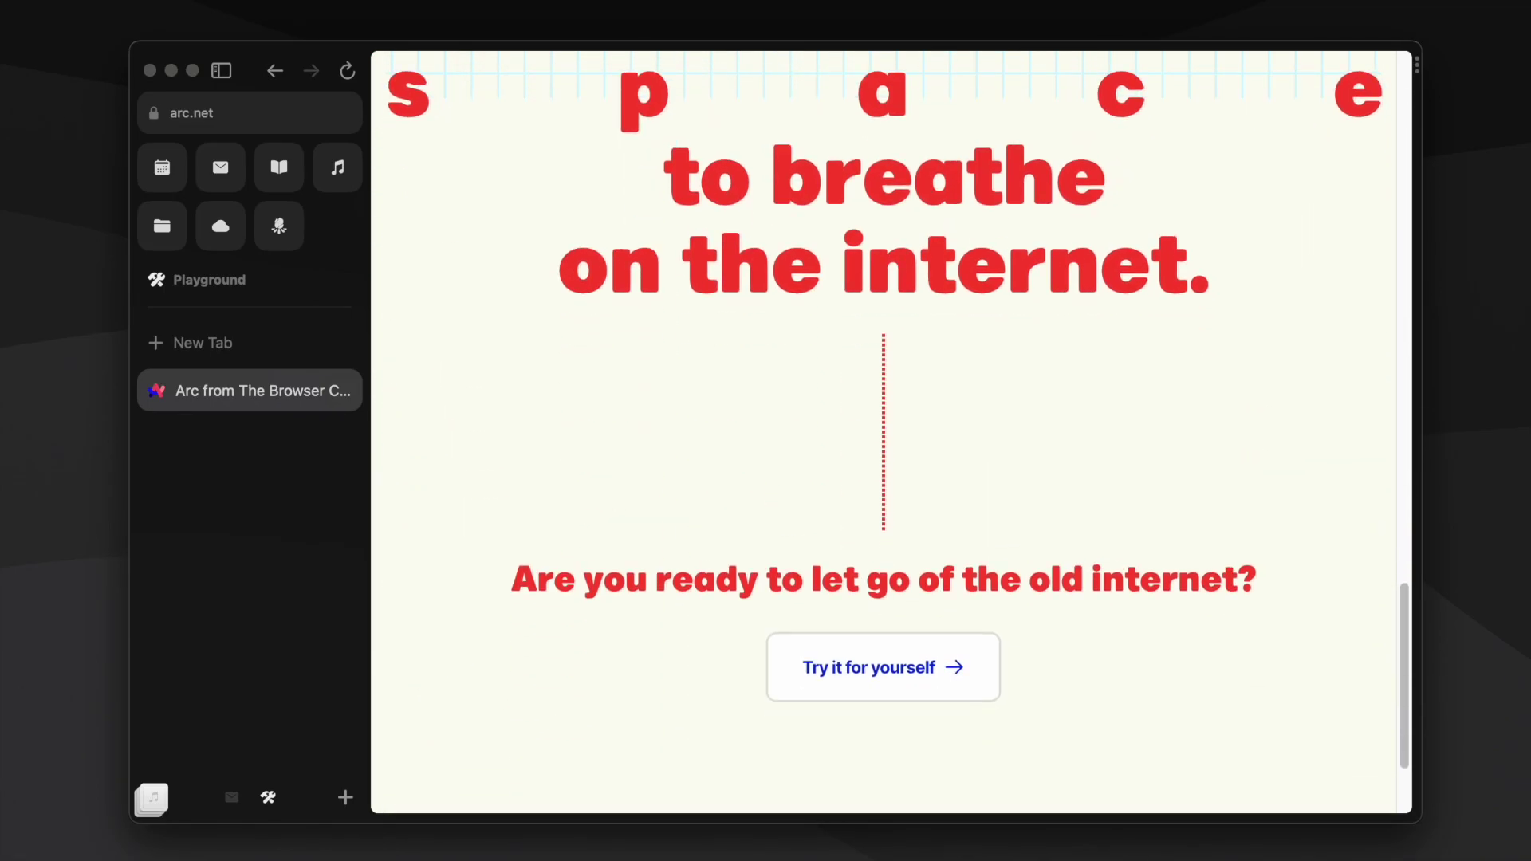
scroll(884, 431, "down", 3)
scroll(884, 430, "up", 20)
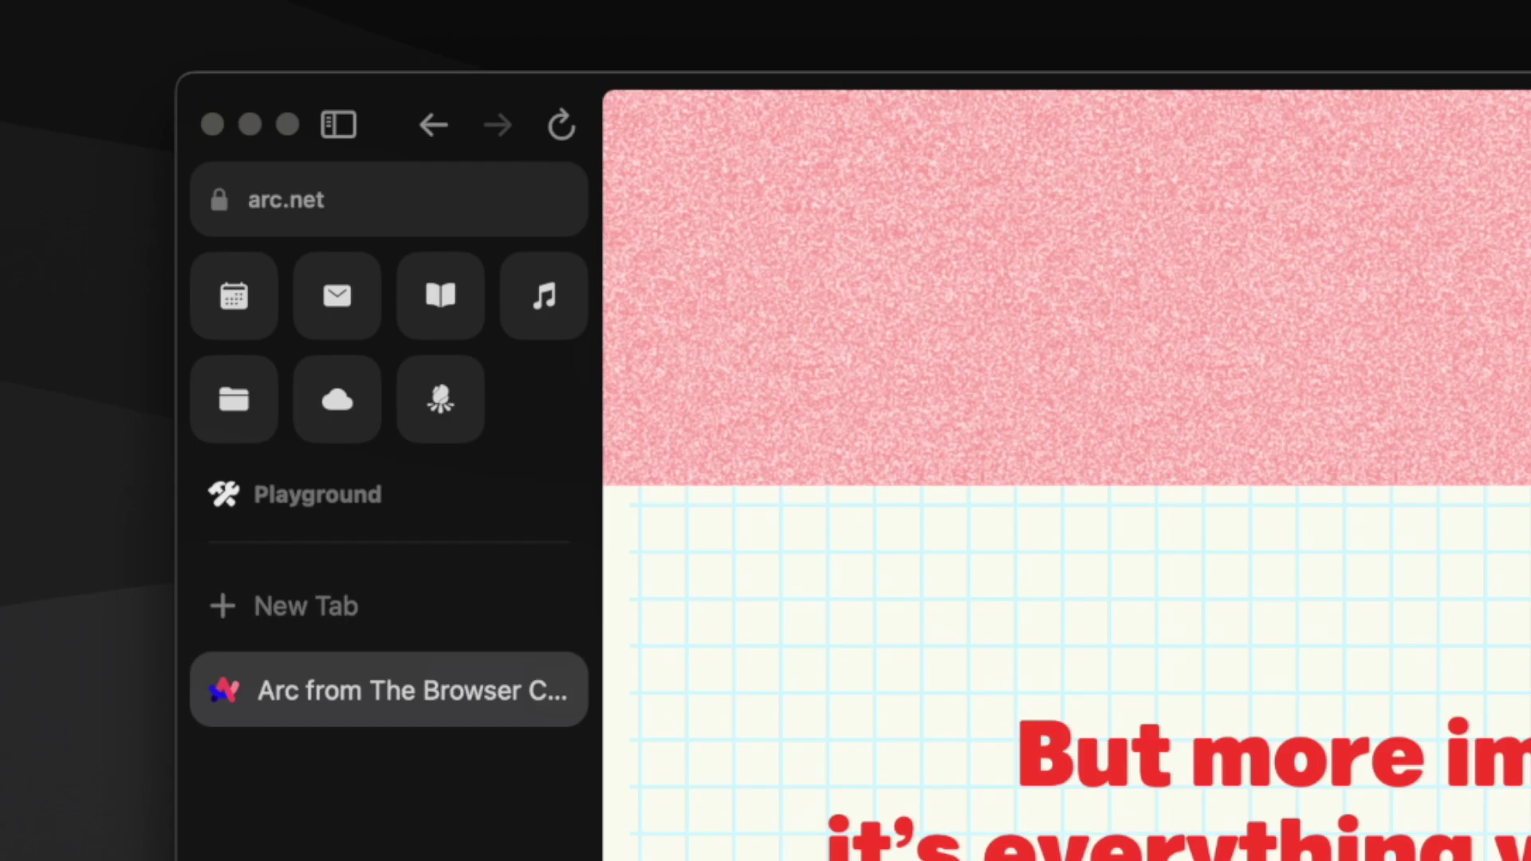
scroll(1067, 476, "up", 10)
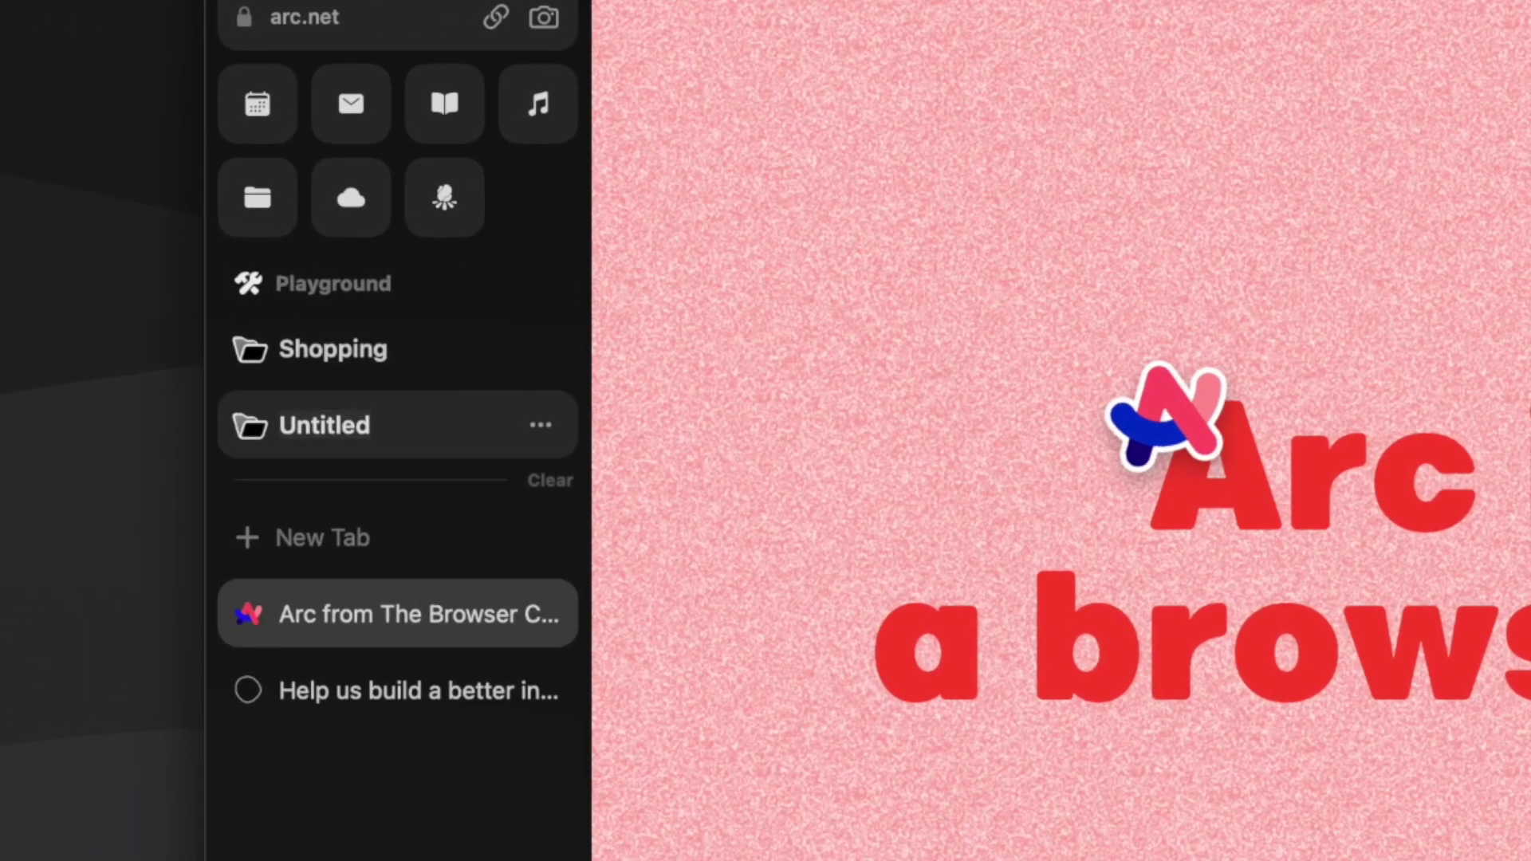
Rename the untitled sidebar folder to "Tech" and move the Arc from The Browser Company tab into it
double_click(359, 425)
type("Tech")
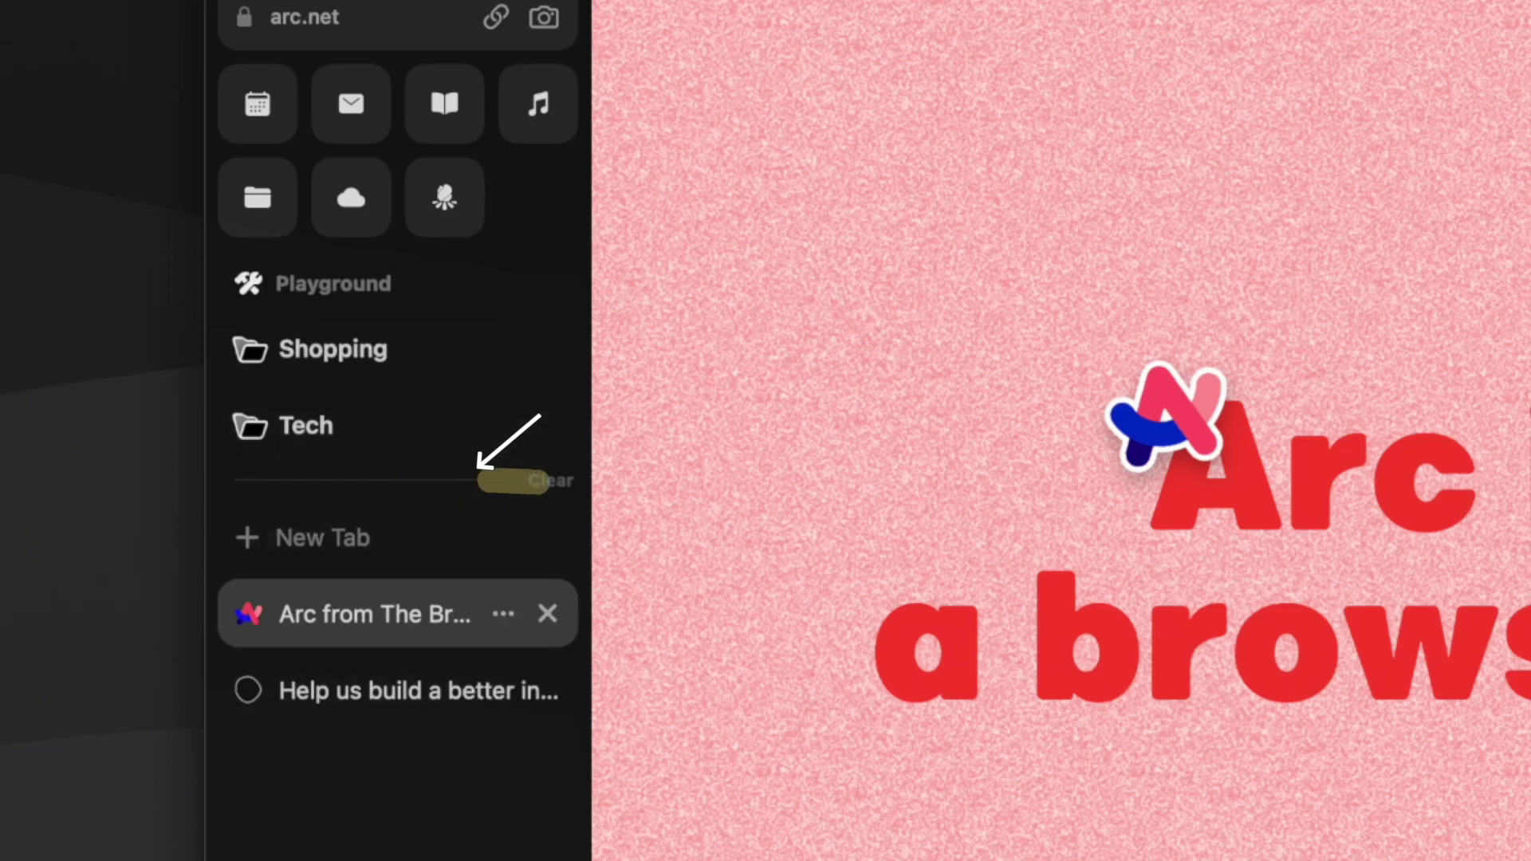
left_click_drag(399, 614, 359, 425)
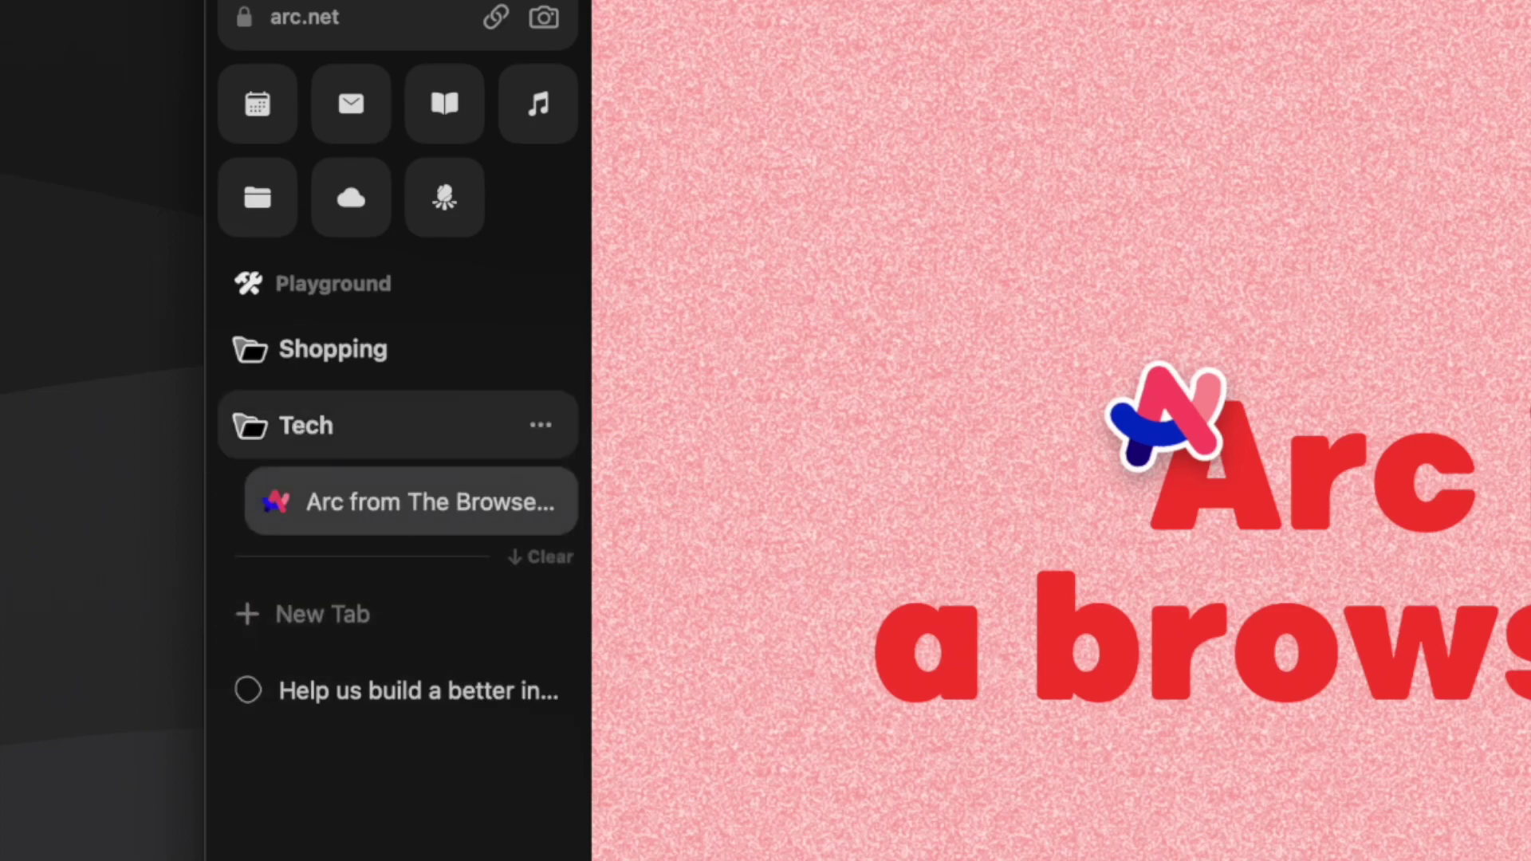
Collapse the Tech and Shopping folders, and reopen Tech to check its tab before collapsing it again
left_click(359, 425)
left_click(359, 349)
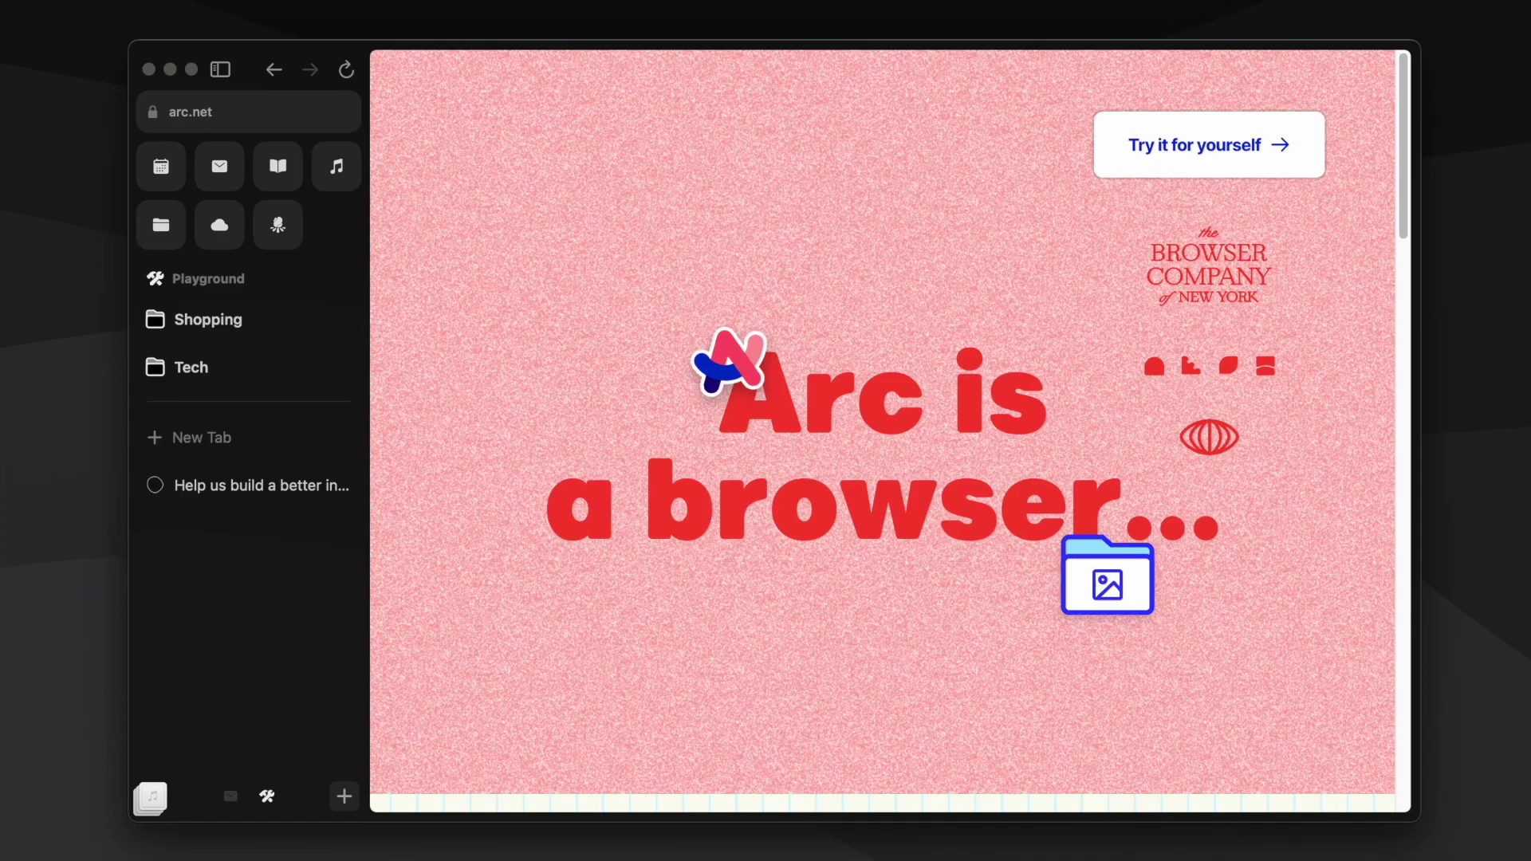
left_click(240, 368)
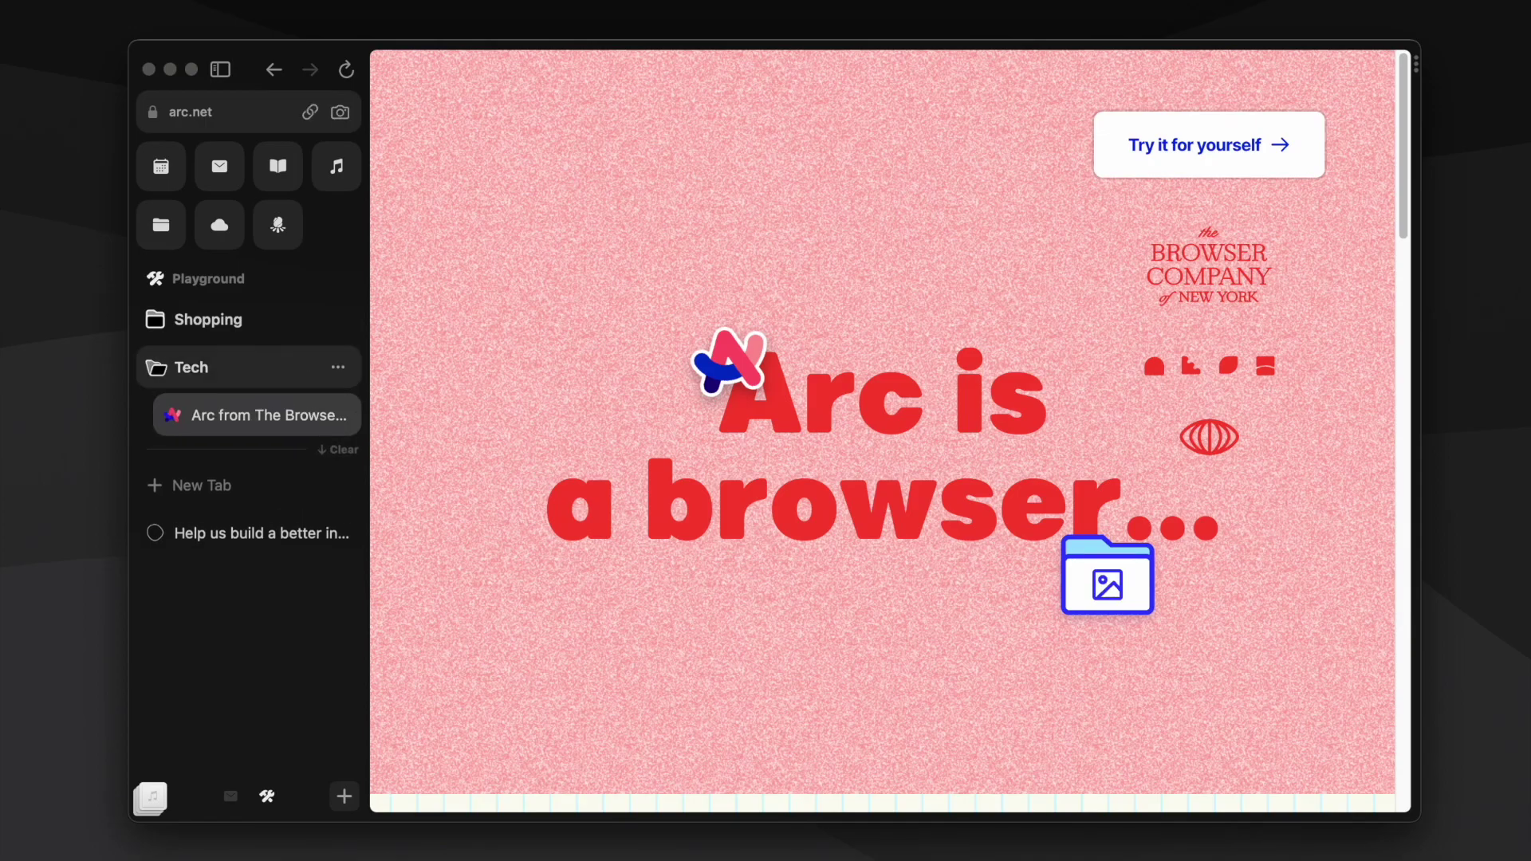
left_click(239, 368)
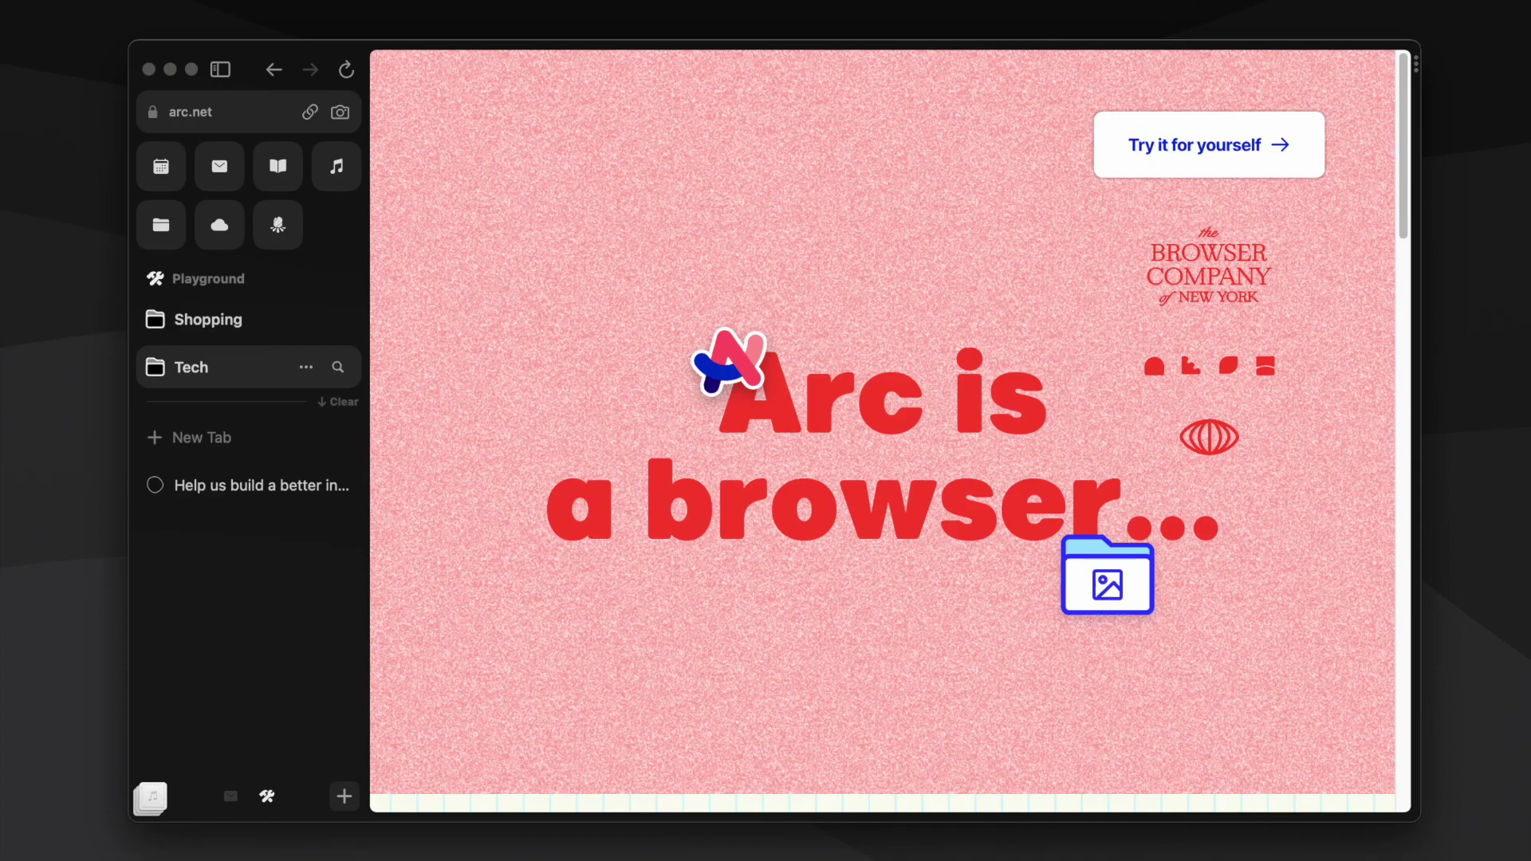
left_click(191, 367)
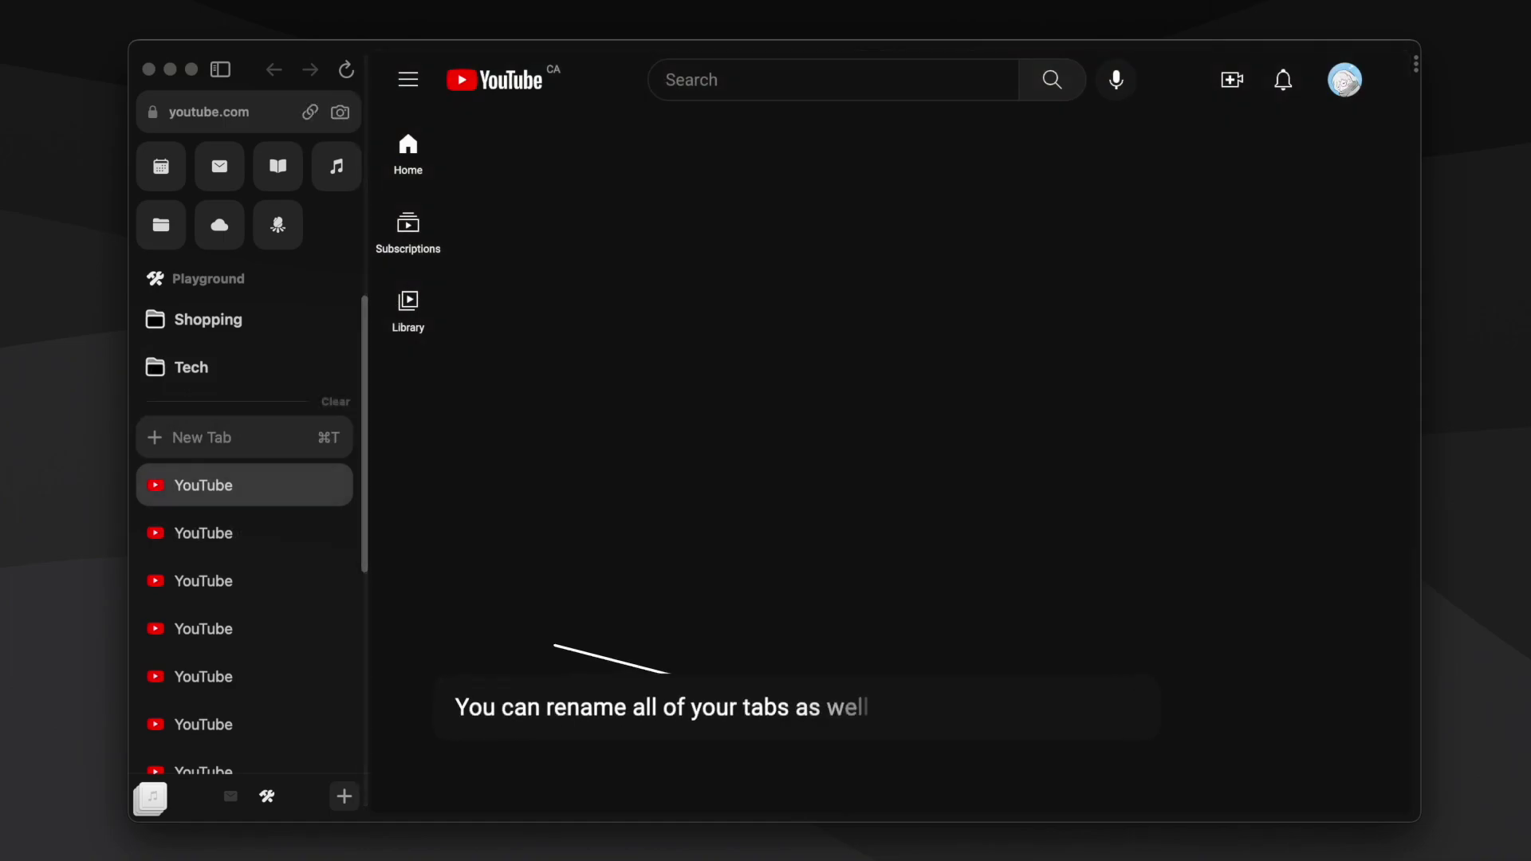
scroll(245, 535, "down", 4)
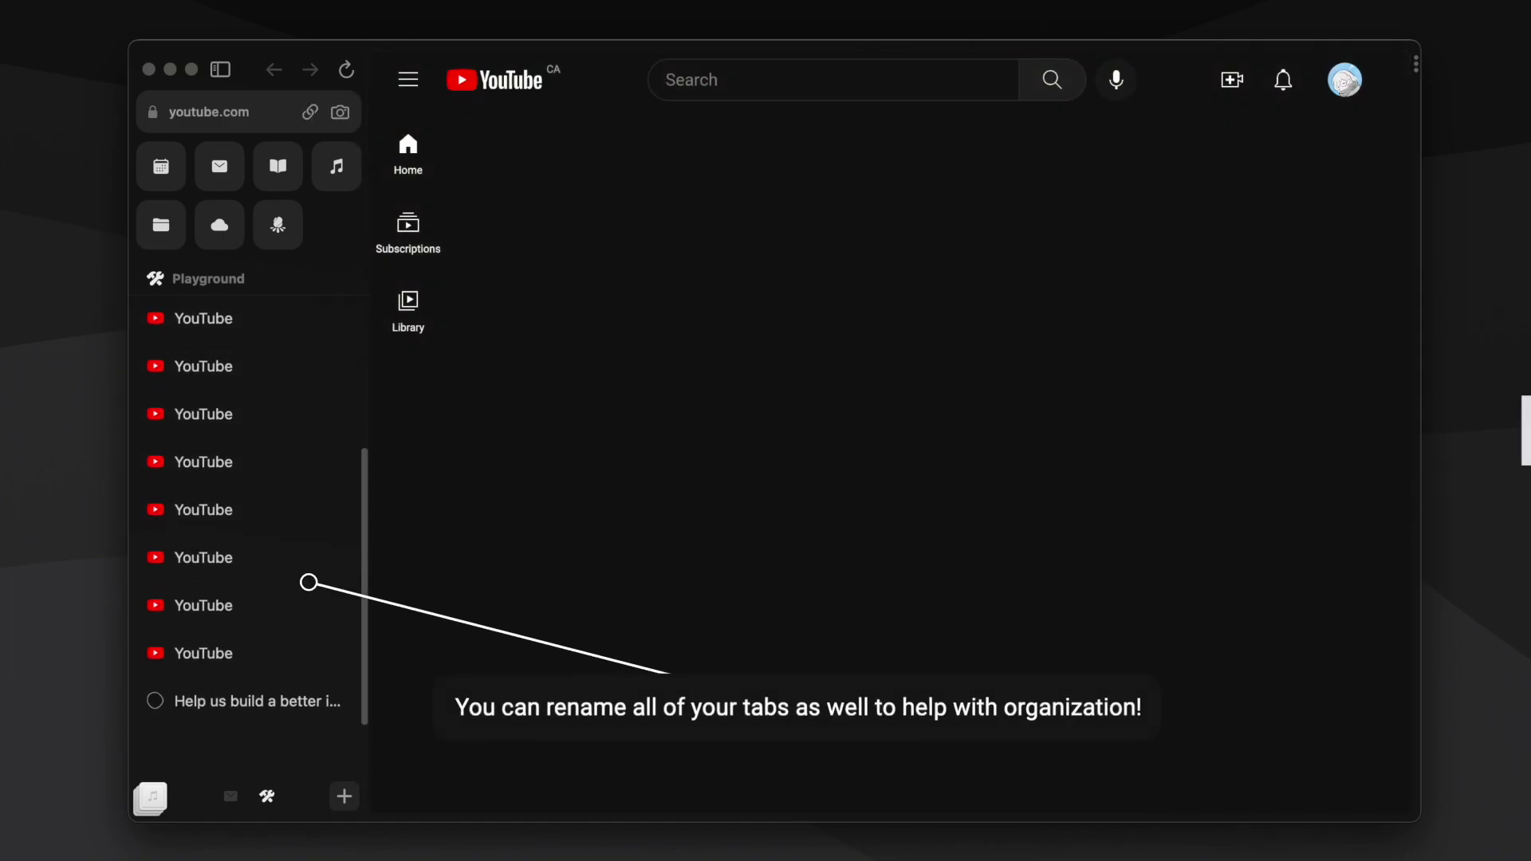
scroll(245, 535, "up", 4)
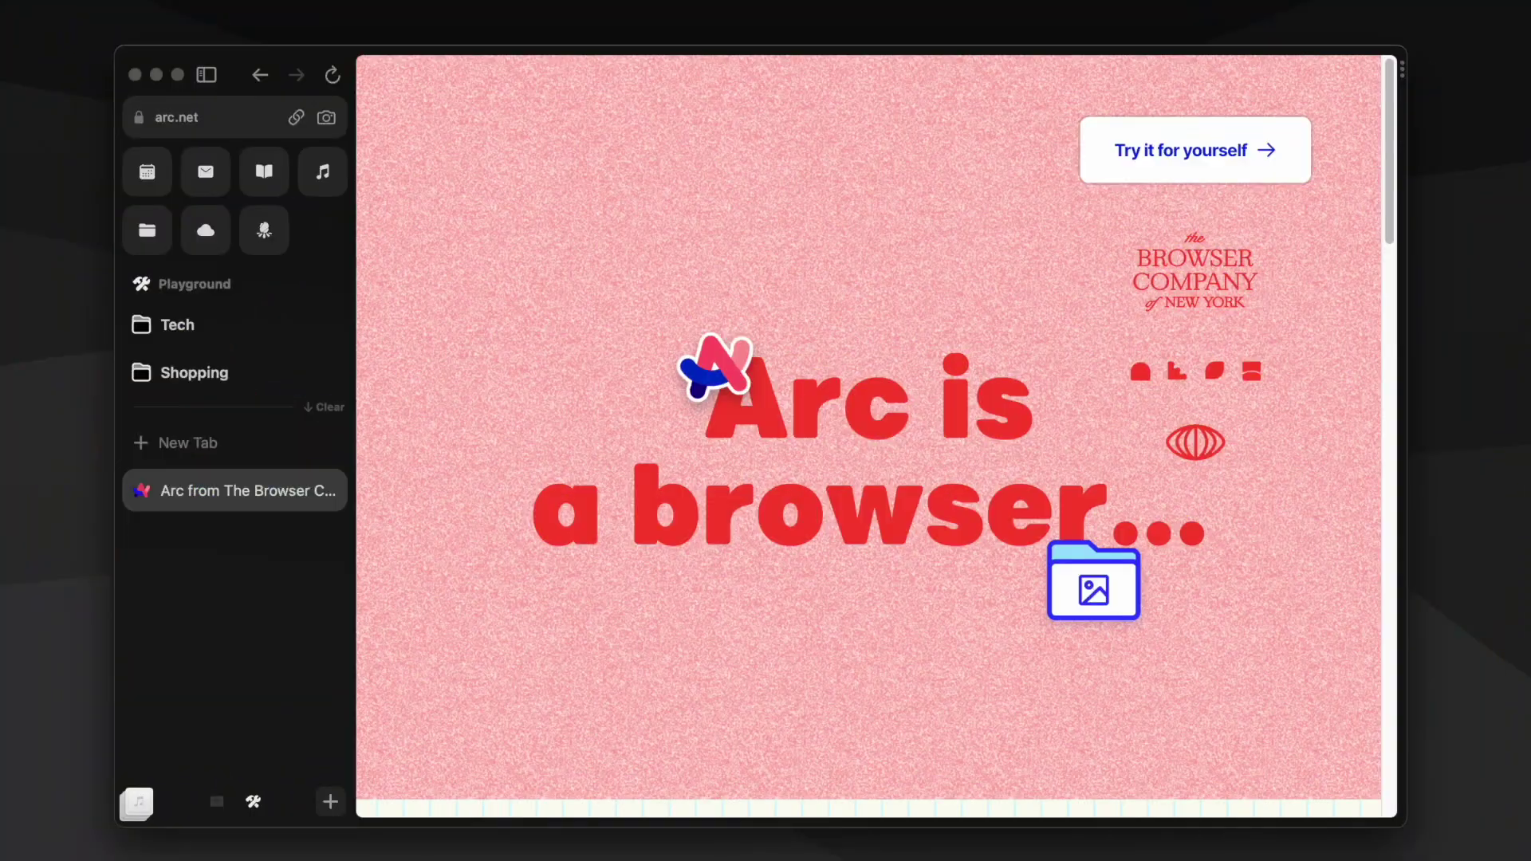
Move the Arc tab to the end of the Backlog space and open the pinned Notion HQ page from the Playground space
left_click_drag(206, 491, 215, 590)
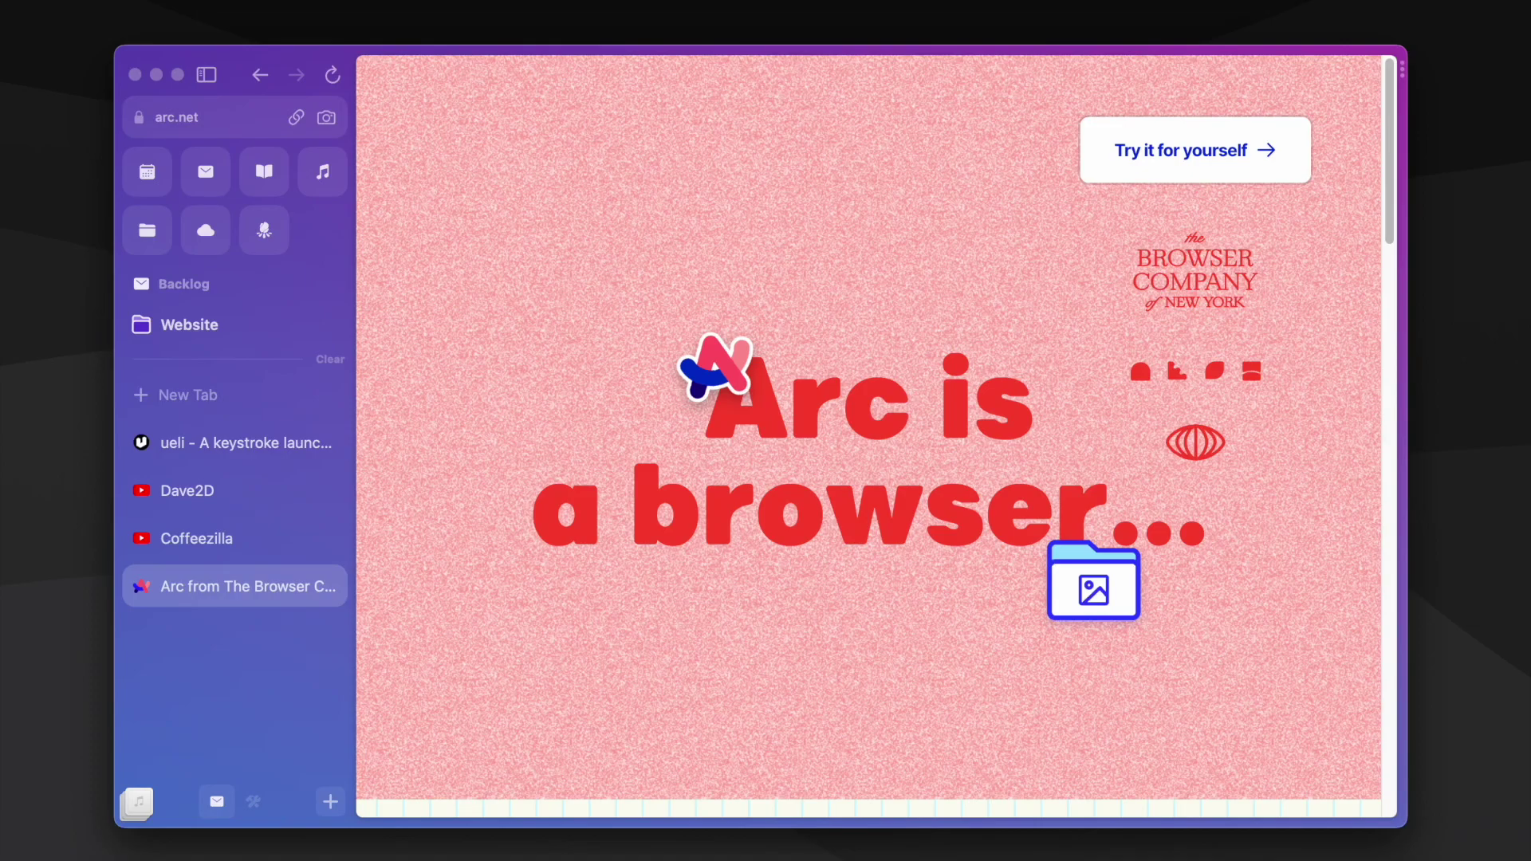
scroll(215, 590, "right", 5)
left_click(264, 172)
left_click_drag(264, 171, 222, 181)
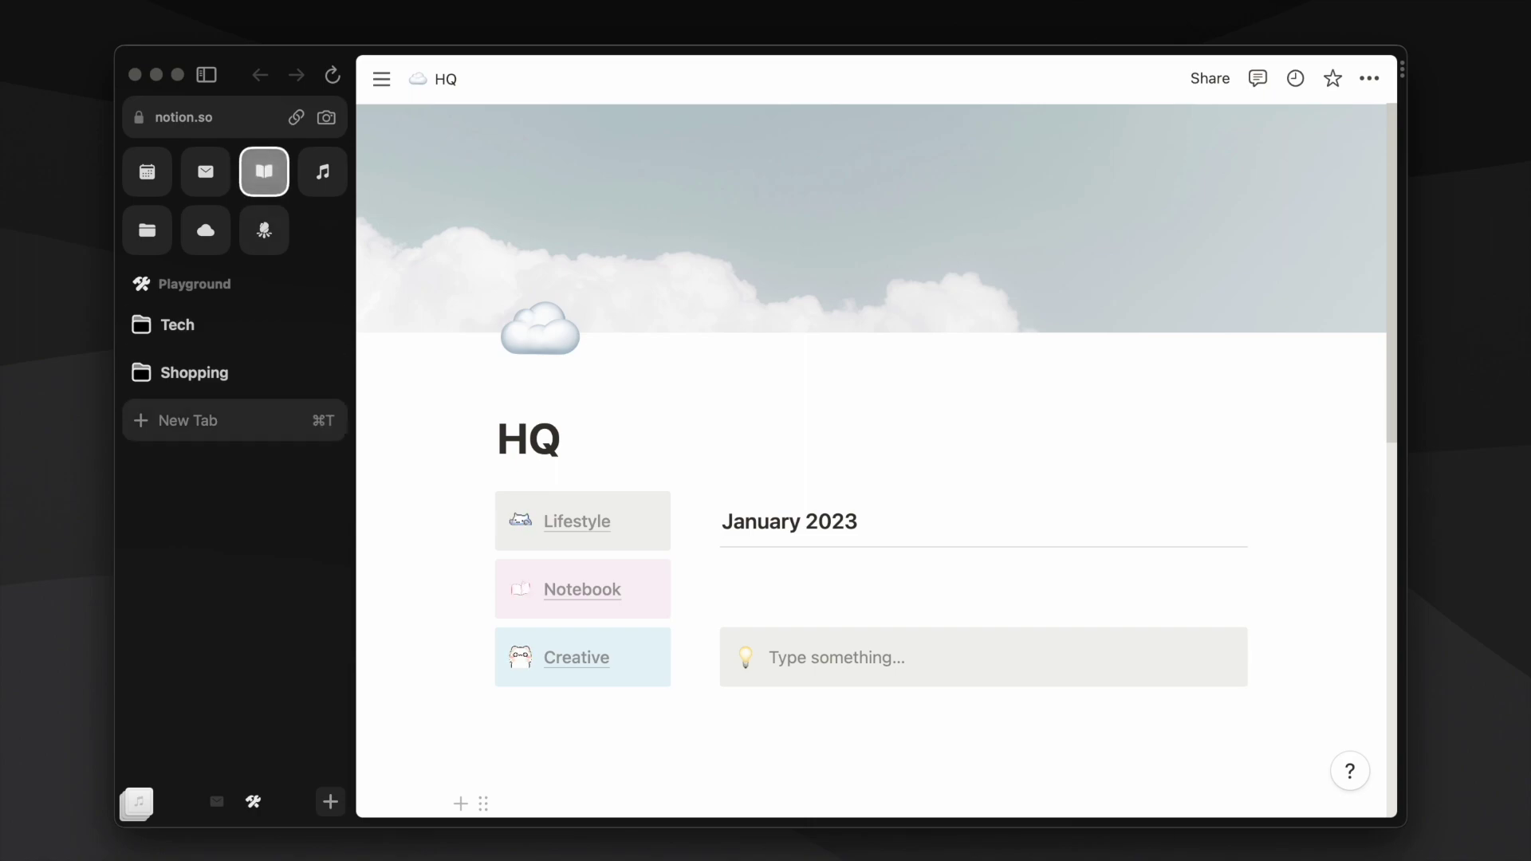
Create a note titled "Quick Note" with the text "Some ideas" and set its sharing to Anyone can view
key("ctrl+n")
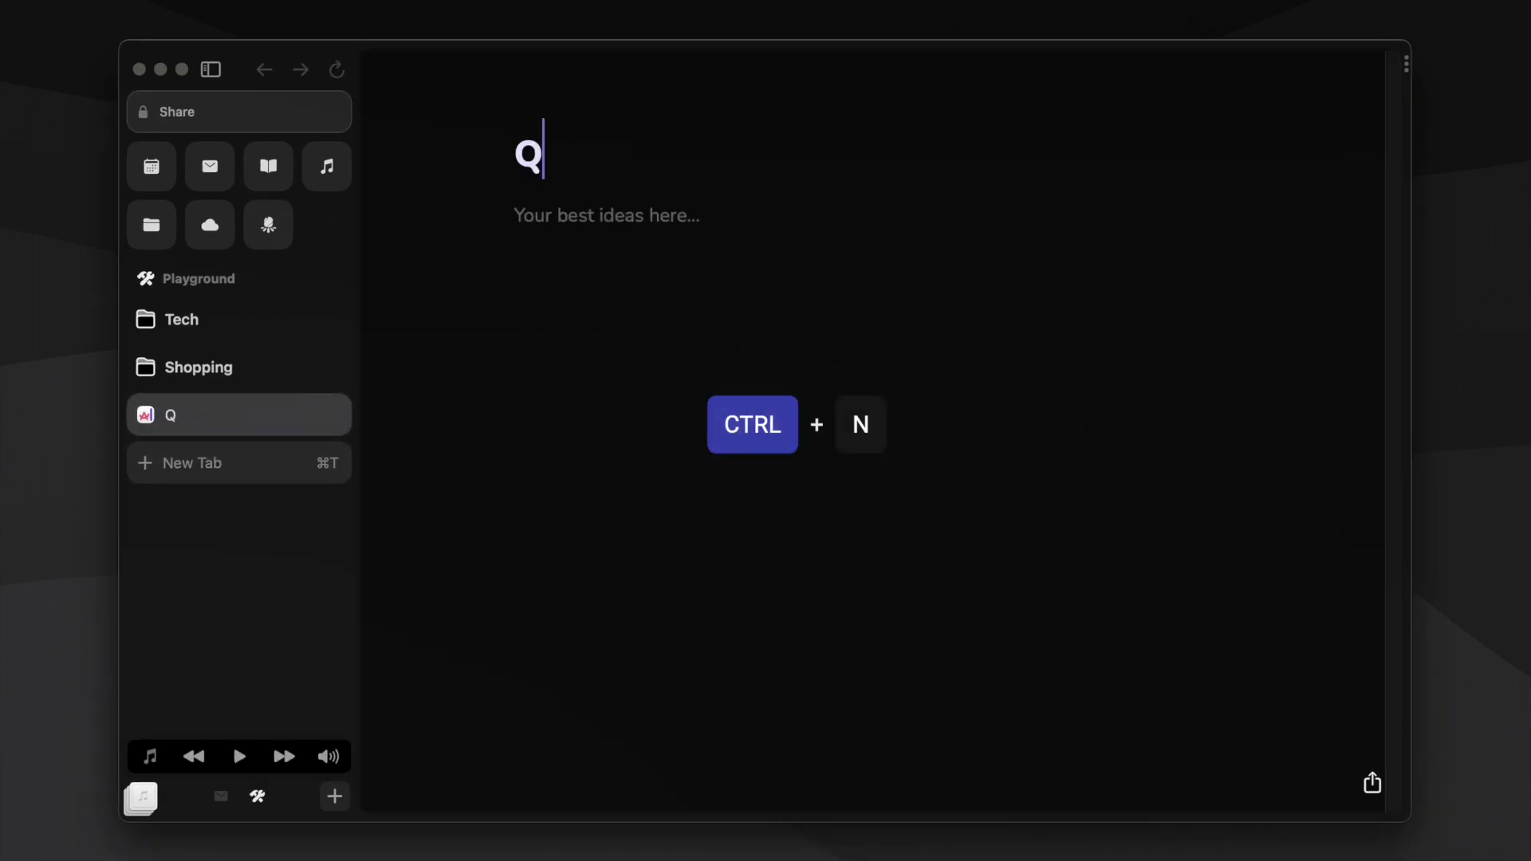
left_click(1372, 783)
left_click(1095, 656)
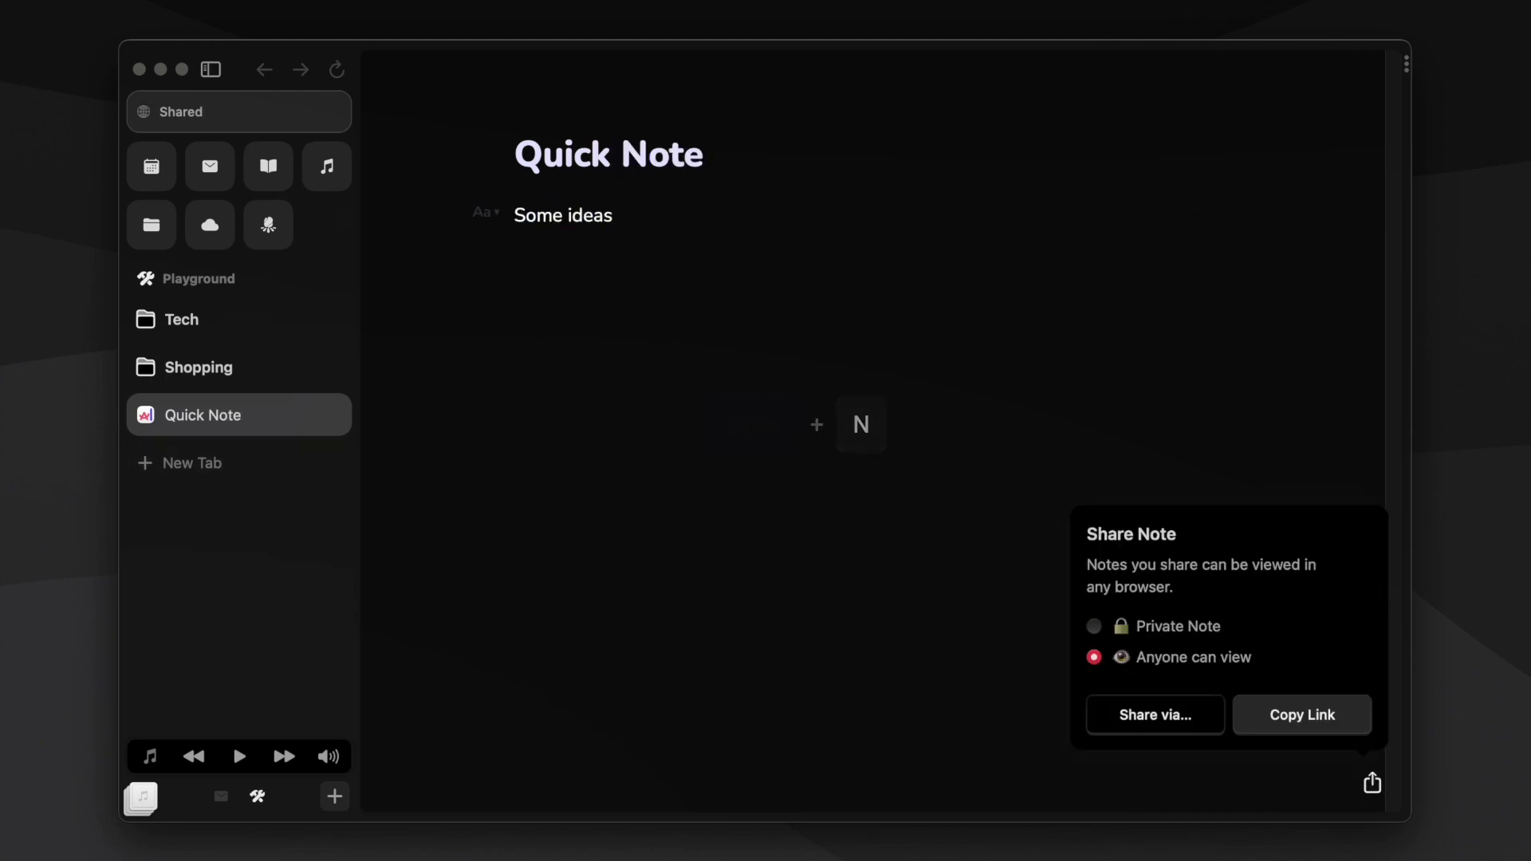
left_click(1155, 715)
key("Escape")
key("Escape")
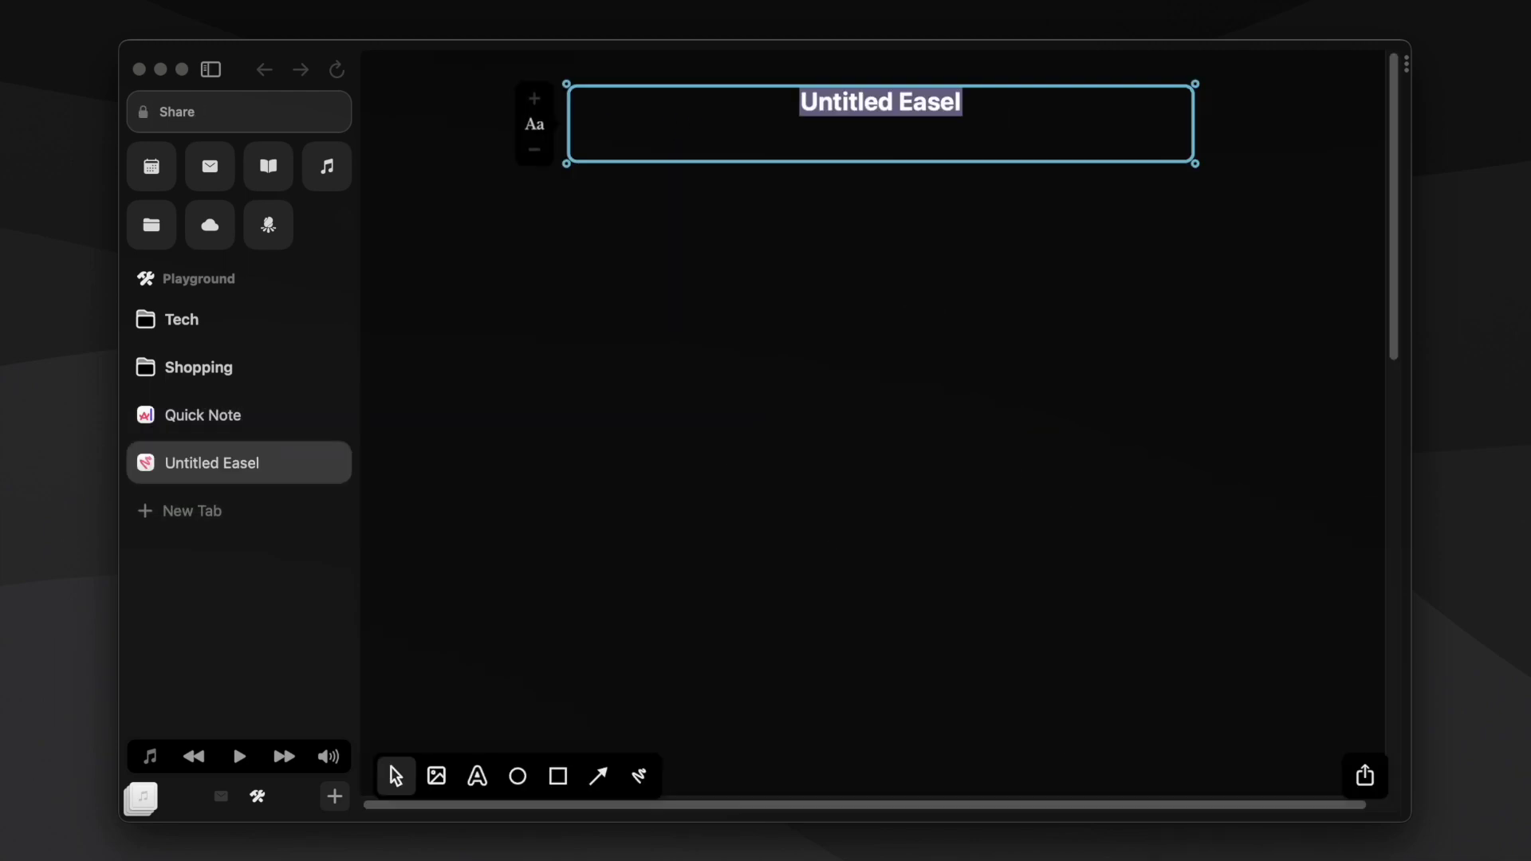
Create a new easel titled "Easel" and add the text "Text filler" to it
type("Easel")
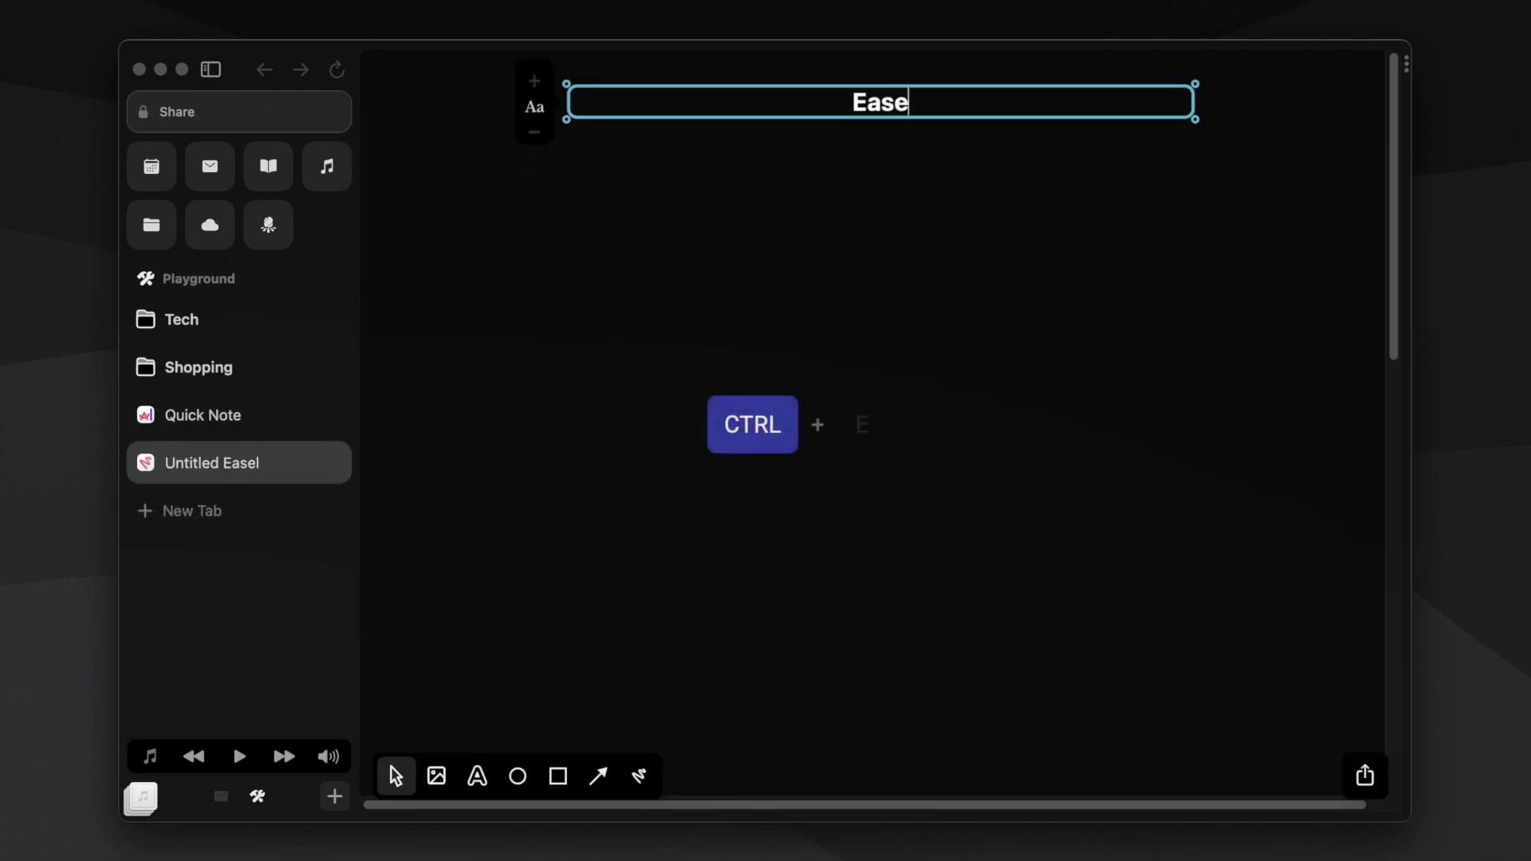
key("ctrl+e")
type("Text filler")
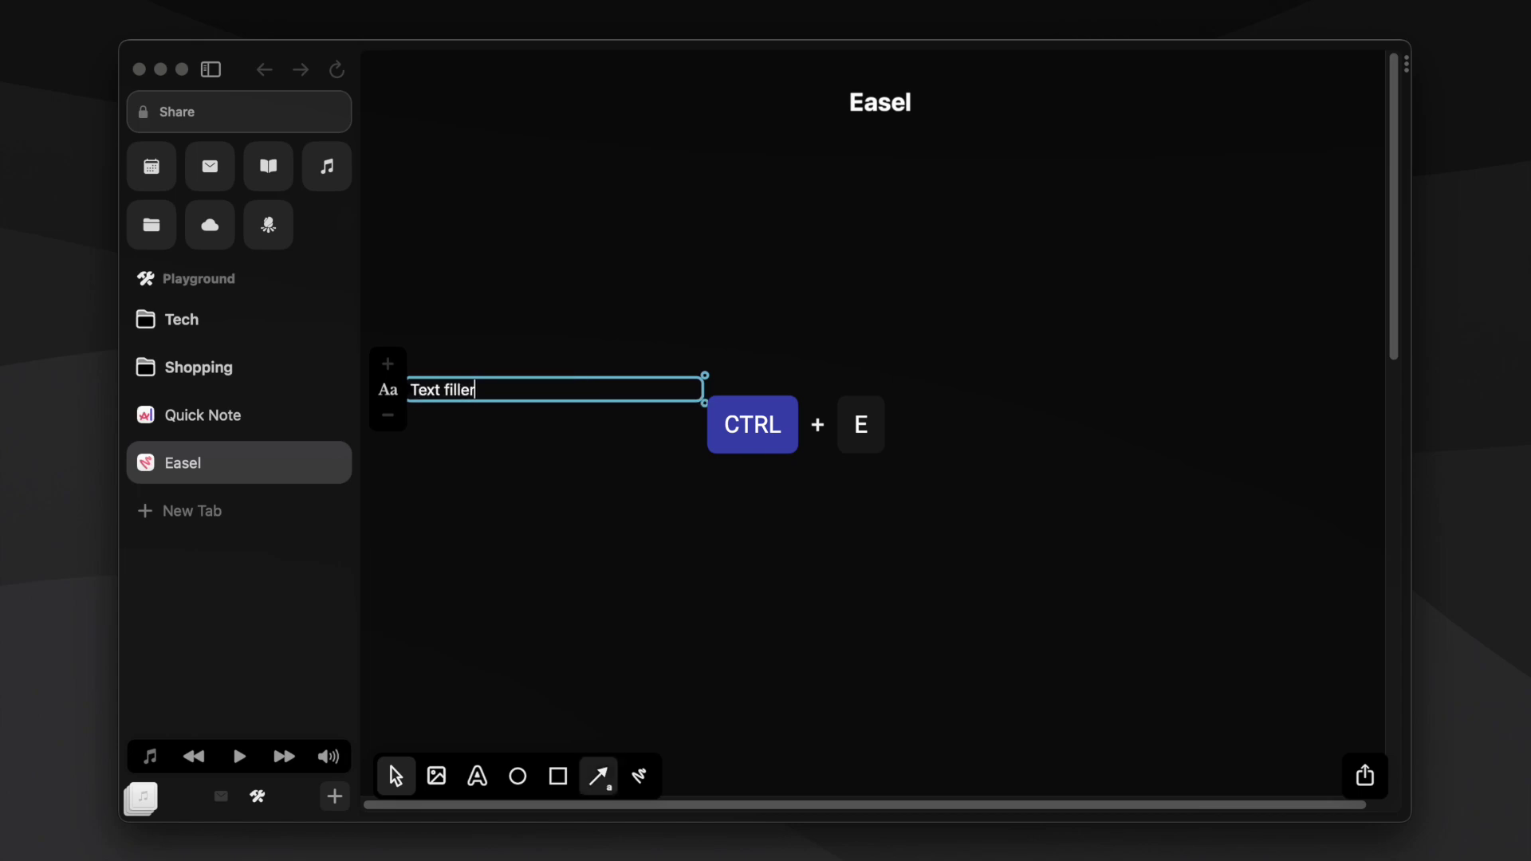
Draw an arrow pointing at the easel's text, a freehand pen sketch beside it and a rectangle below the text
left_click_drag(941, 288, 509, 373)
key("p")
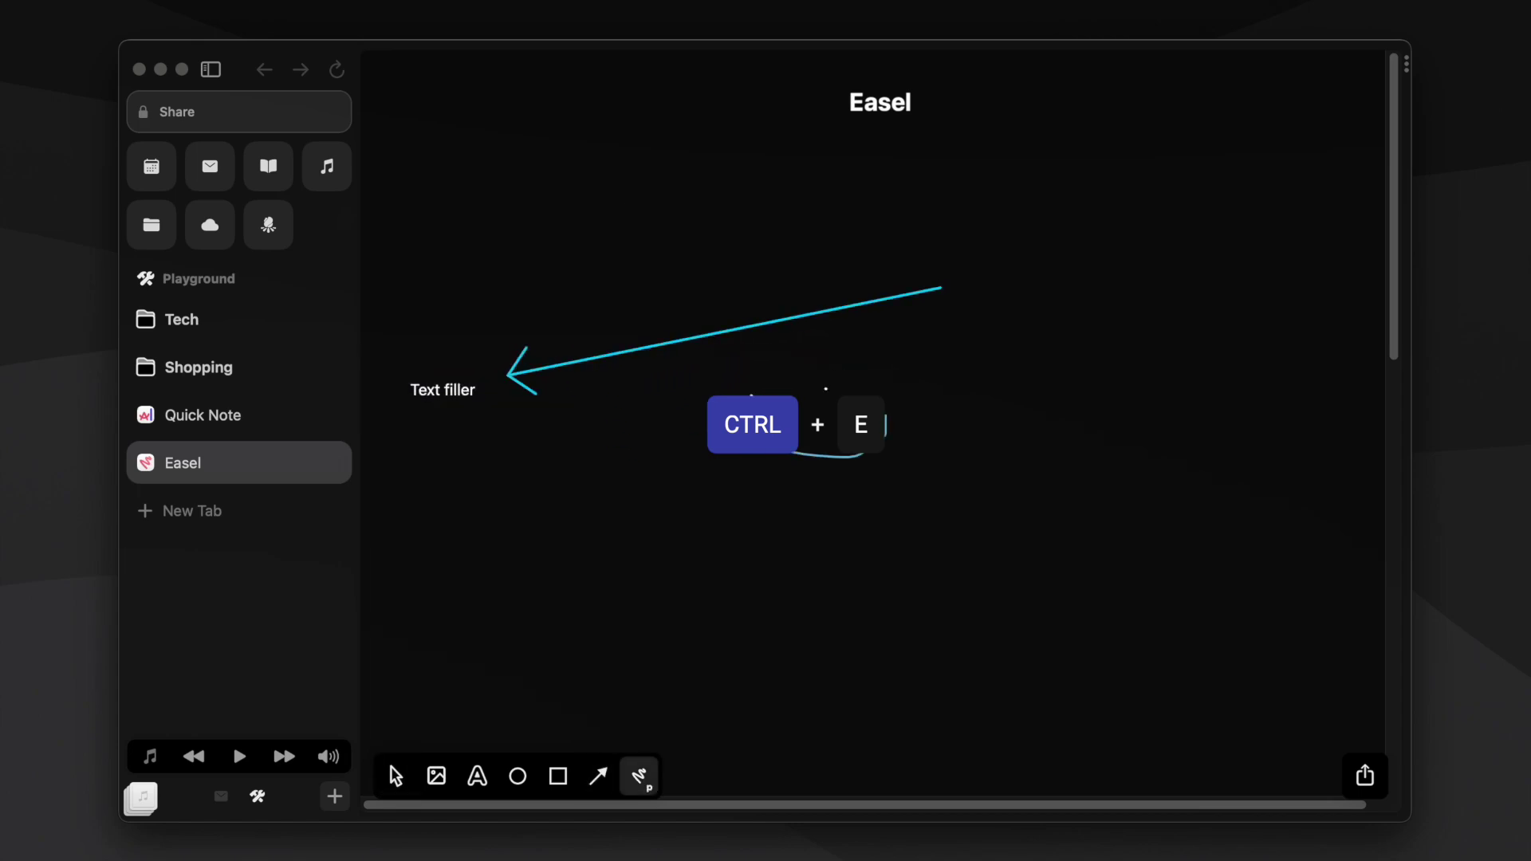
key("r")
left_click_drag(444, 490, 672, 591)
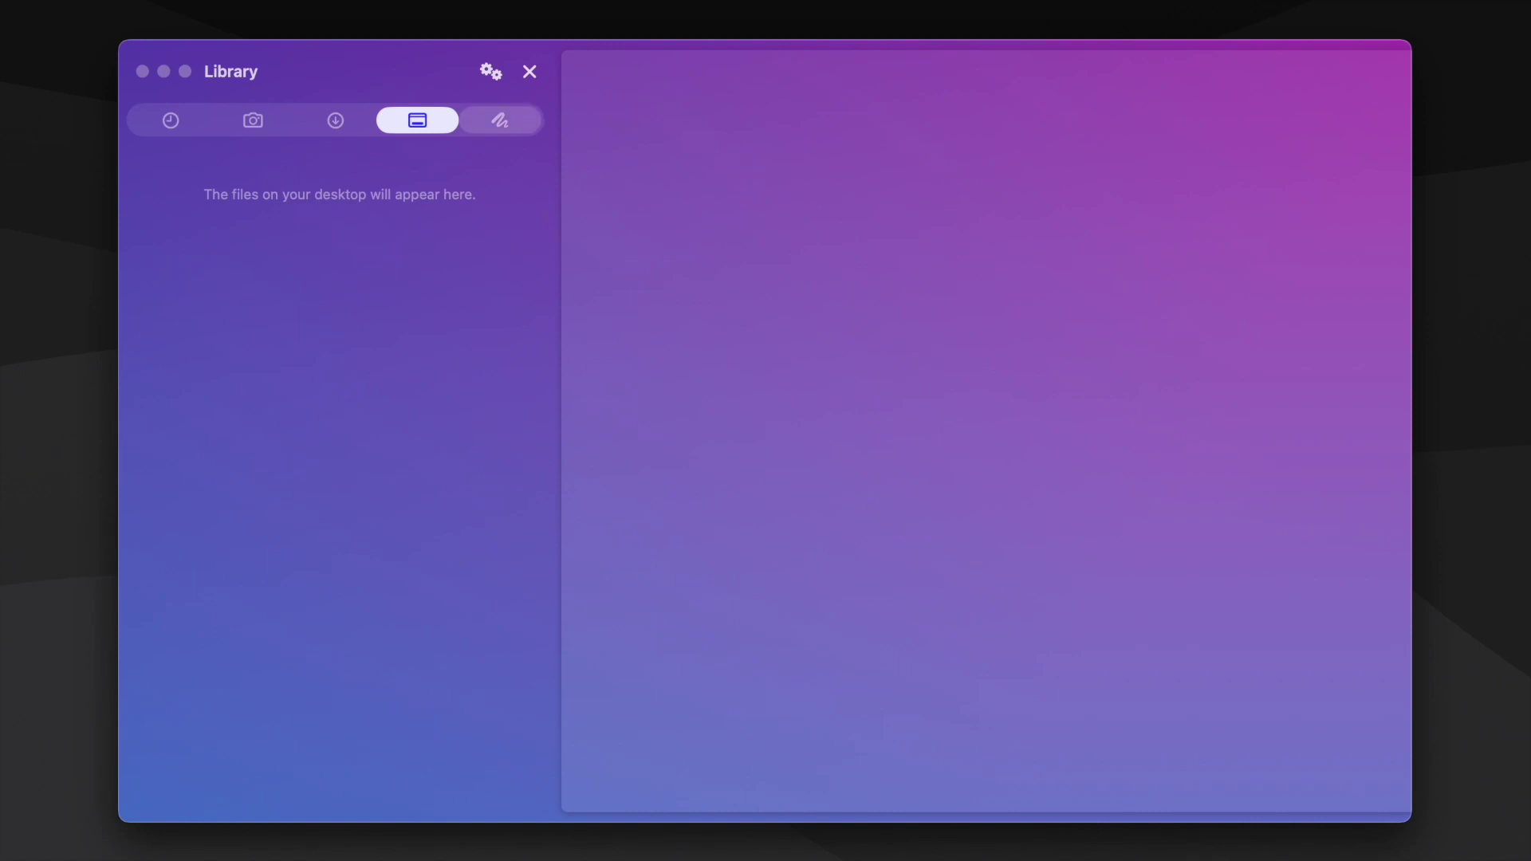
View the saved easels and notes in the Library and close the Library
left_click(497, 120)
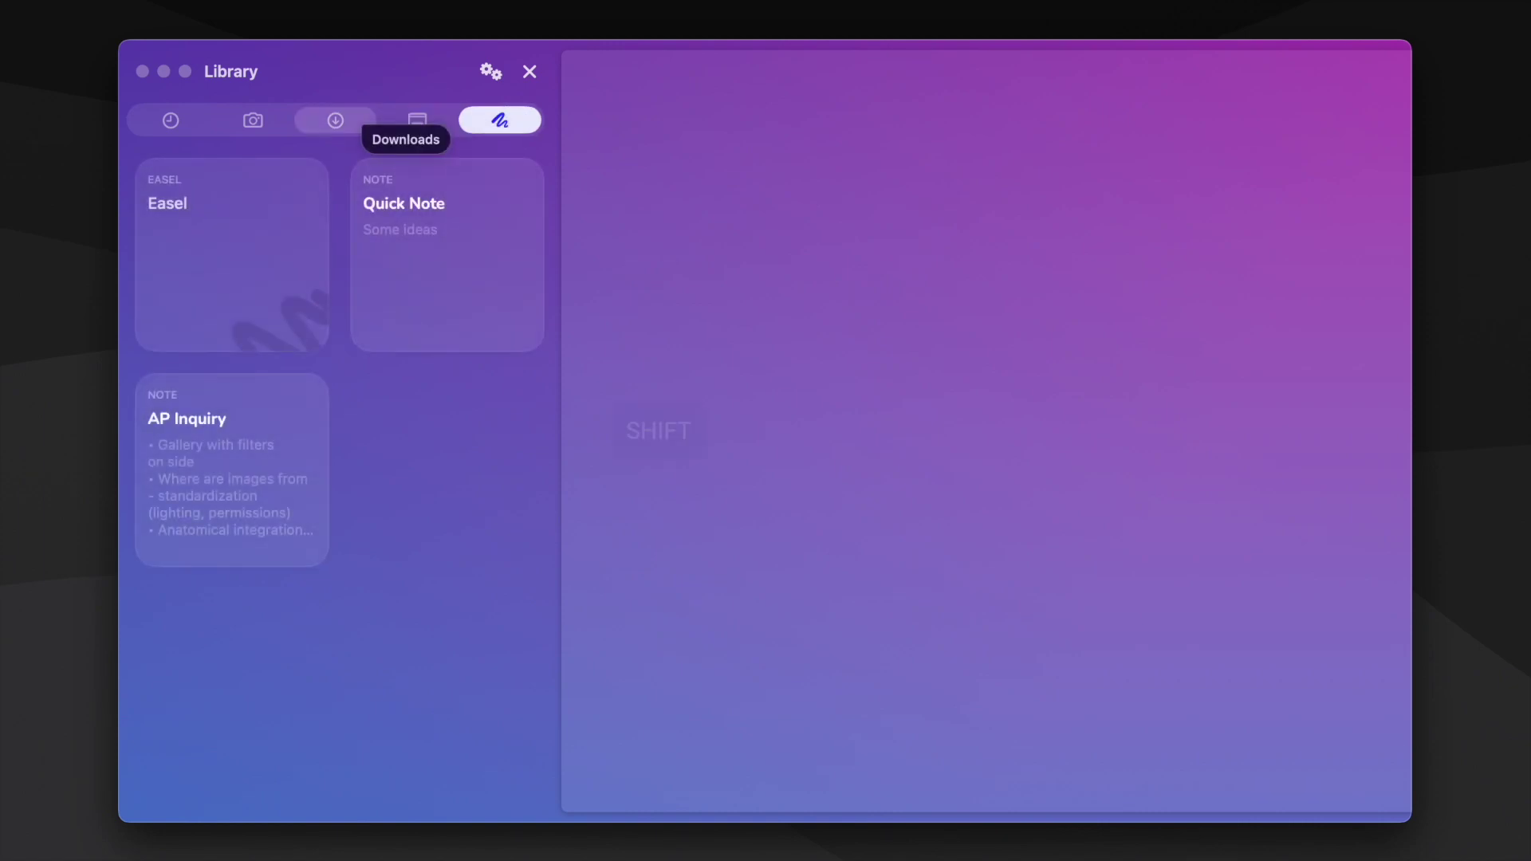
key("shift+super+l")
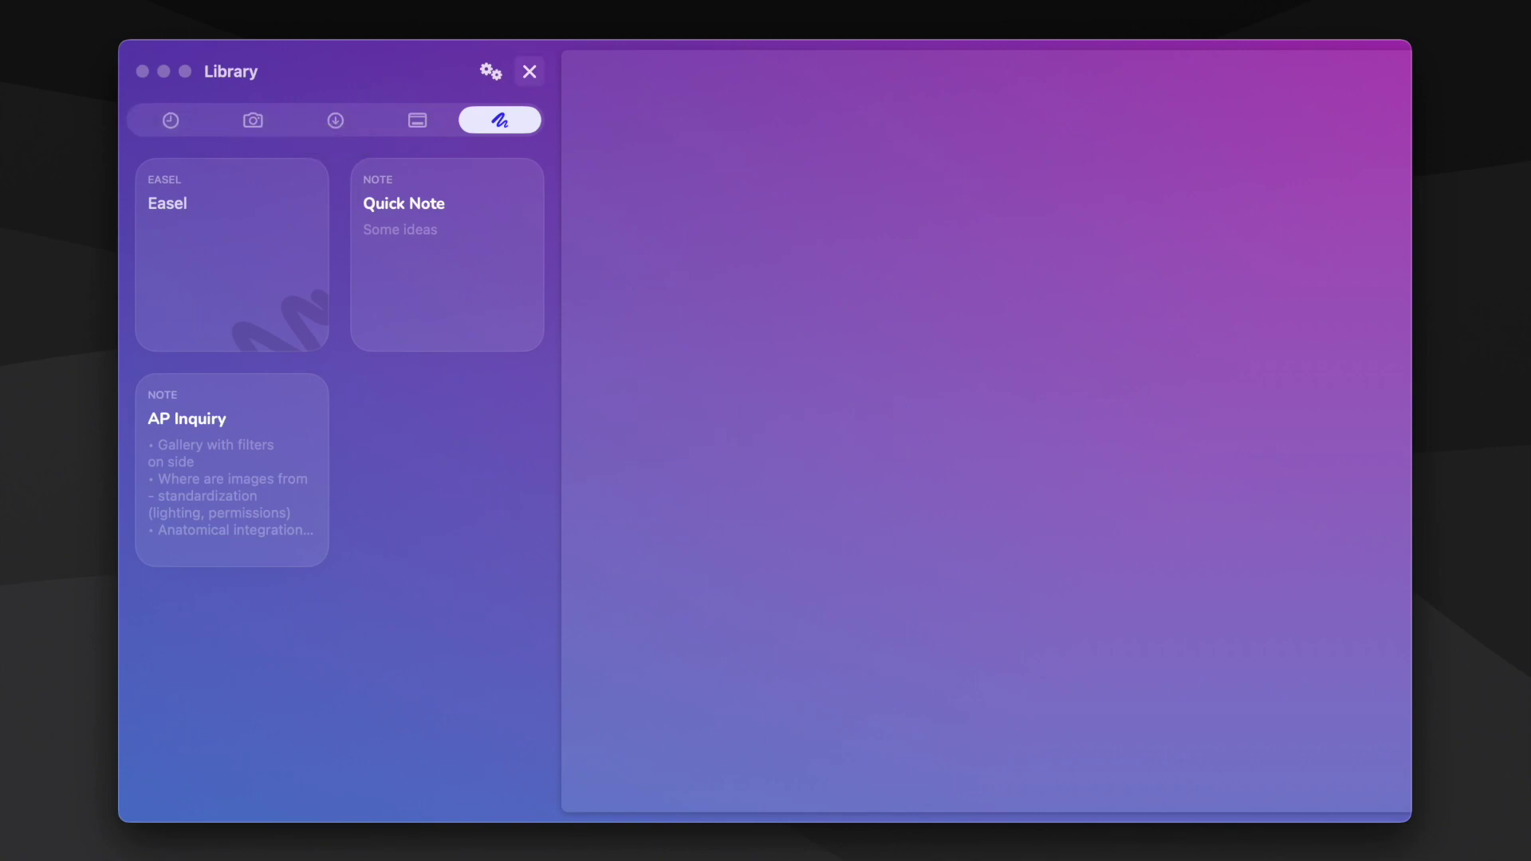
key("shift+super+l")
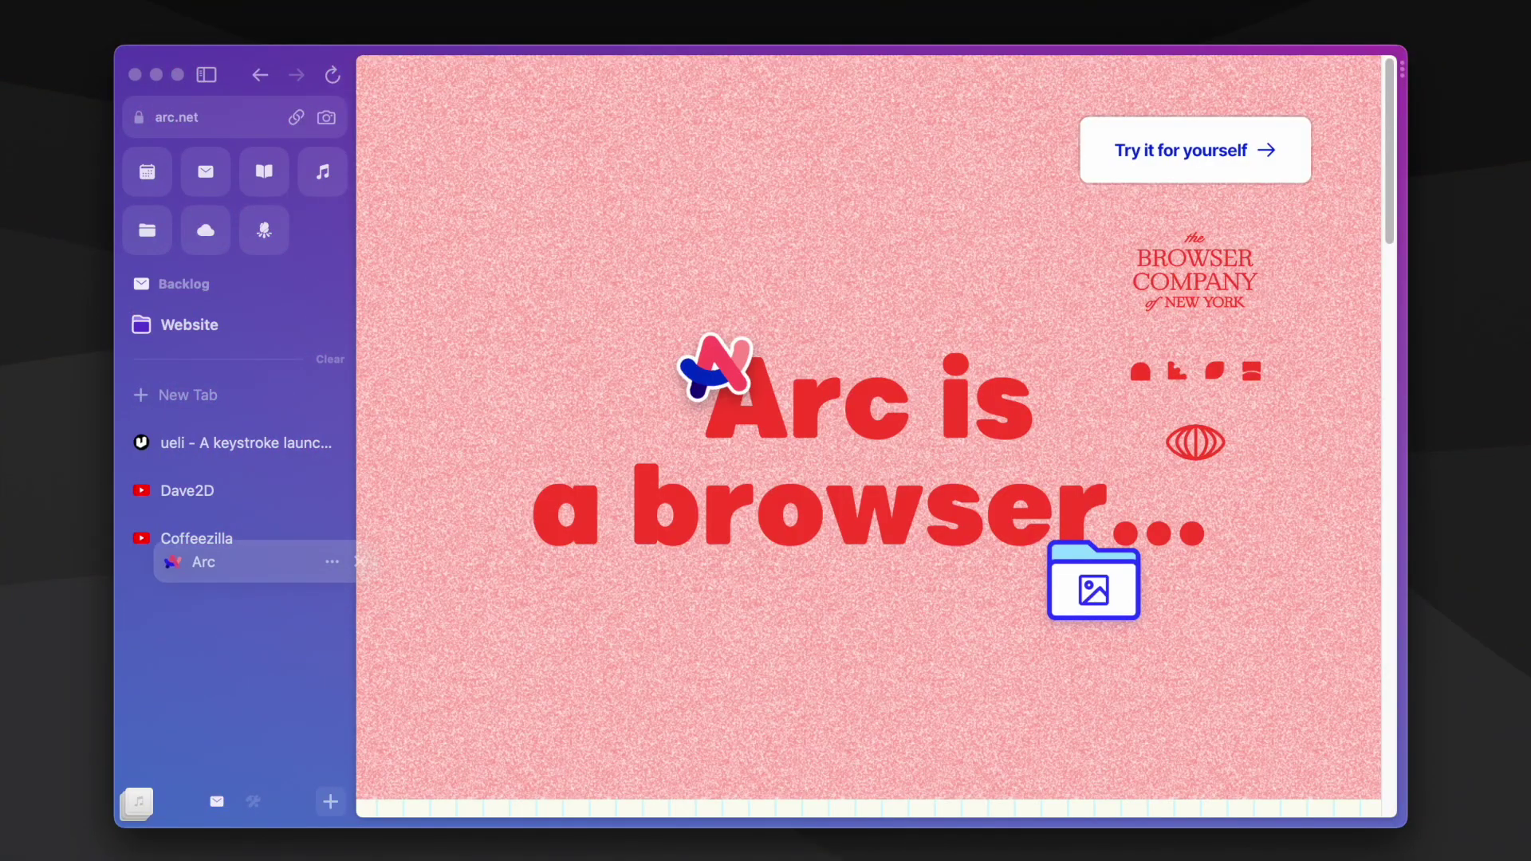
Combine the ueli, Arc and Notion HQ pages into a three-pane split view, and hide and restore the sidebar
left_click_drag(176, 588, 526, 431)
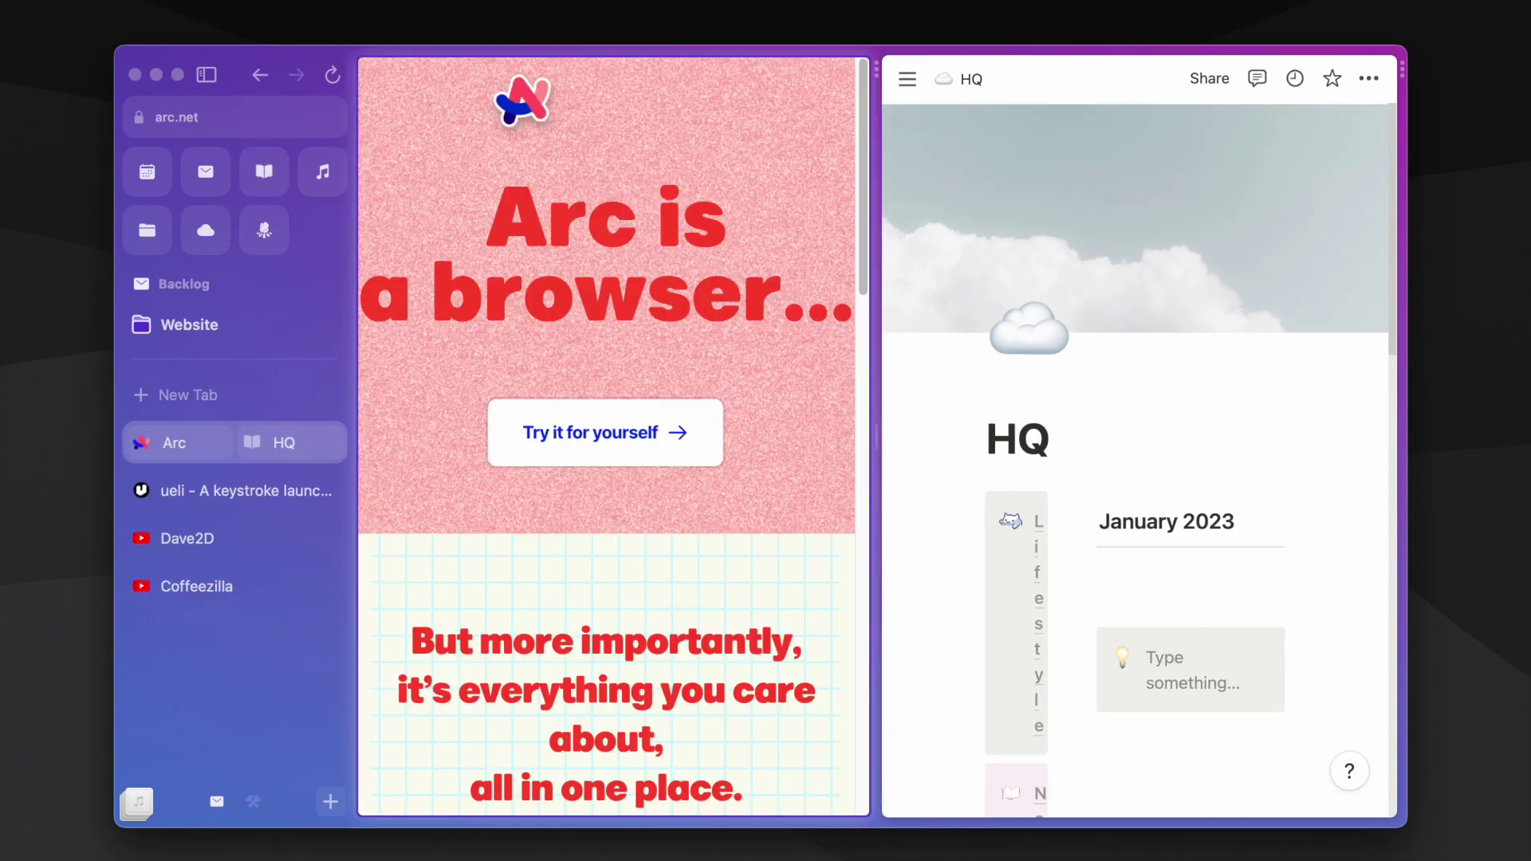
left_click_drag(232, 491, 423, 448)
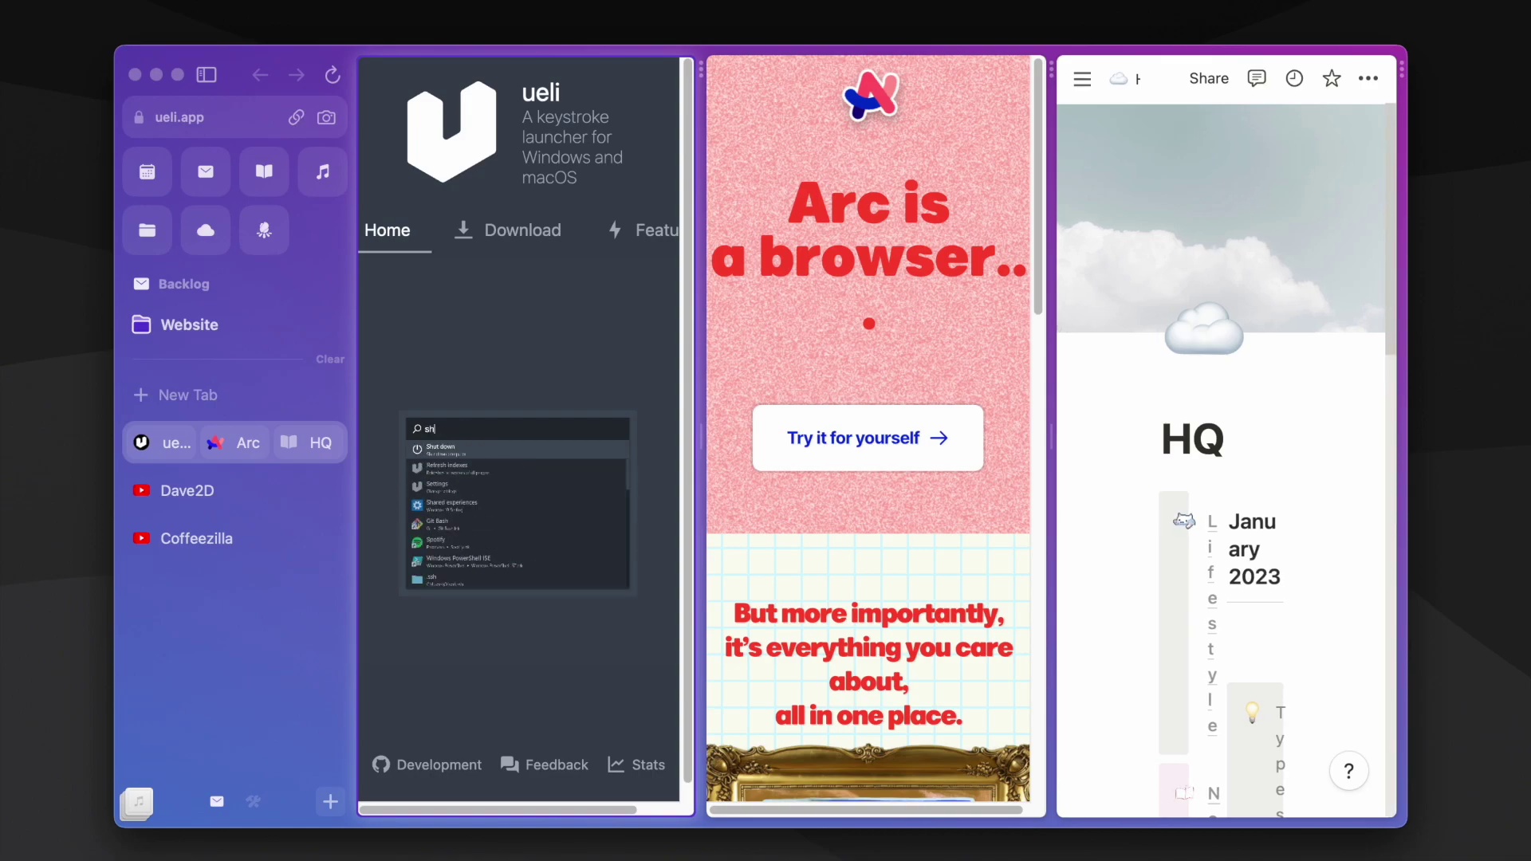
key("super+s")
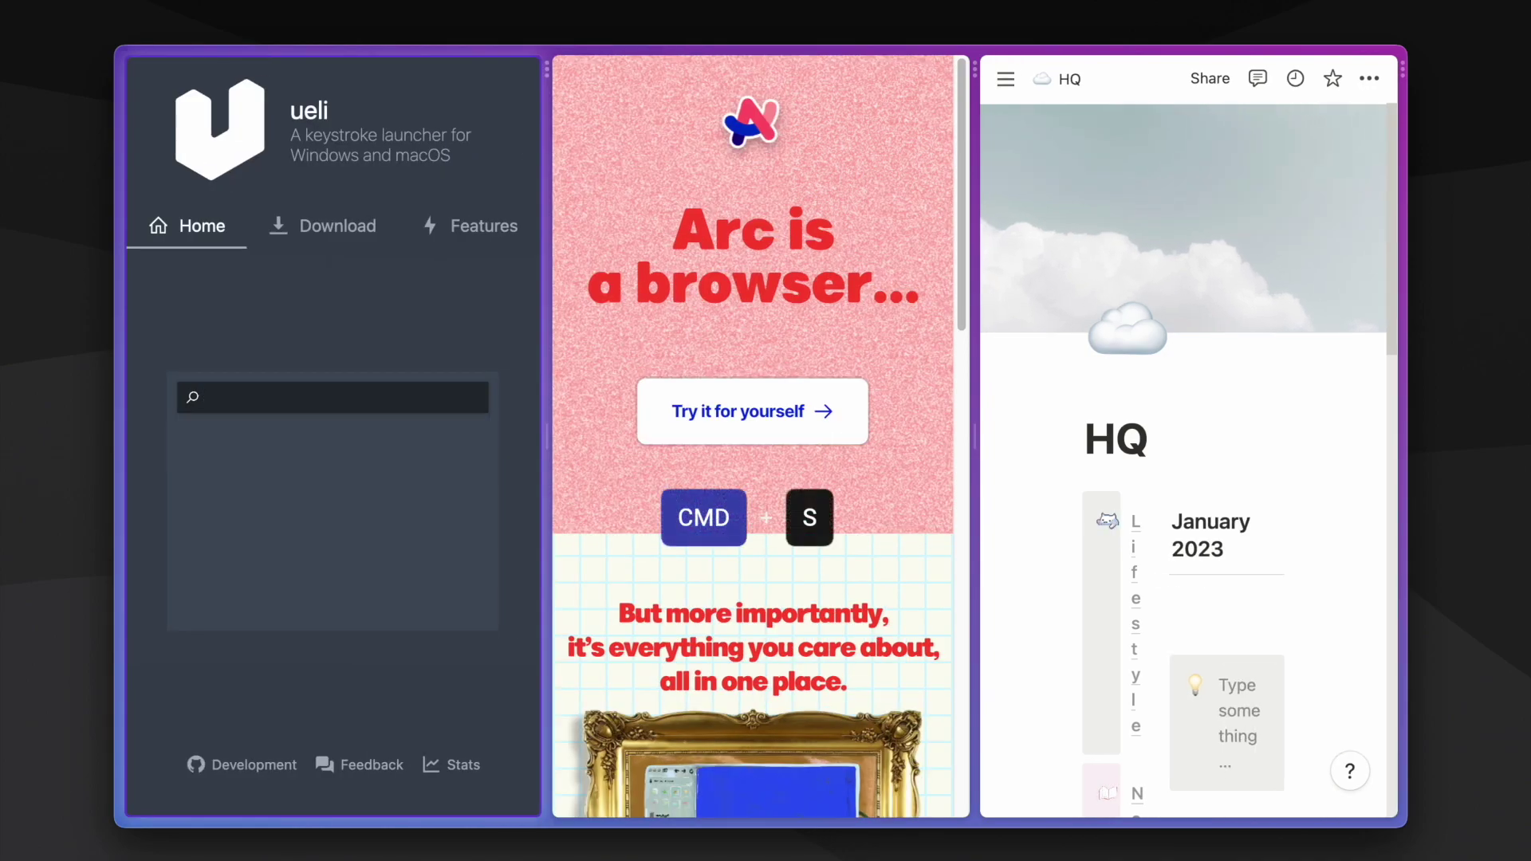
key("super+s")
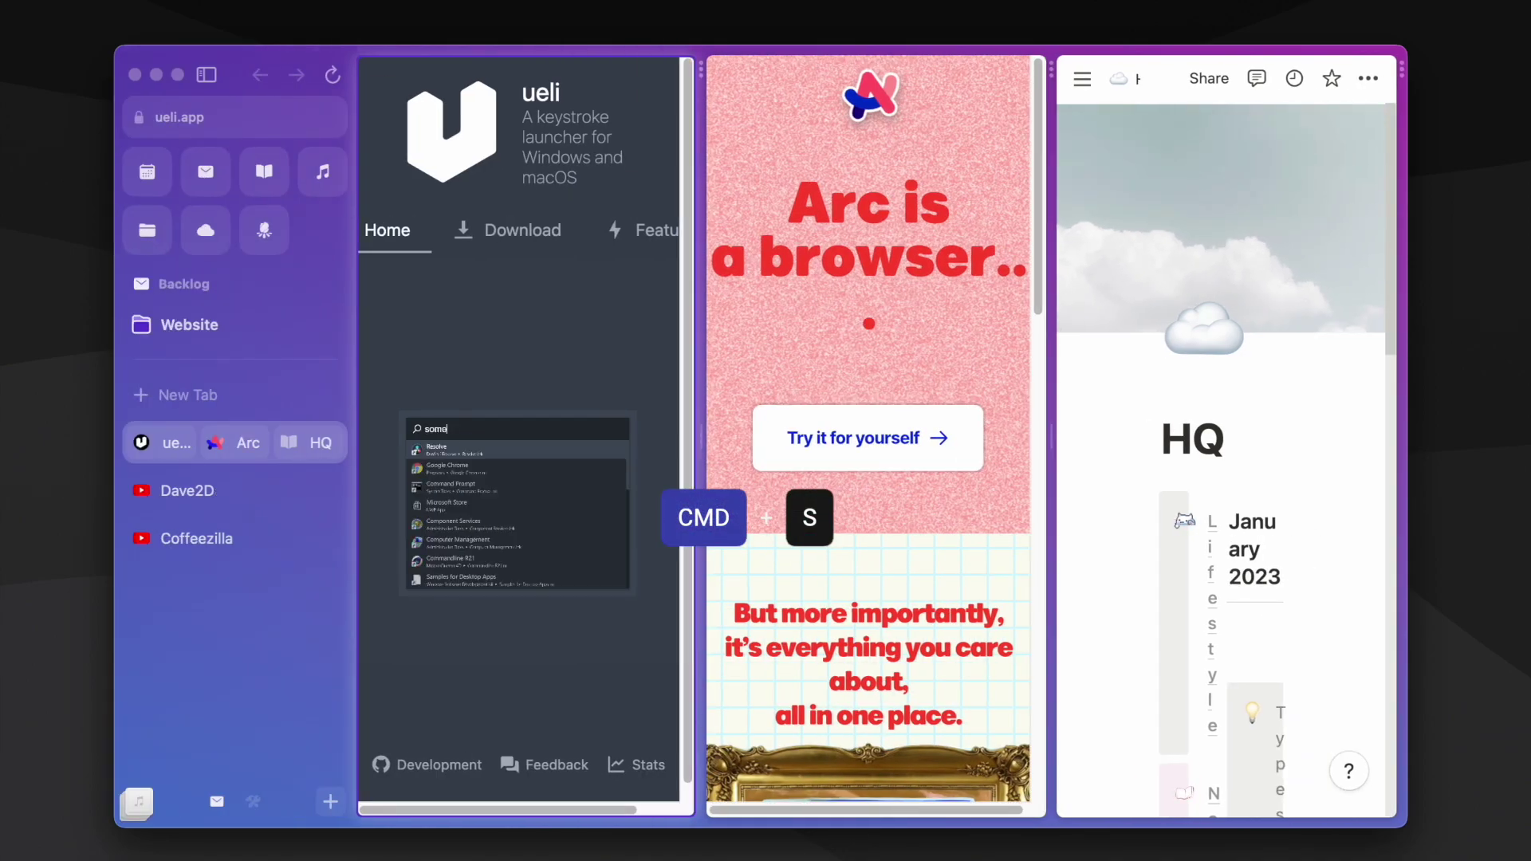
Open the Dave2D tab and play the video "My Favourite Tech of 2022!"
left_click(188, 491)
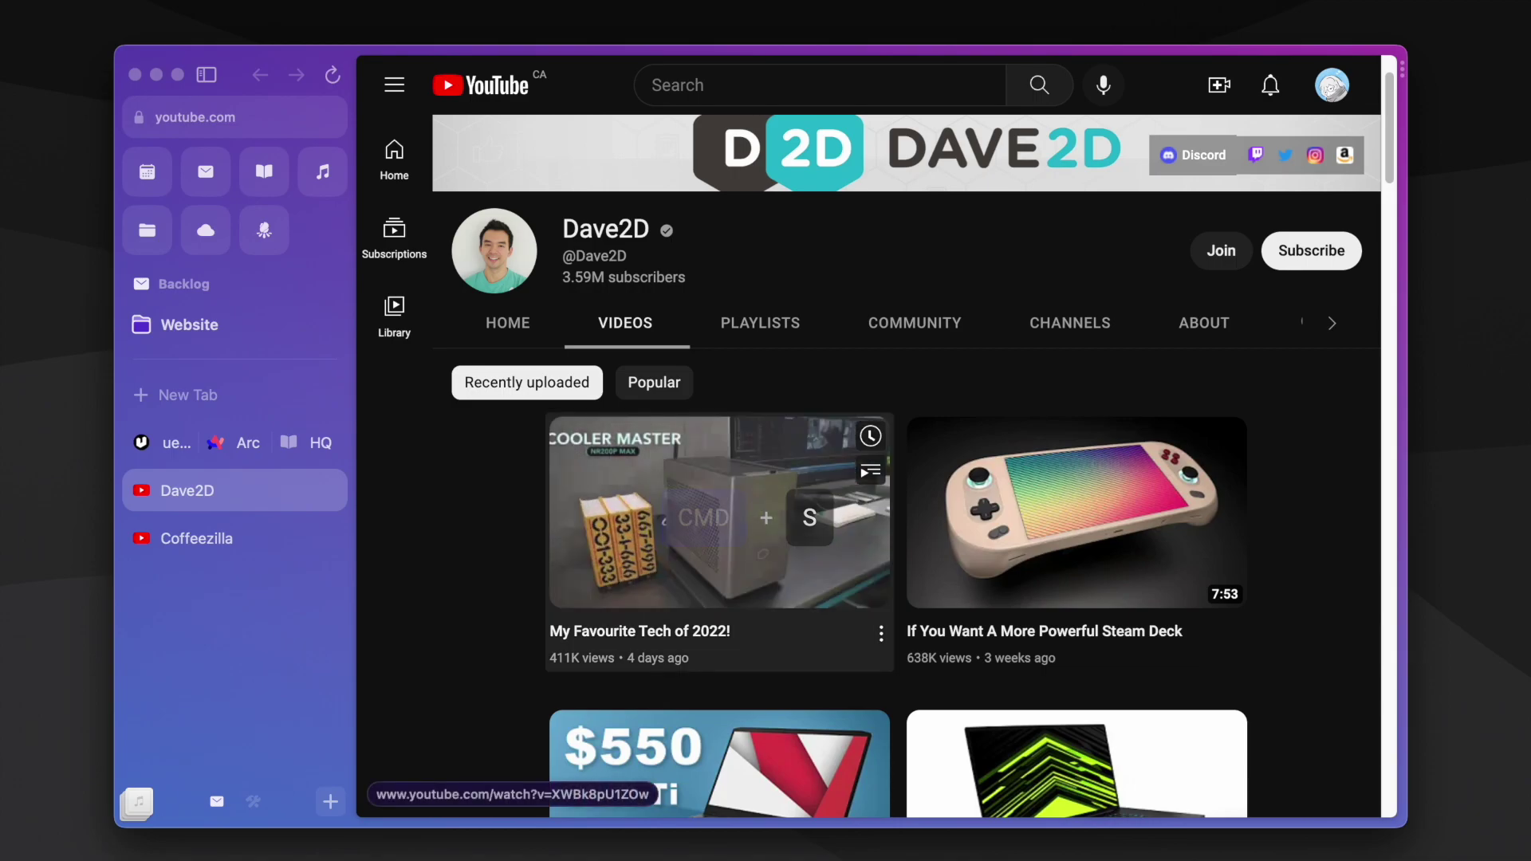
left_click(720, 526)
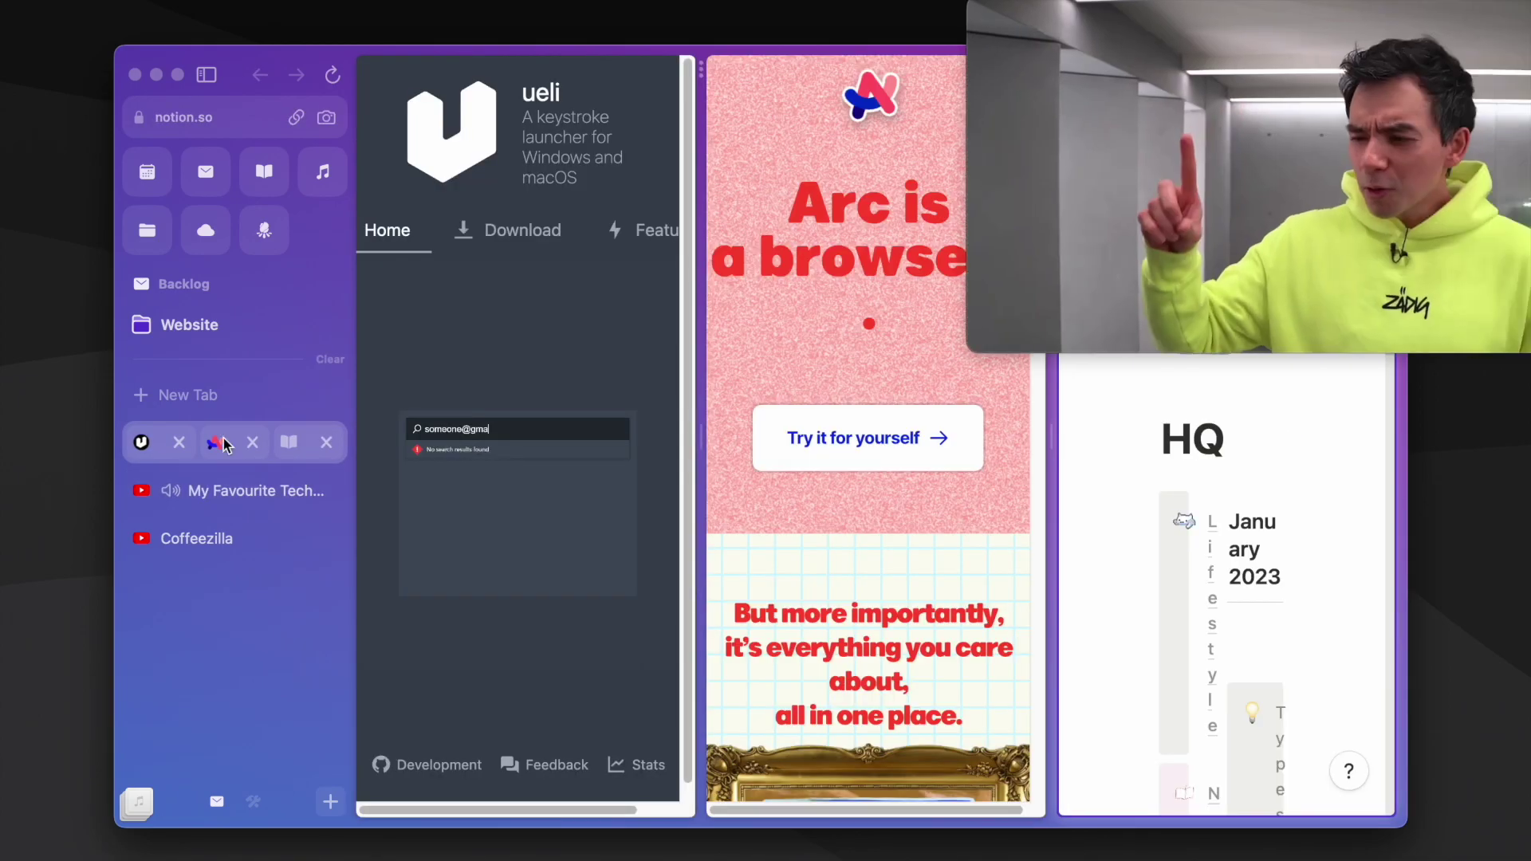
Leave the playing YouTube video for the ueli, Arc and HQ split view and return to the video's tab
left_click(224, 443)
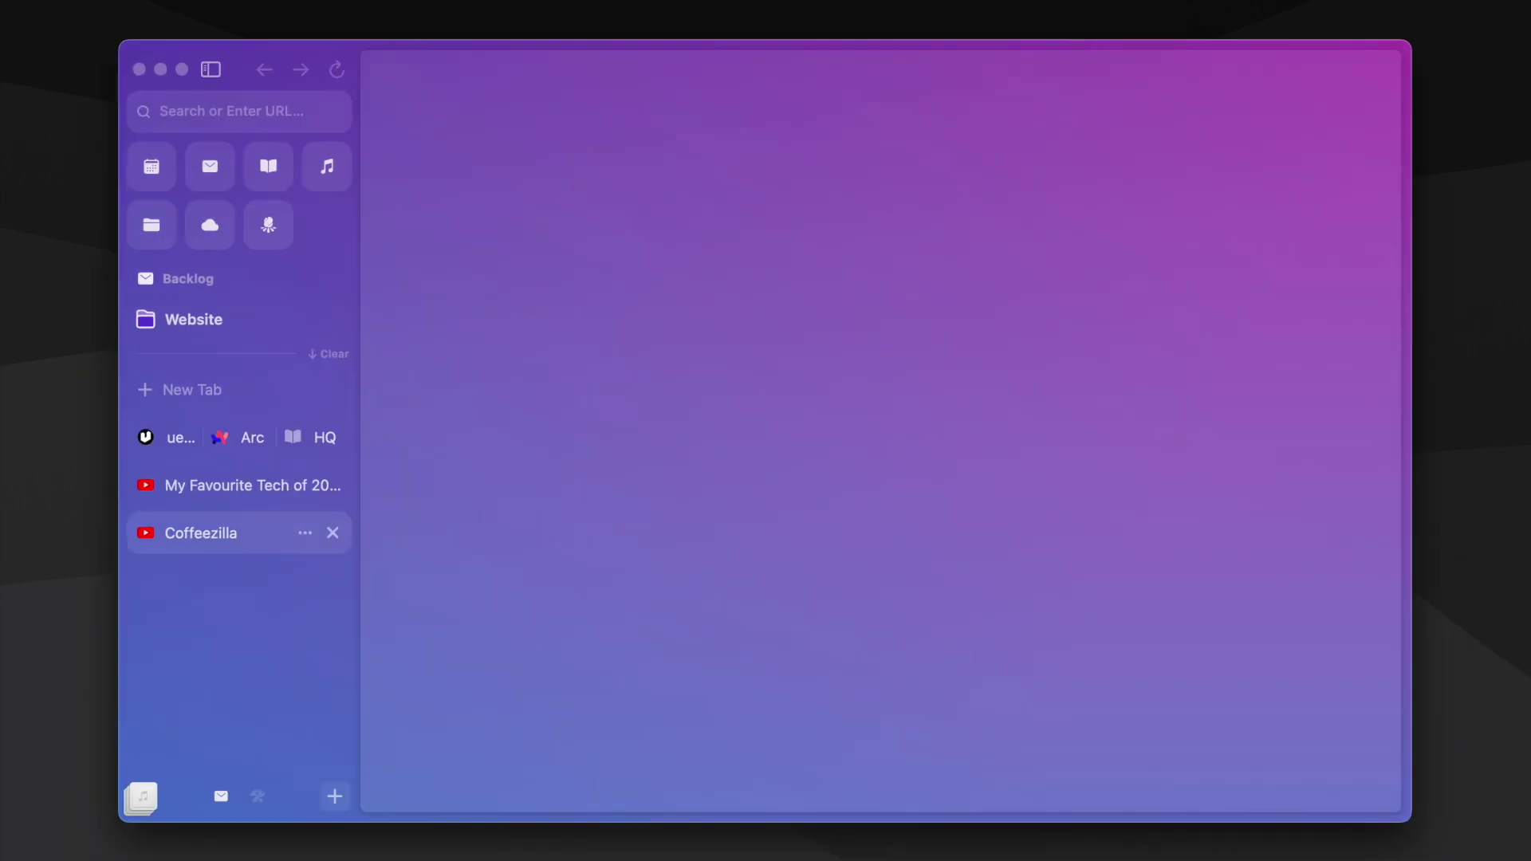
left_click(240, 486)
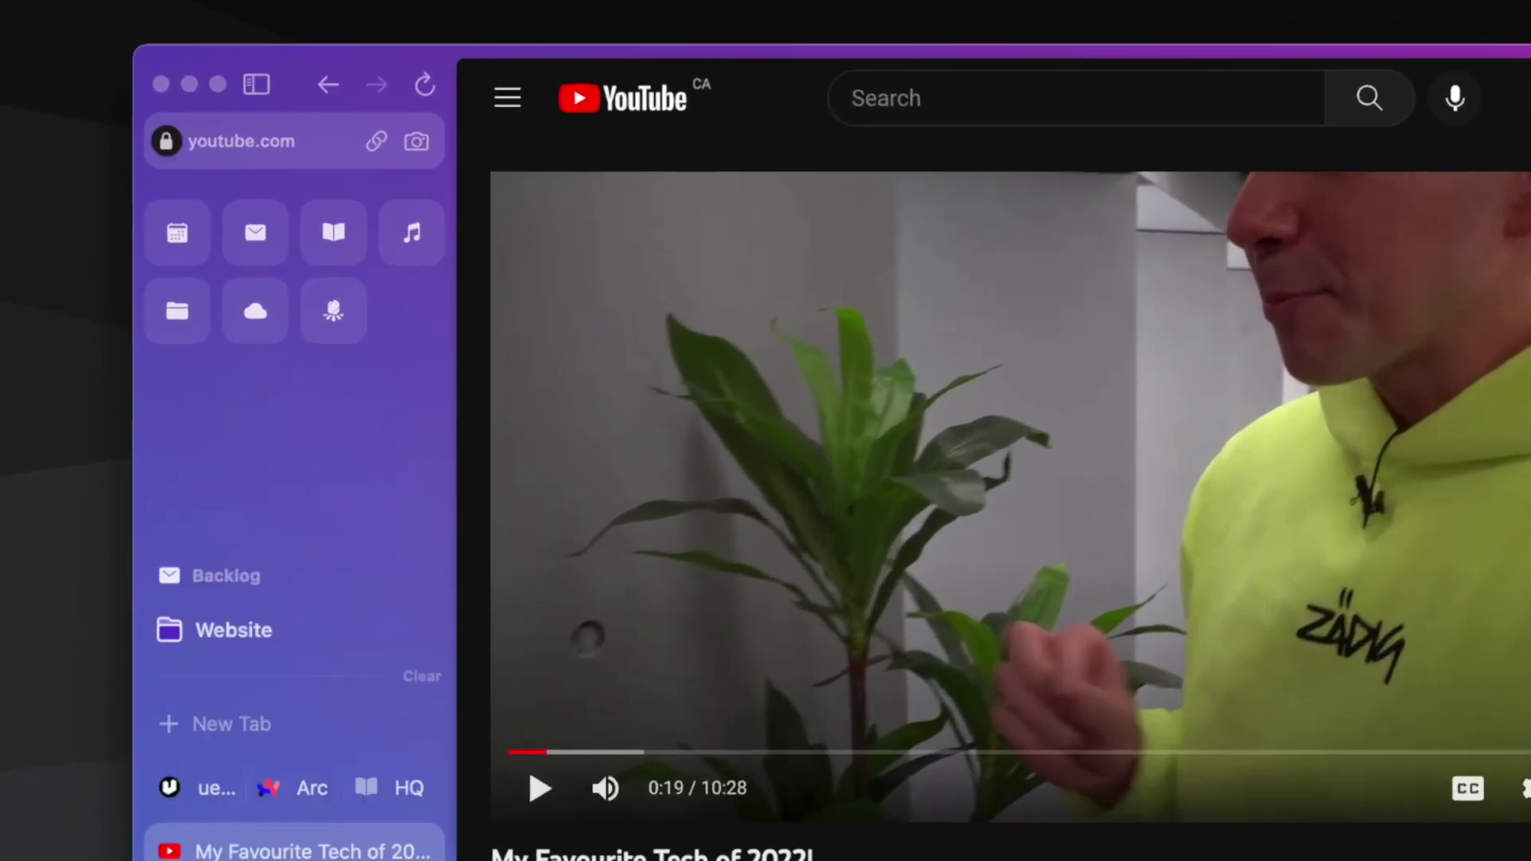
View the site settings for youtube.com, copy the video page's URL and close the settings
left_click(166, 141)
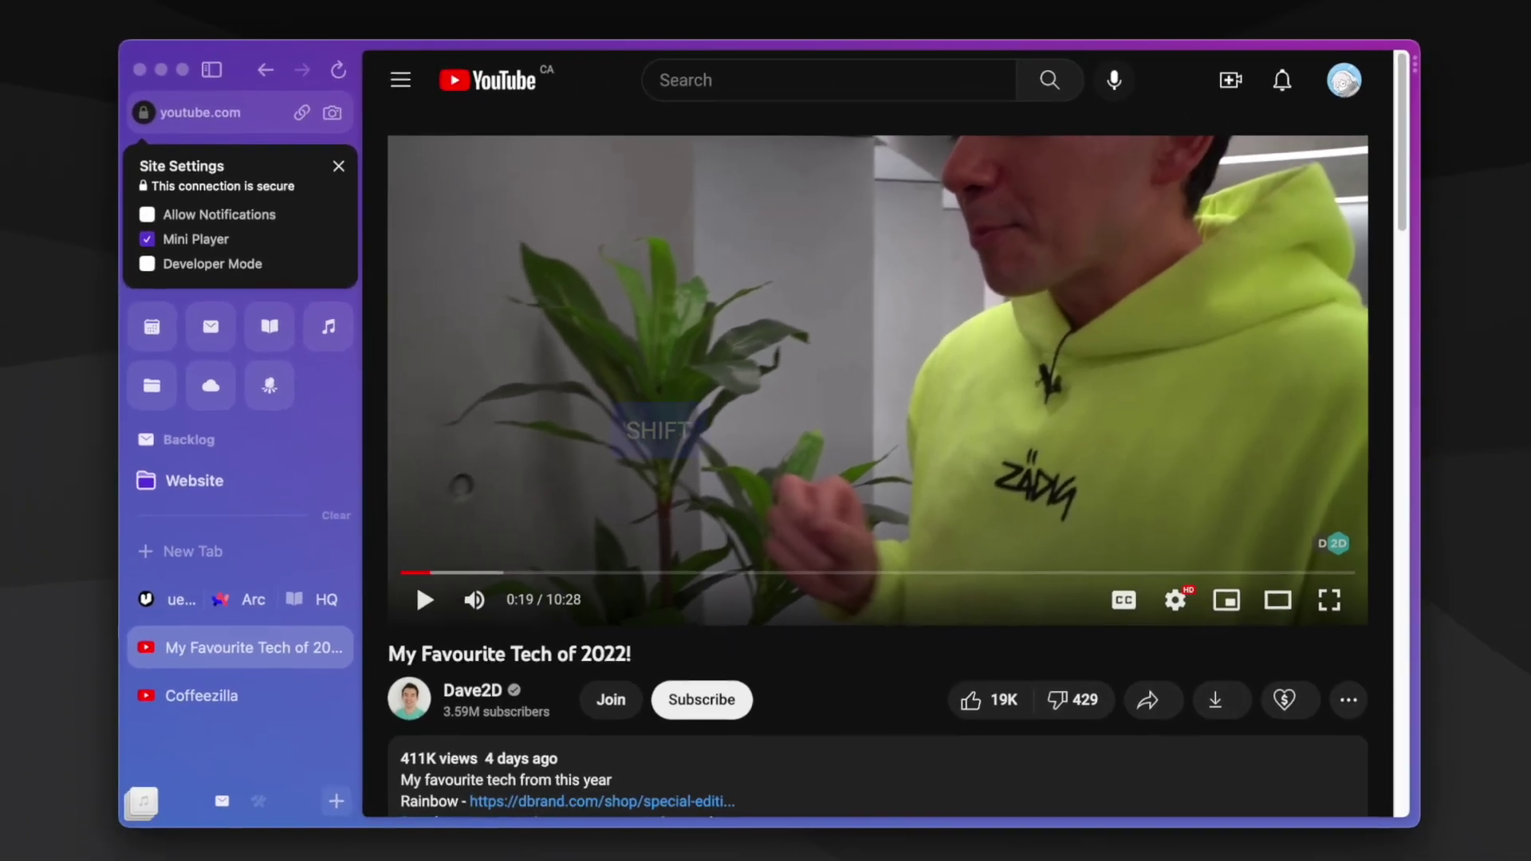
key("shift+super+c")
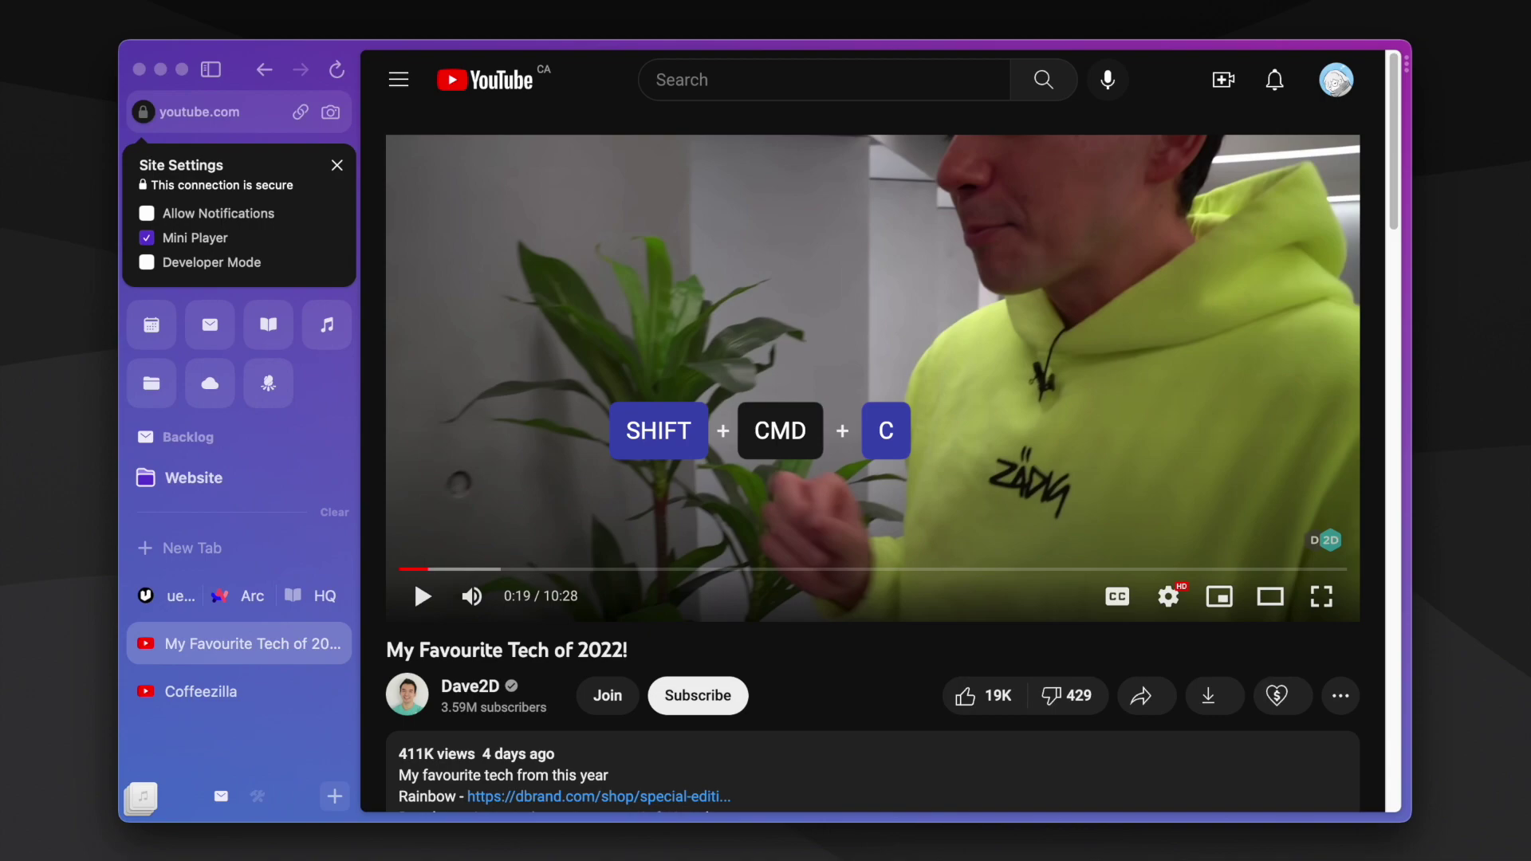
left_click(336, 165)
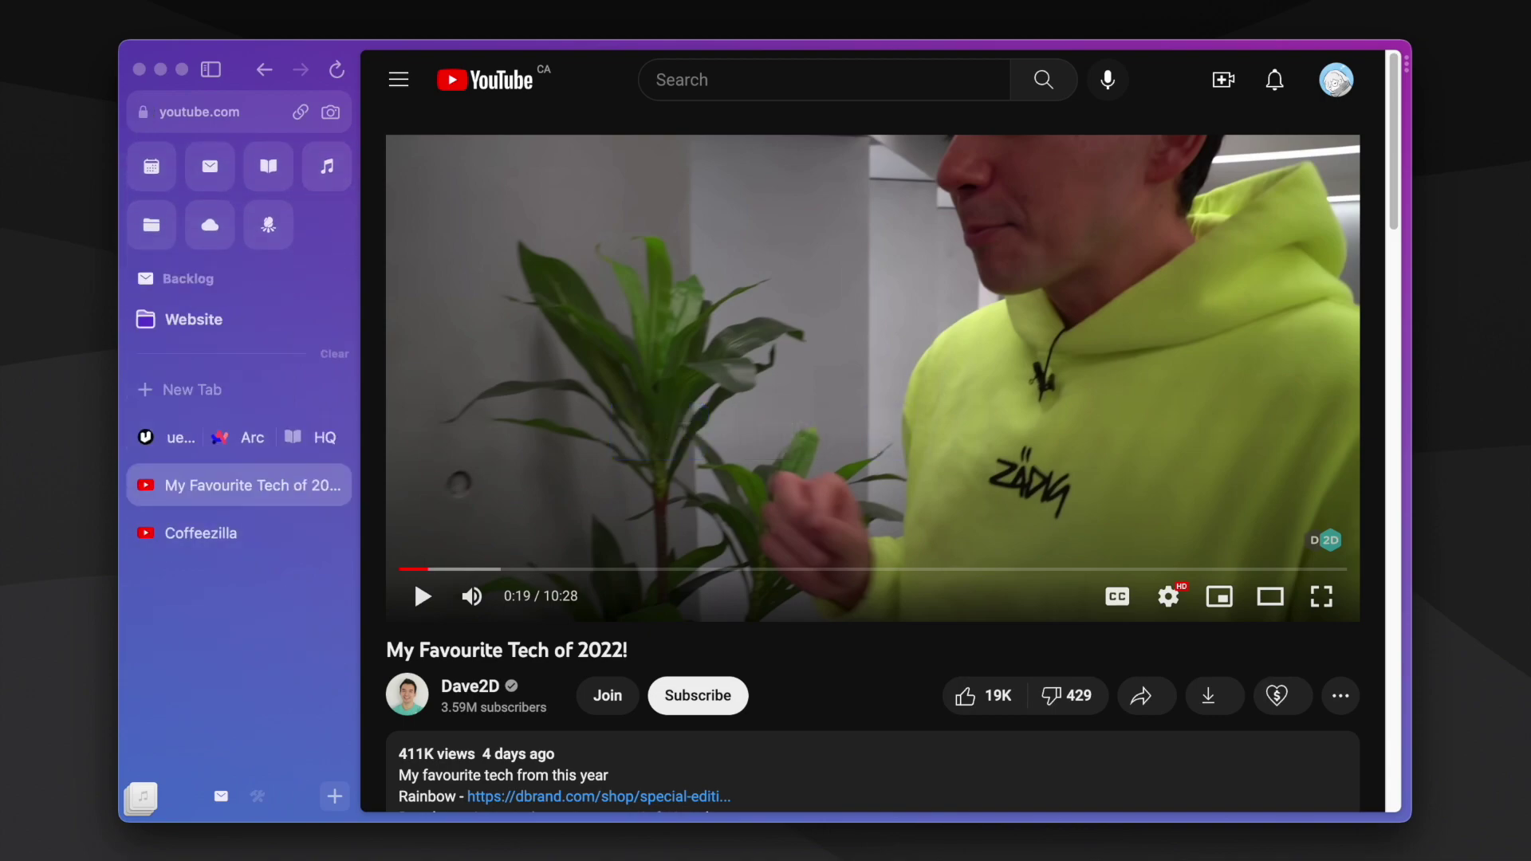
Visit the pinned Spotify page from the Playground space, then return to the Backlog space's ueli, Arc and HQ split view
scroll(239, 510, "right", 5)
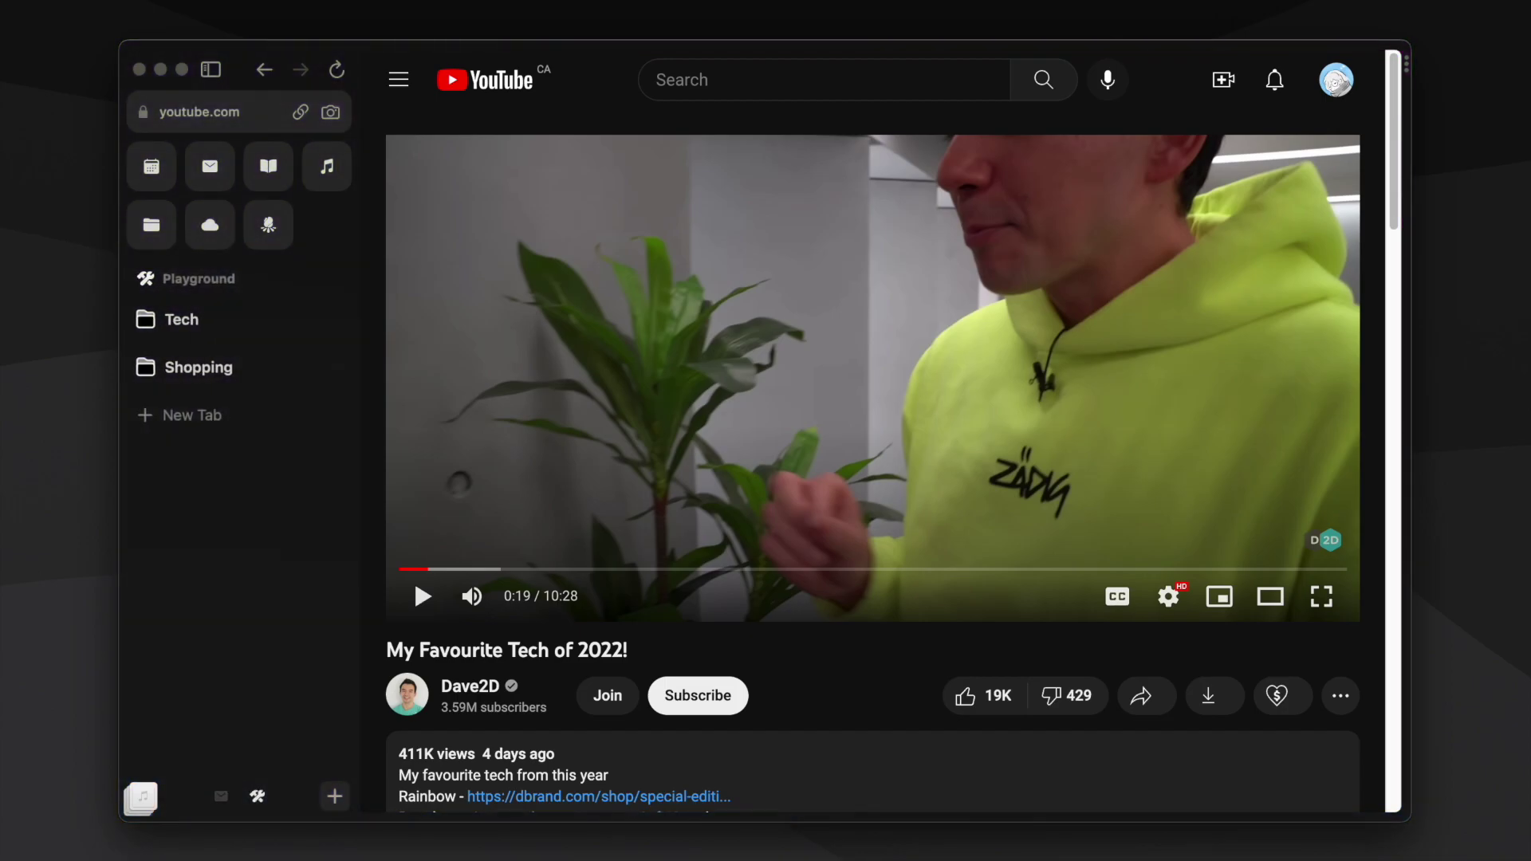
key("super+4")
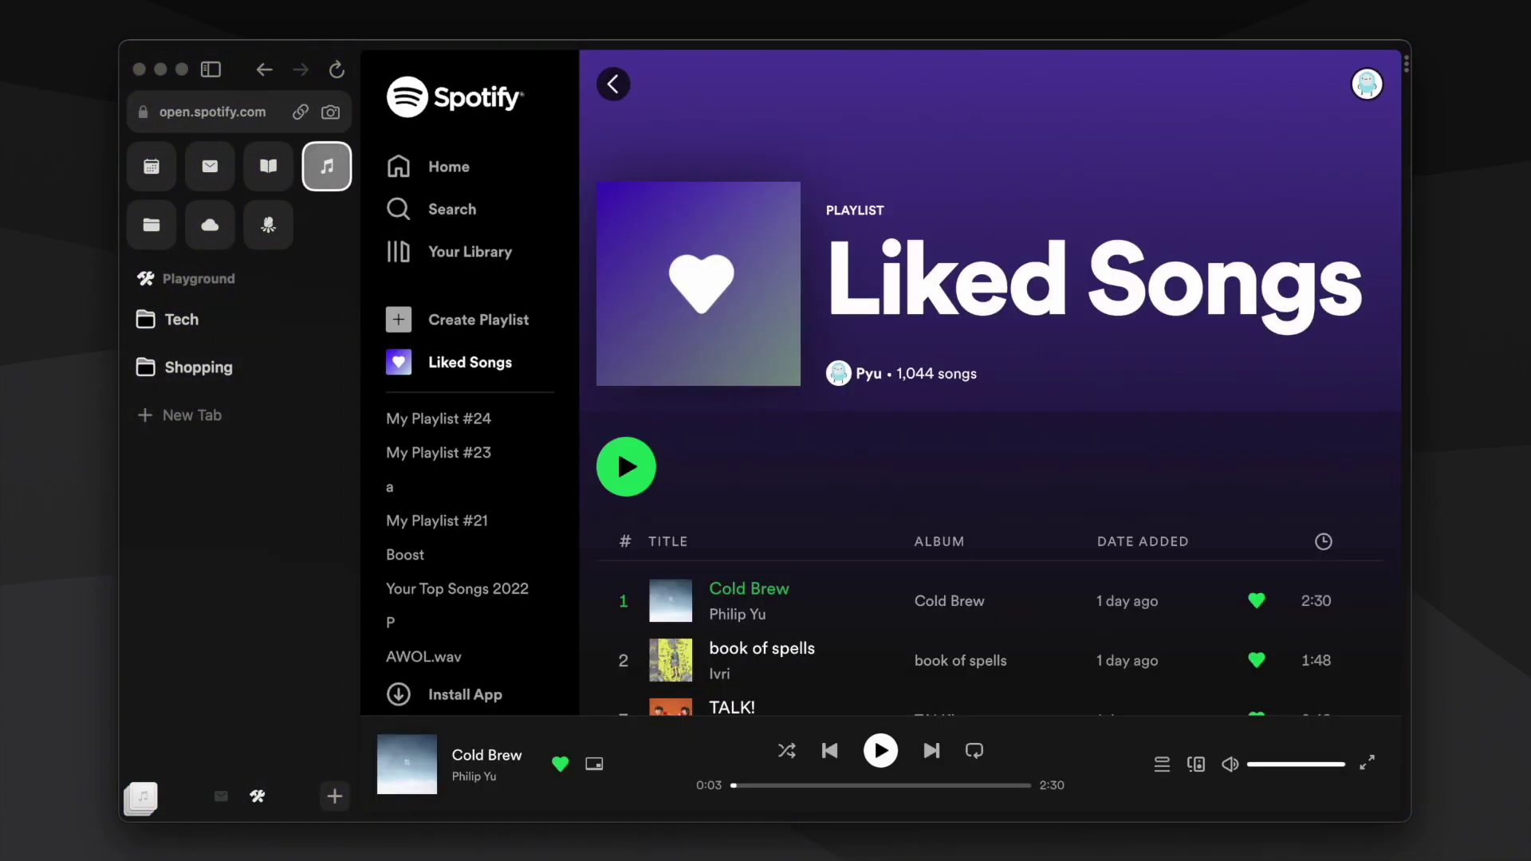
key("ctrl+1")
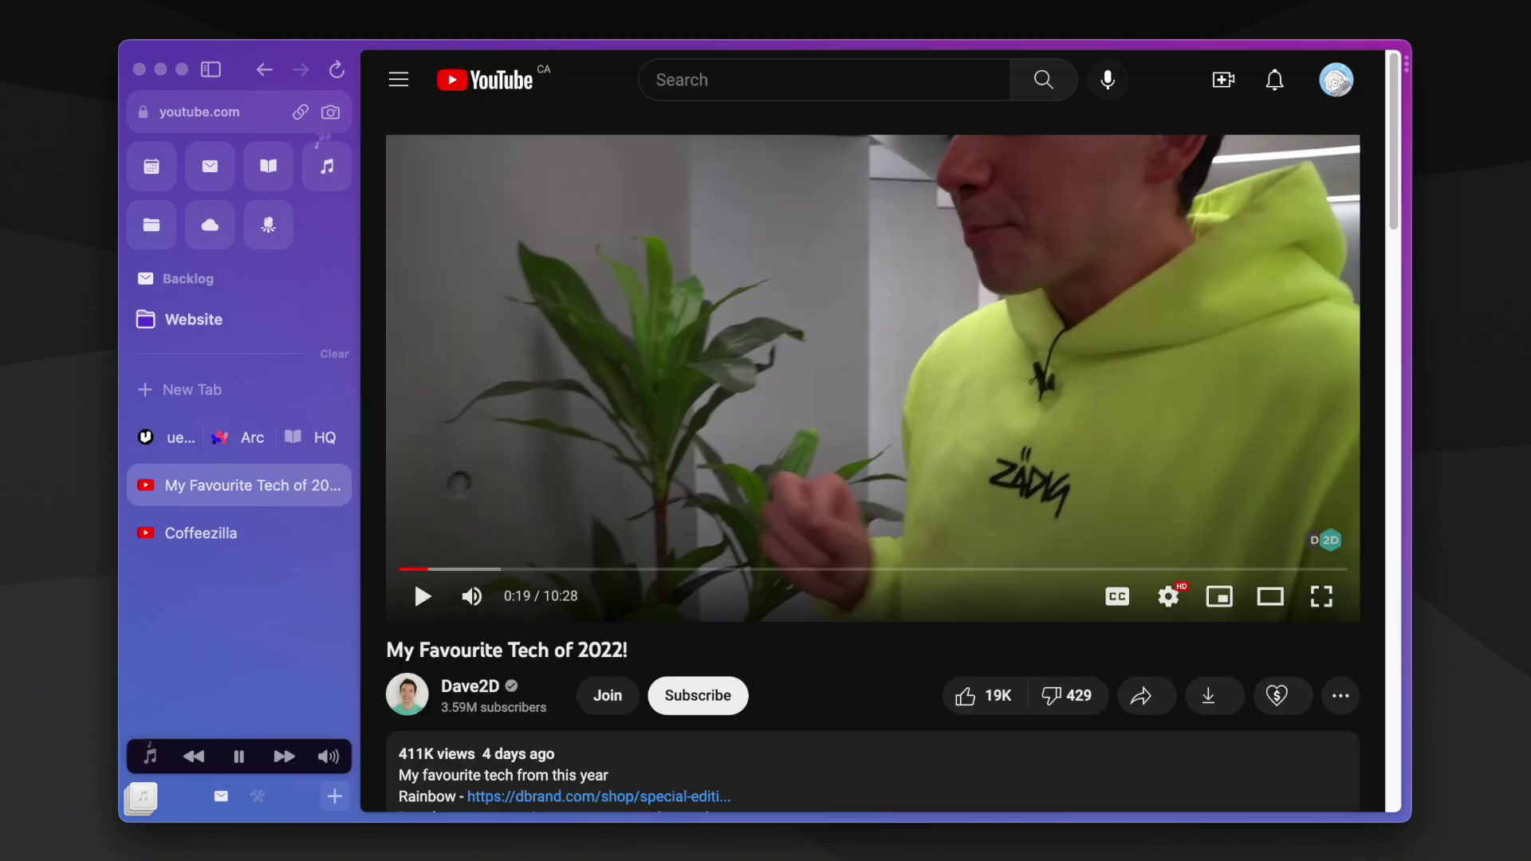
left_click(303, 437)
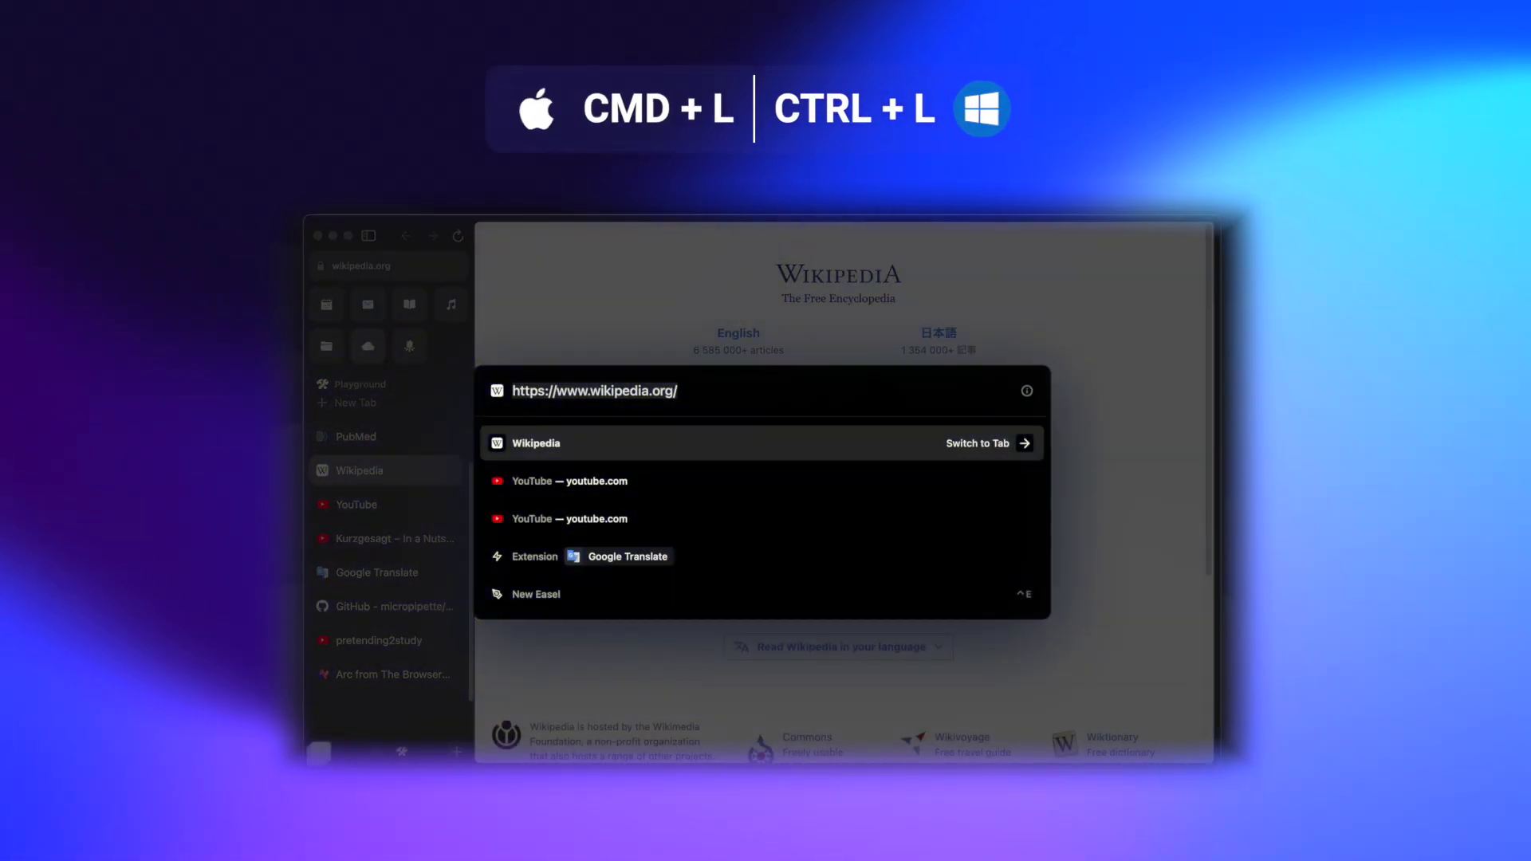
Dismiss the address bar, close the Wikipedia tab and restore it
key("Escape")
key("super+w")
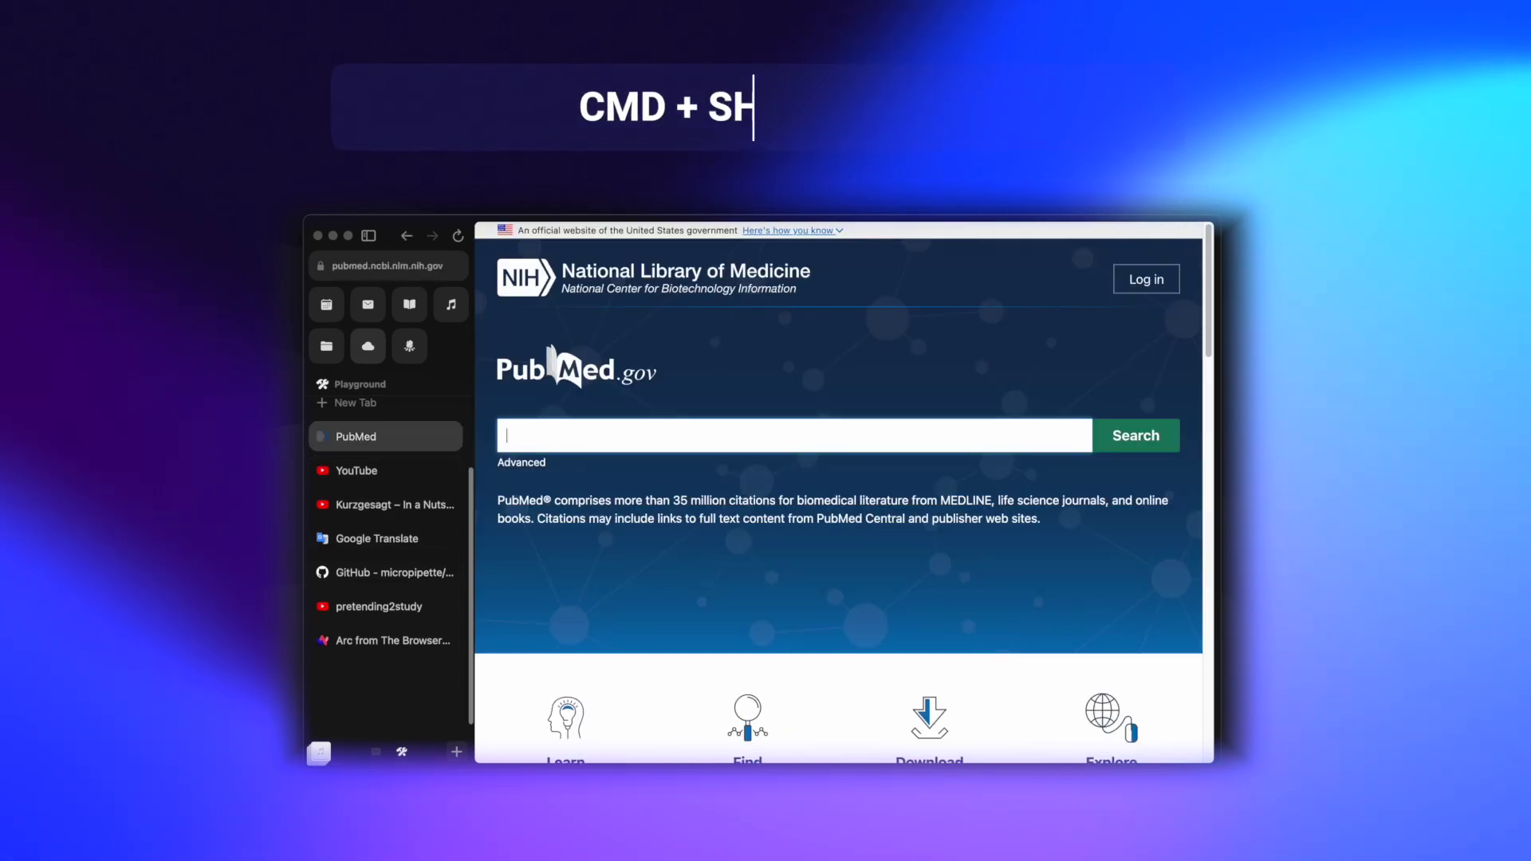
key("super+shift+t")
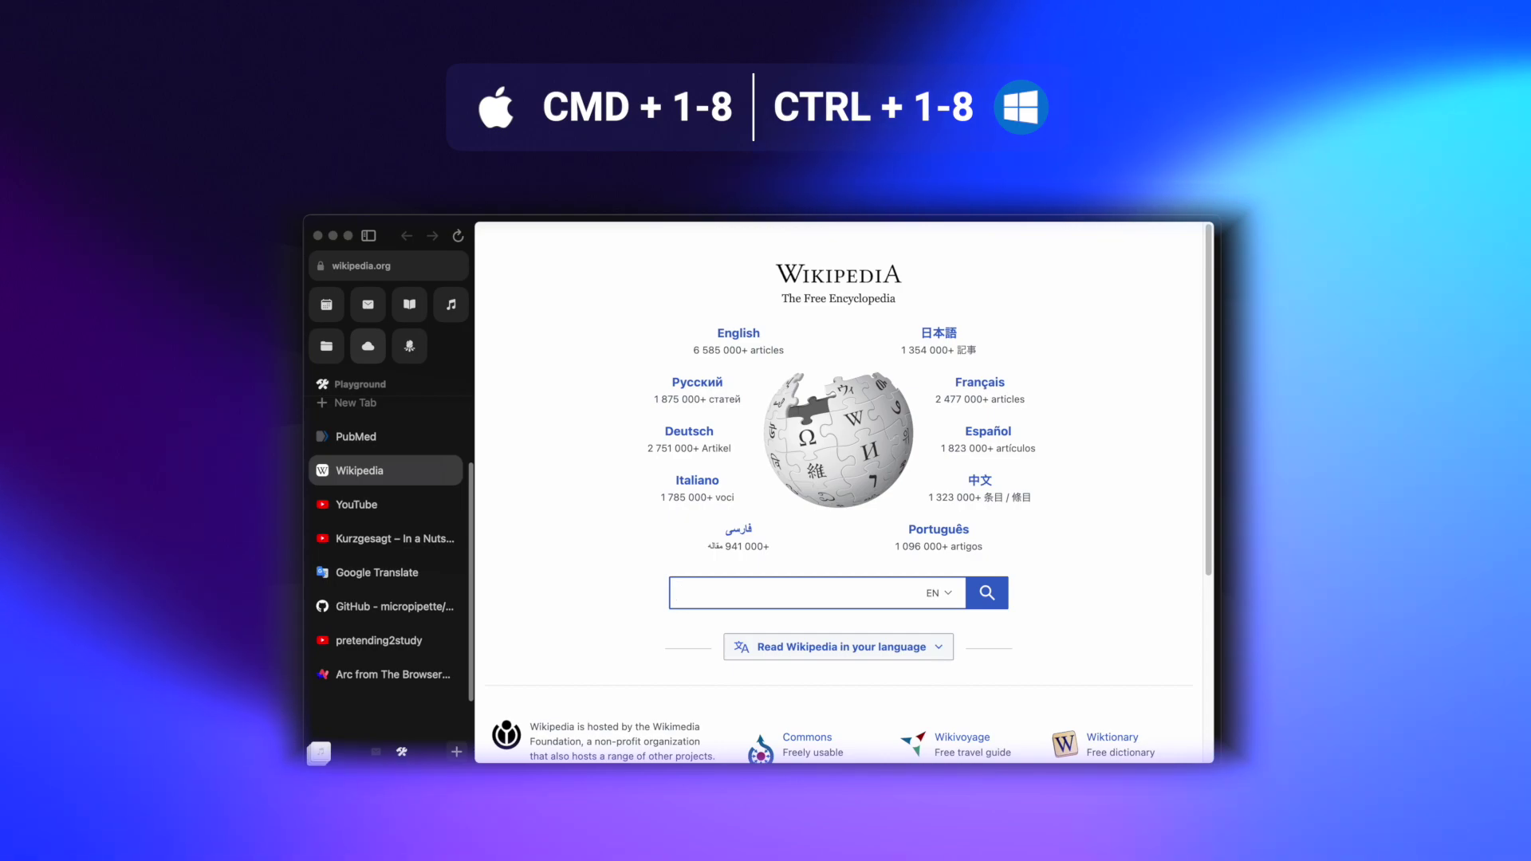
Switch through the first three pinned pages, Amie, Outlook and Notion, and on to the last tab
key("super+1")
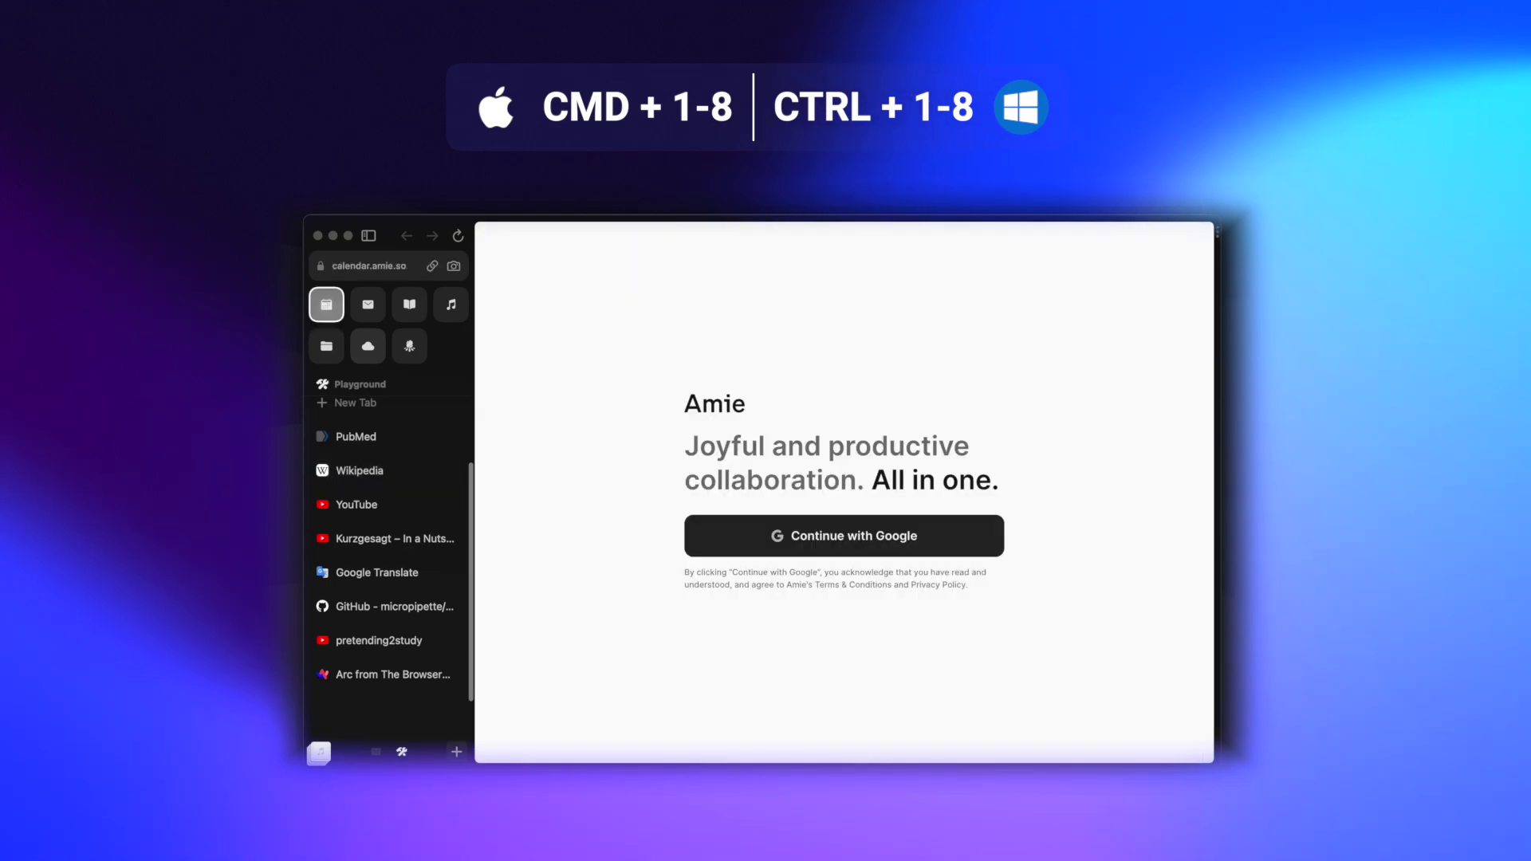
key("super+2")
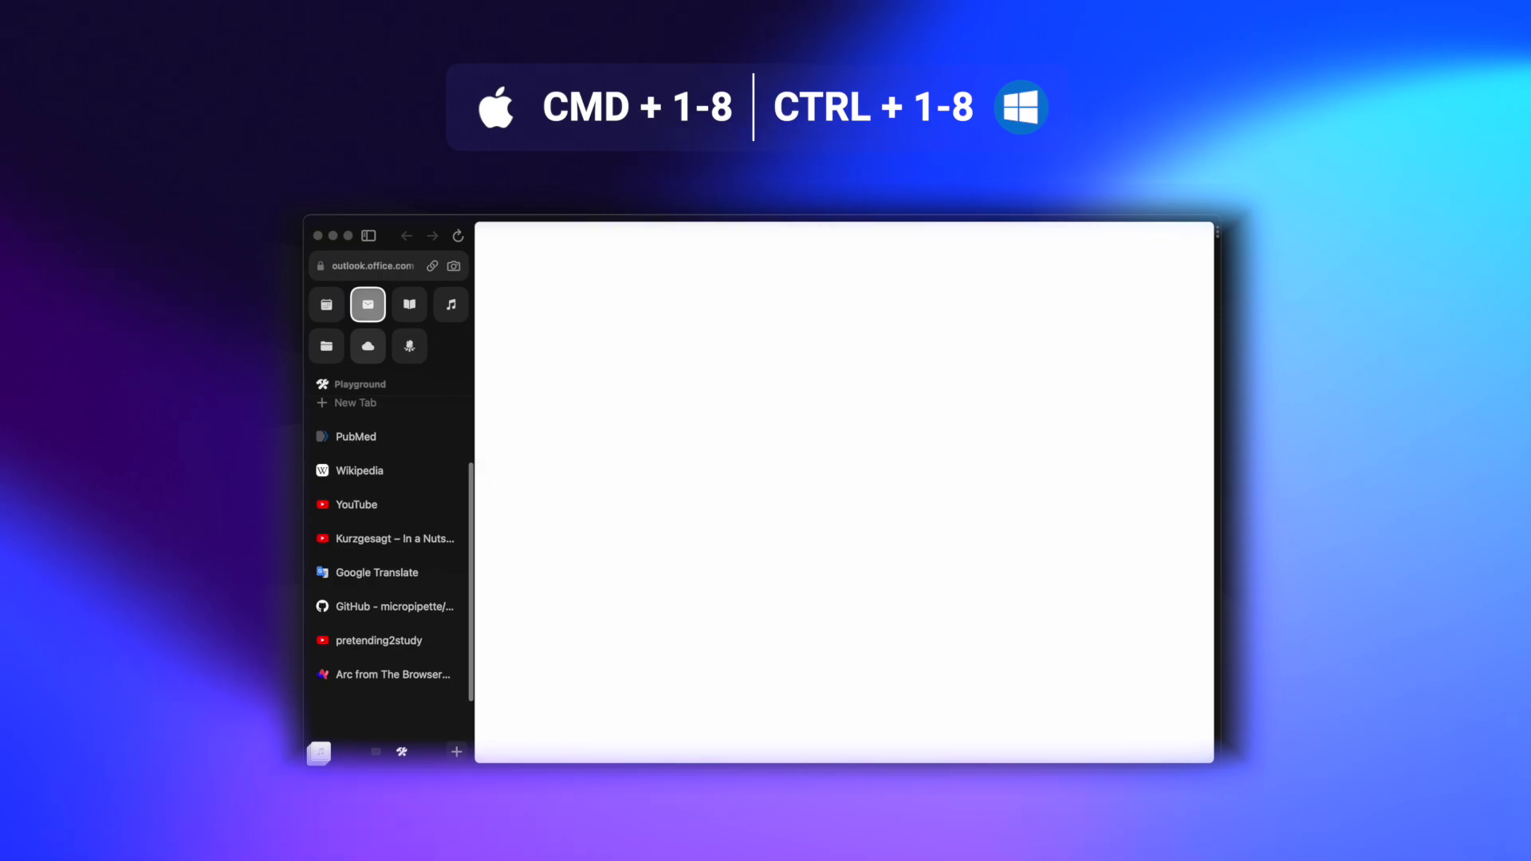
key("super+3")
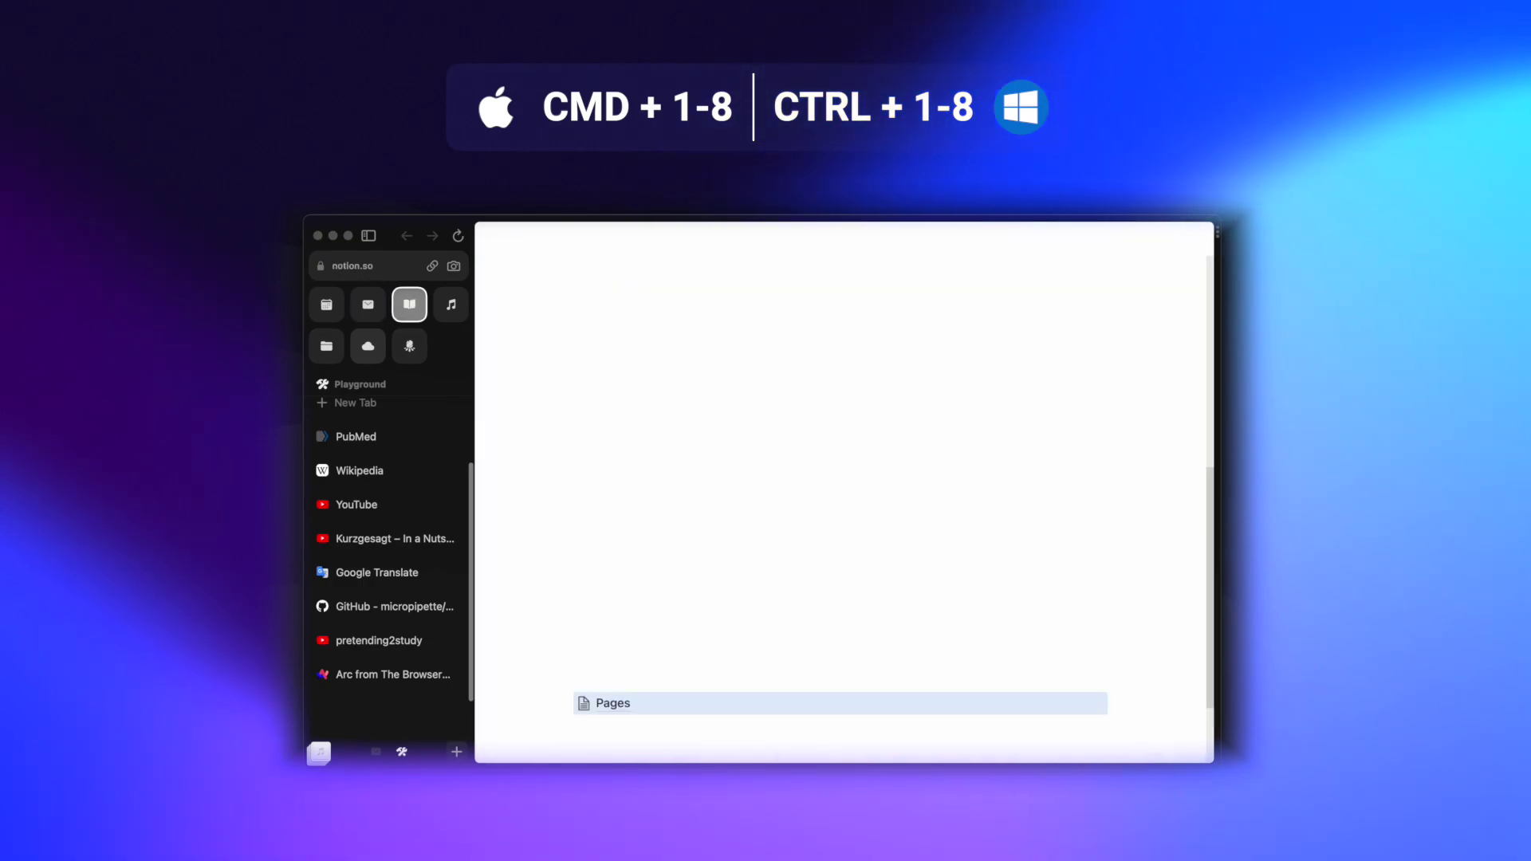
key("super+9")
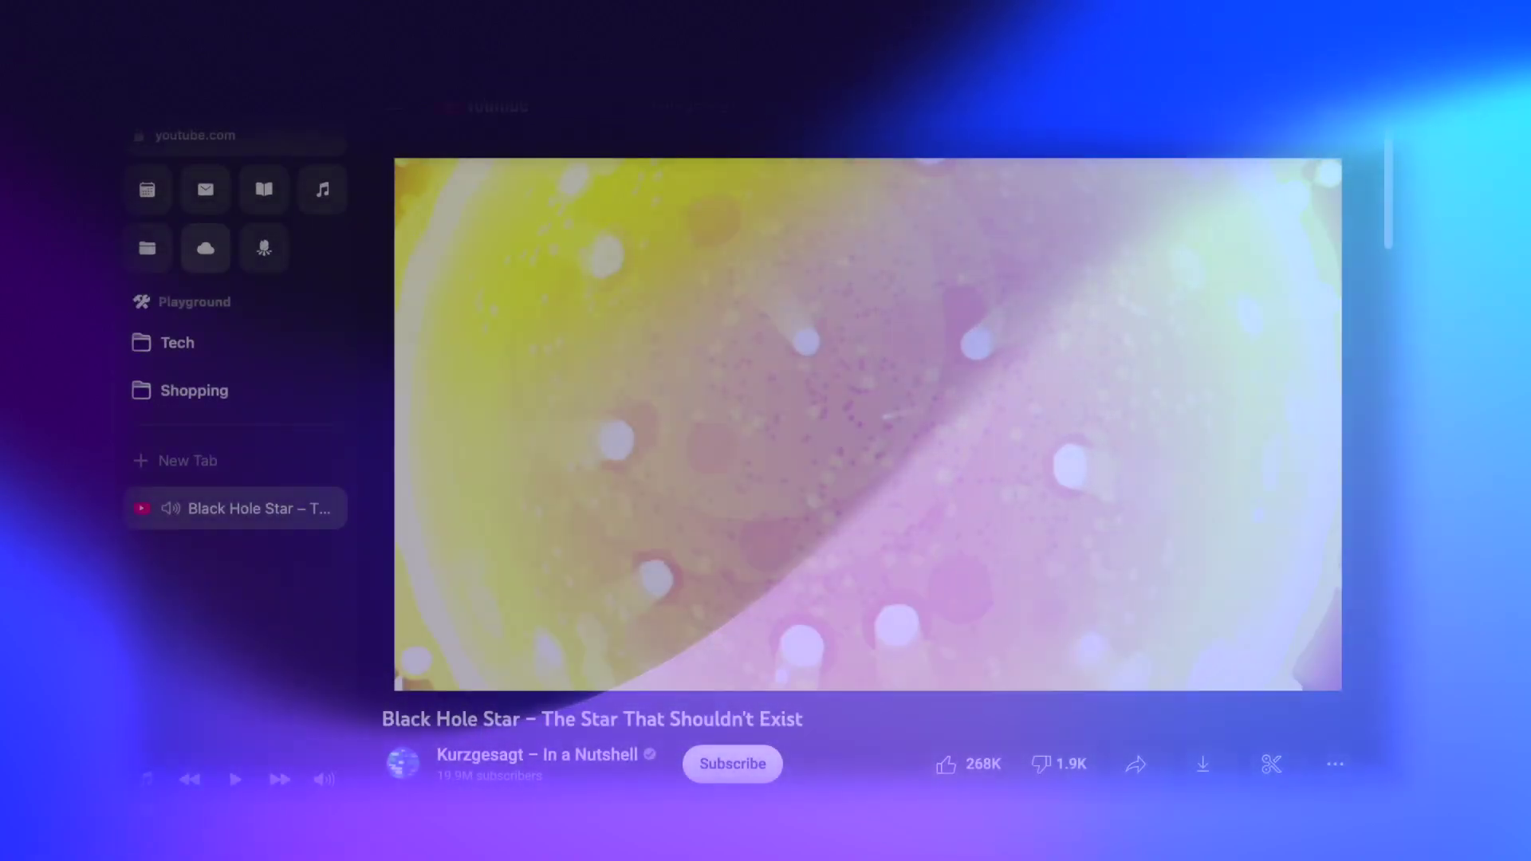
Speed up playback of the Black Hole Star video, slow it below normal speed and speed it up again
key("ctrl+period")
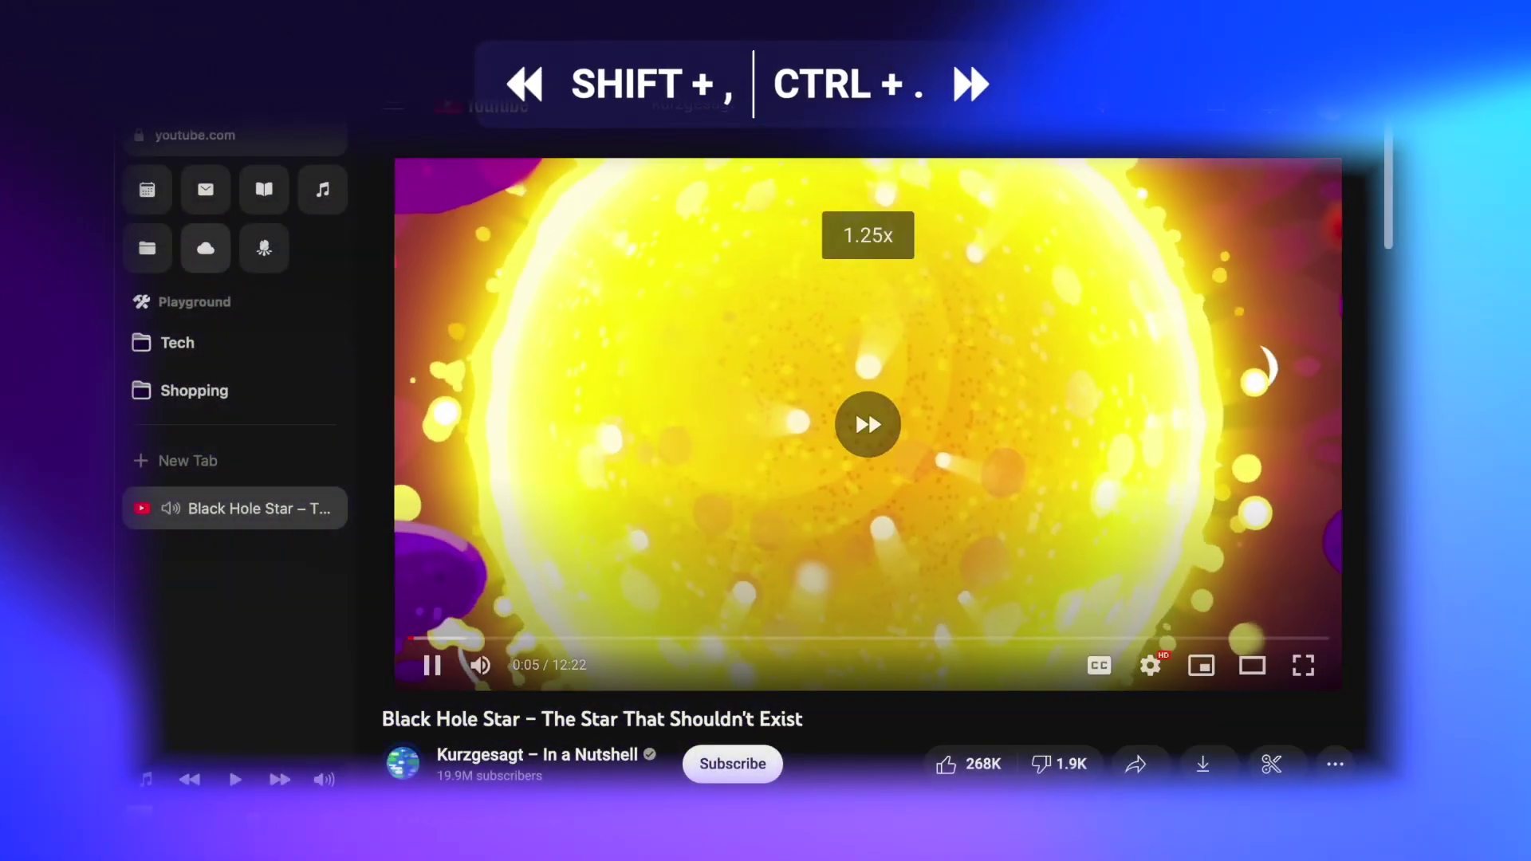
key("ctrl+period")
key("ctrl+period")
key("ctrl+period")
key("shift+comma")
key("shift+comma")
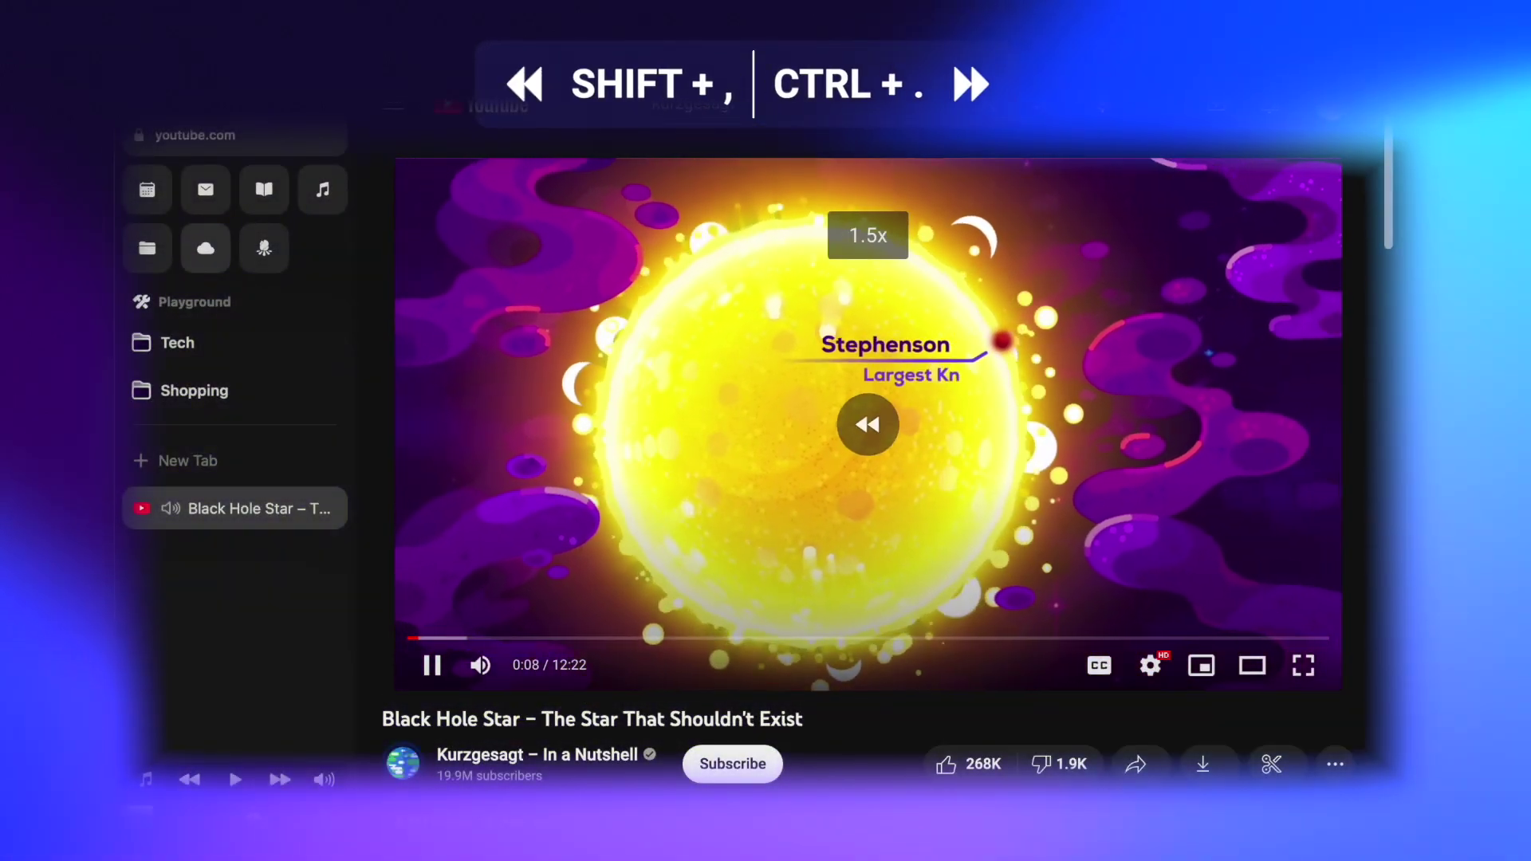
key("shift+comma")
key("shift+comma")
key("shift+comma")
key("shift+comma")
key("shift+comma")
key("ctrl+period")
key("ctrl+period")
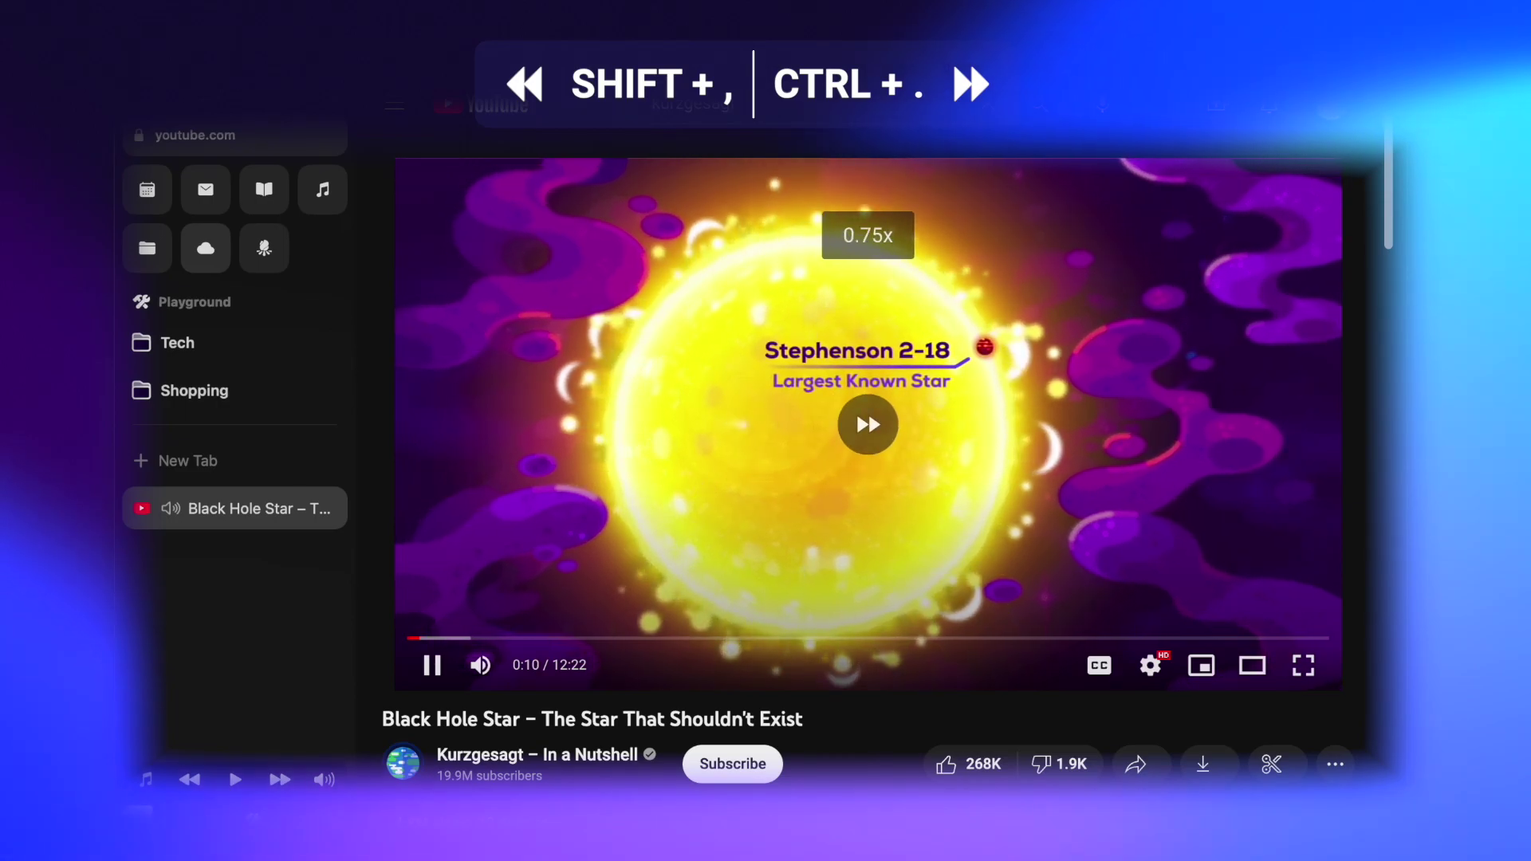
key("ctrl+period")
key("ctrl+period")
key("ctrl+period")
key("ctrl+period")
key("ctrl+period")
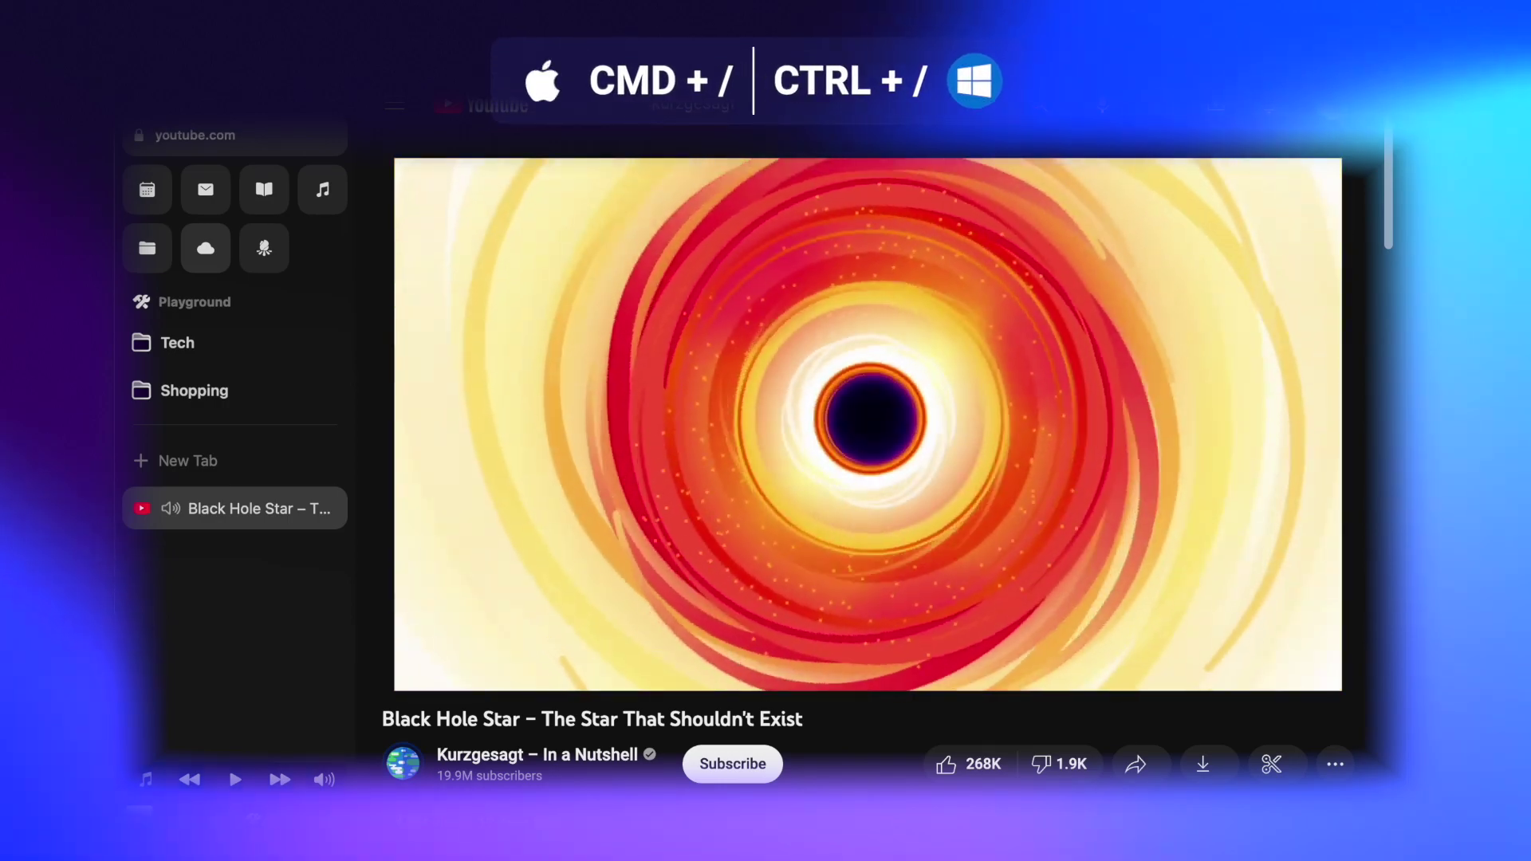
key("ctrl+slash")
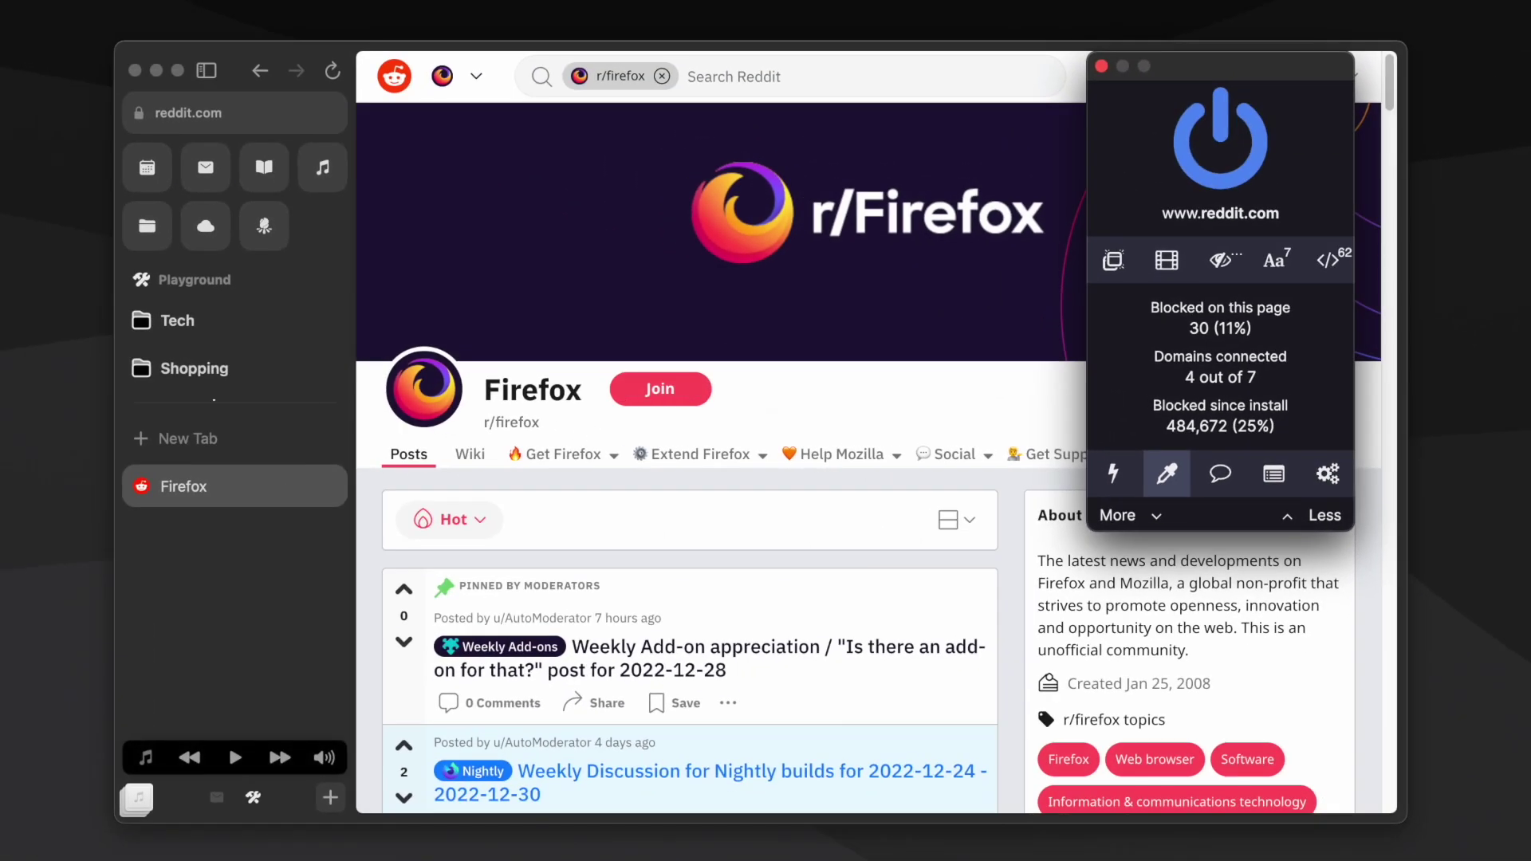
Pick the Log In button on Reddit's r/Firefox page with the element picker and exit without creating the filter
left_click(1167, 473)
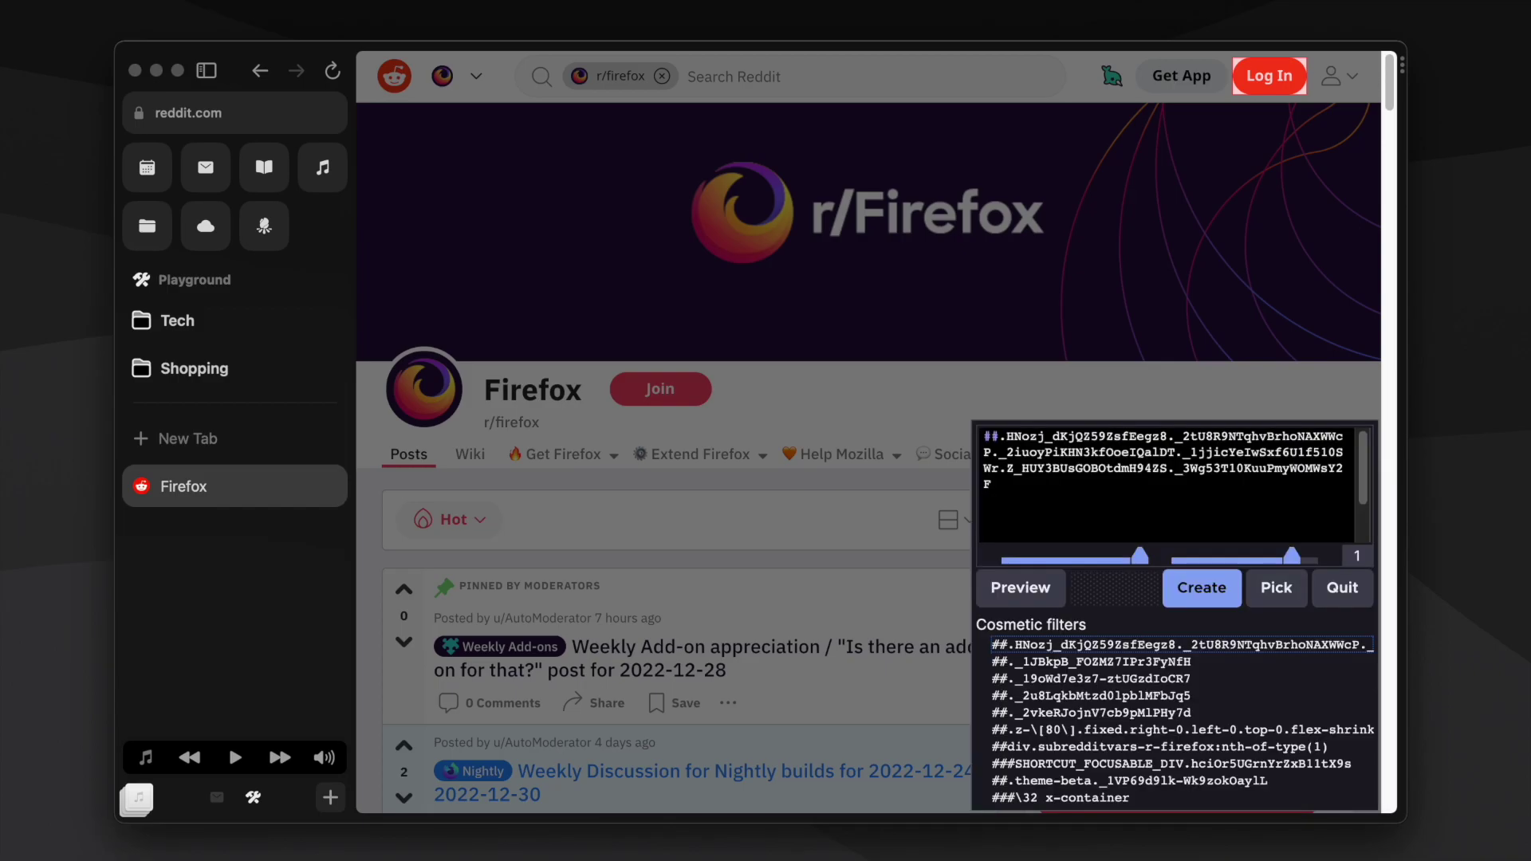
key("Escape")
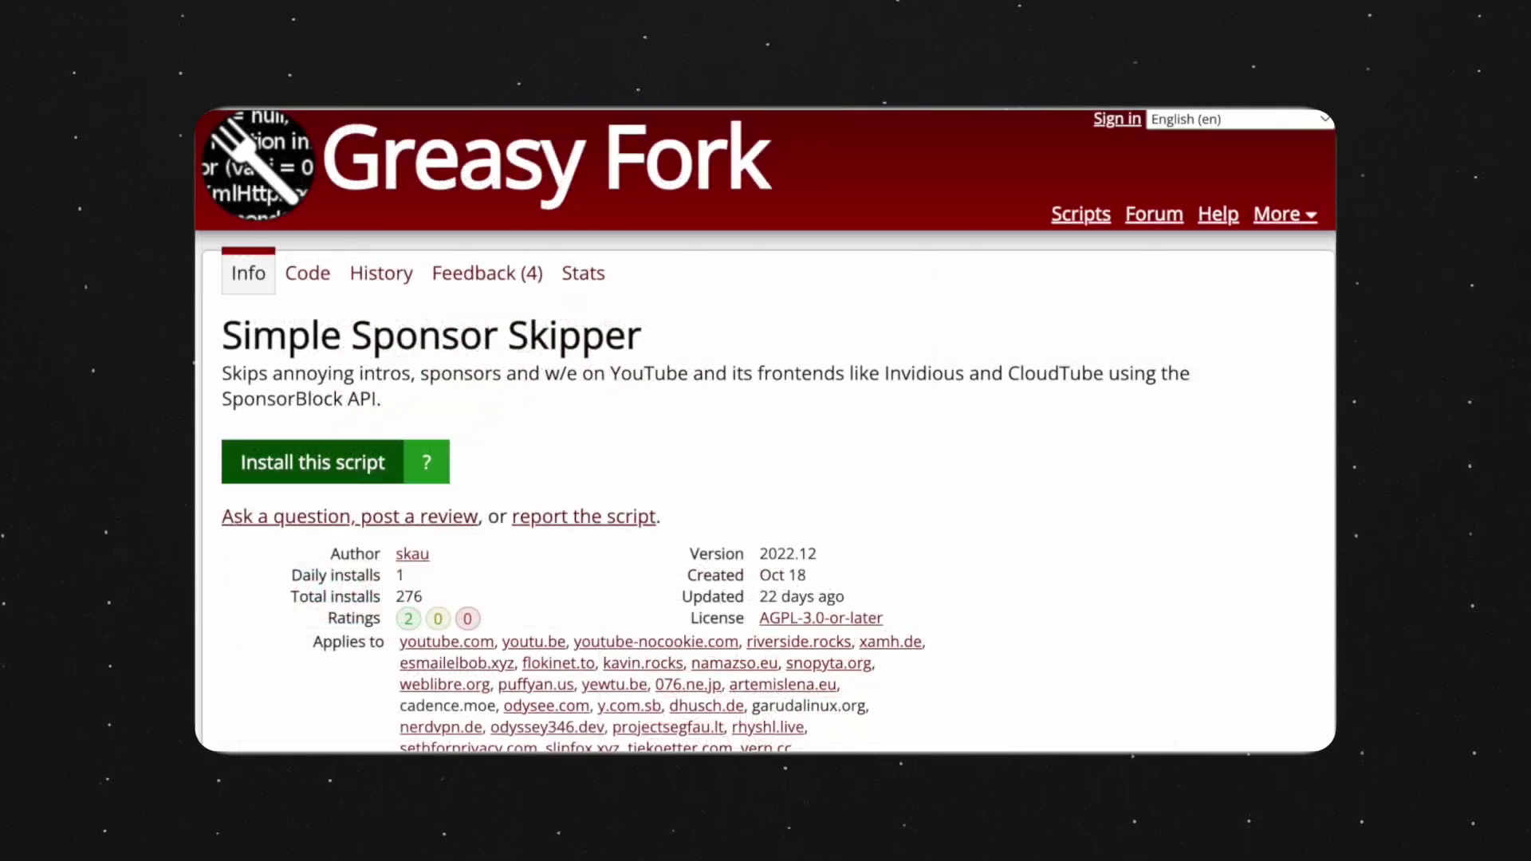
scroll(766, 430, "down", 2)
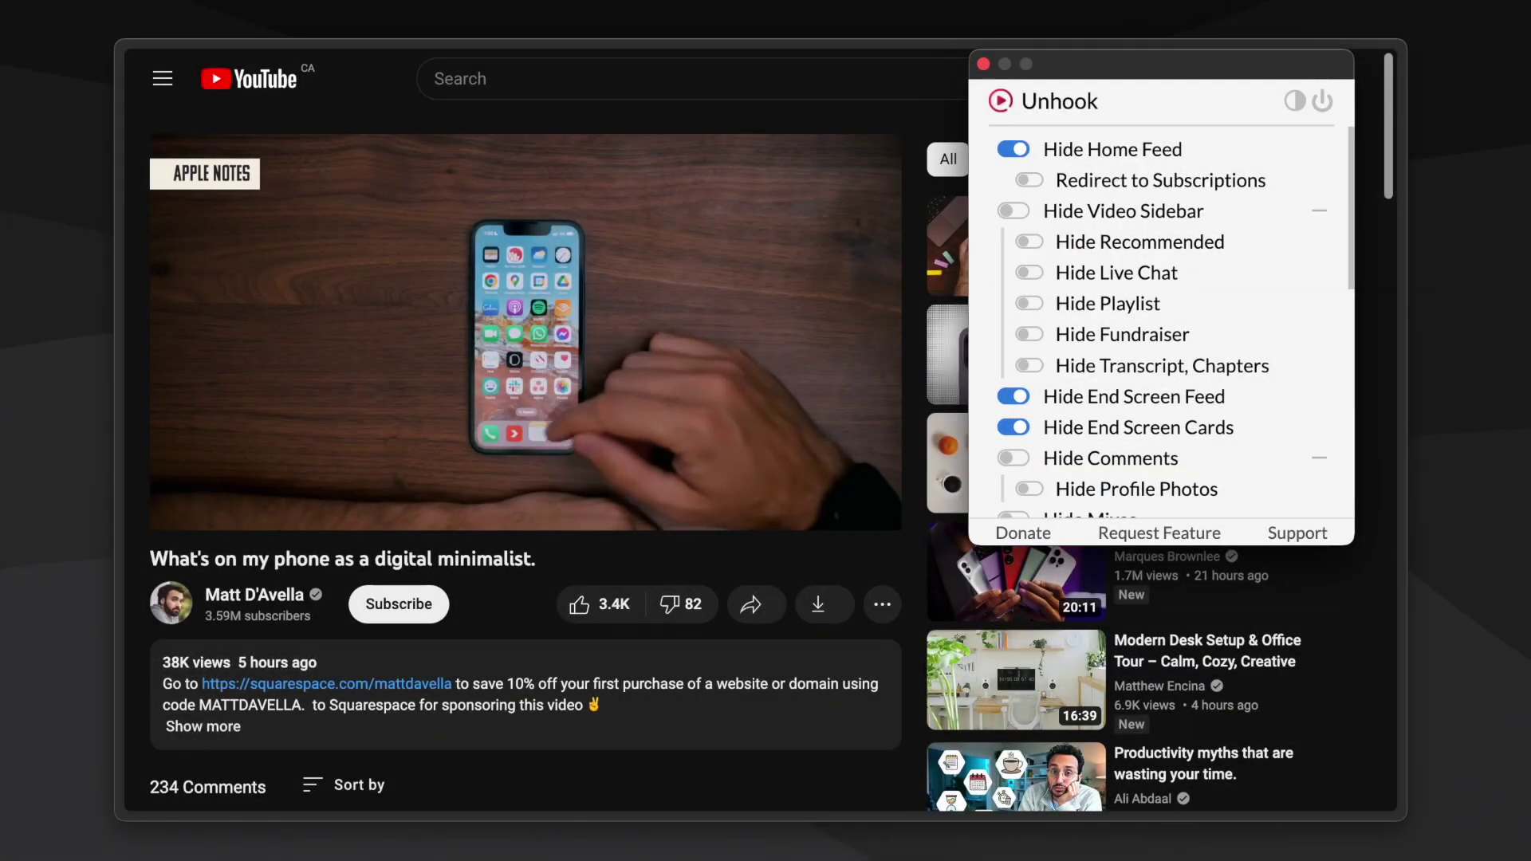
Turn Unhook's Hide Video Sidebar and Hide Comments options on and off again, and review the remaining options
scroll(1161, 322, "down", 1)
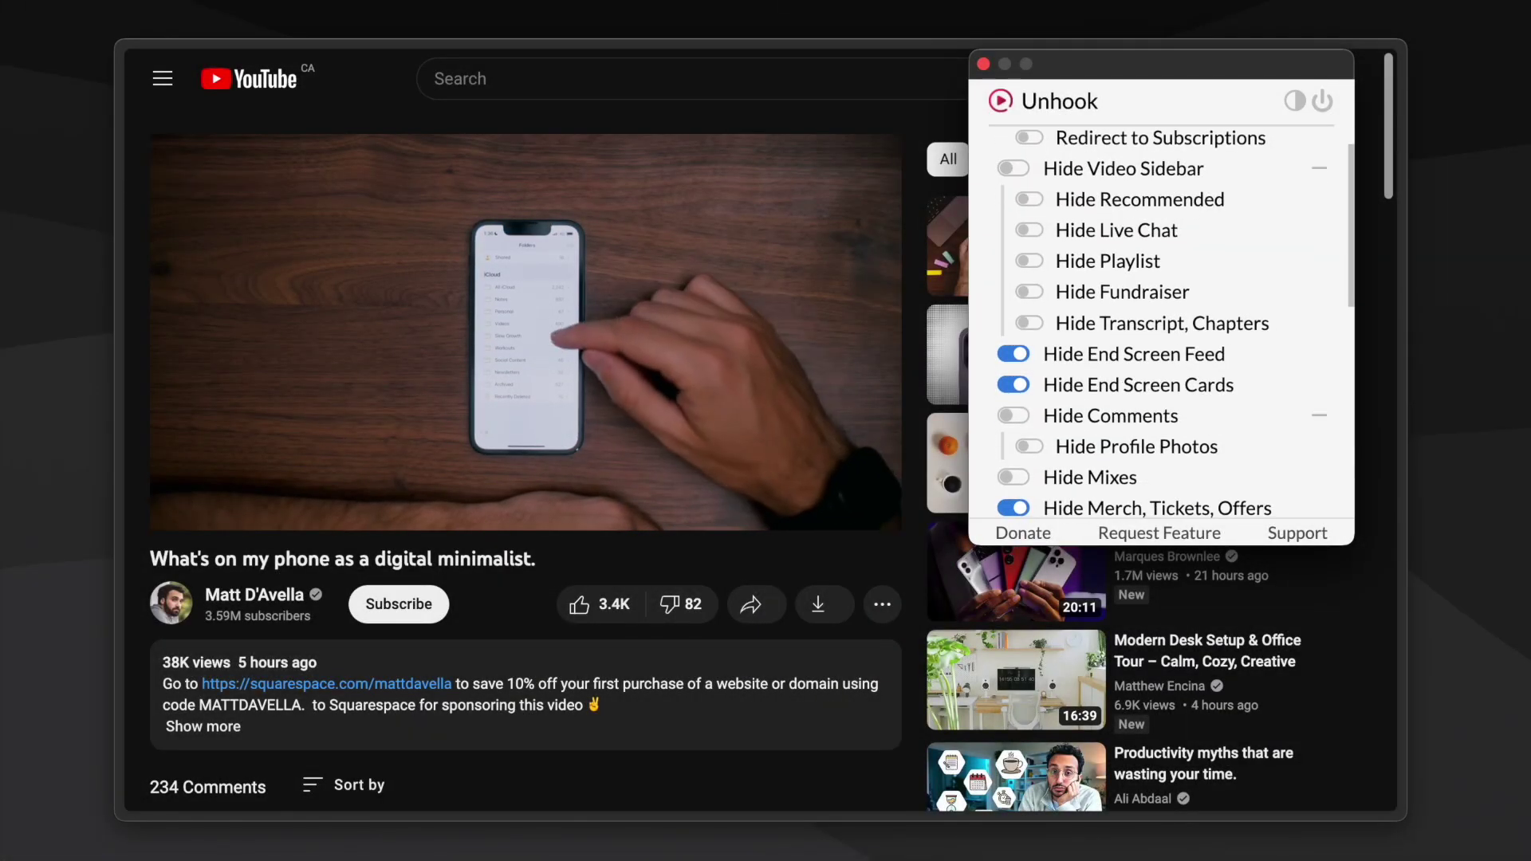
left_click(1013, 168)
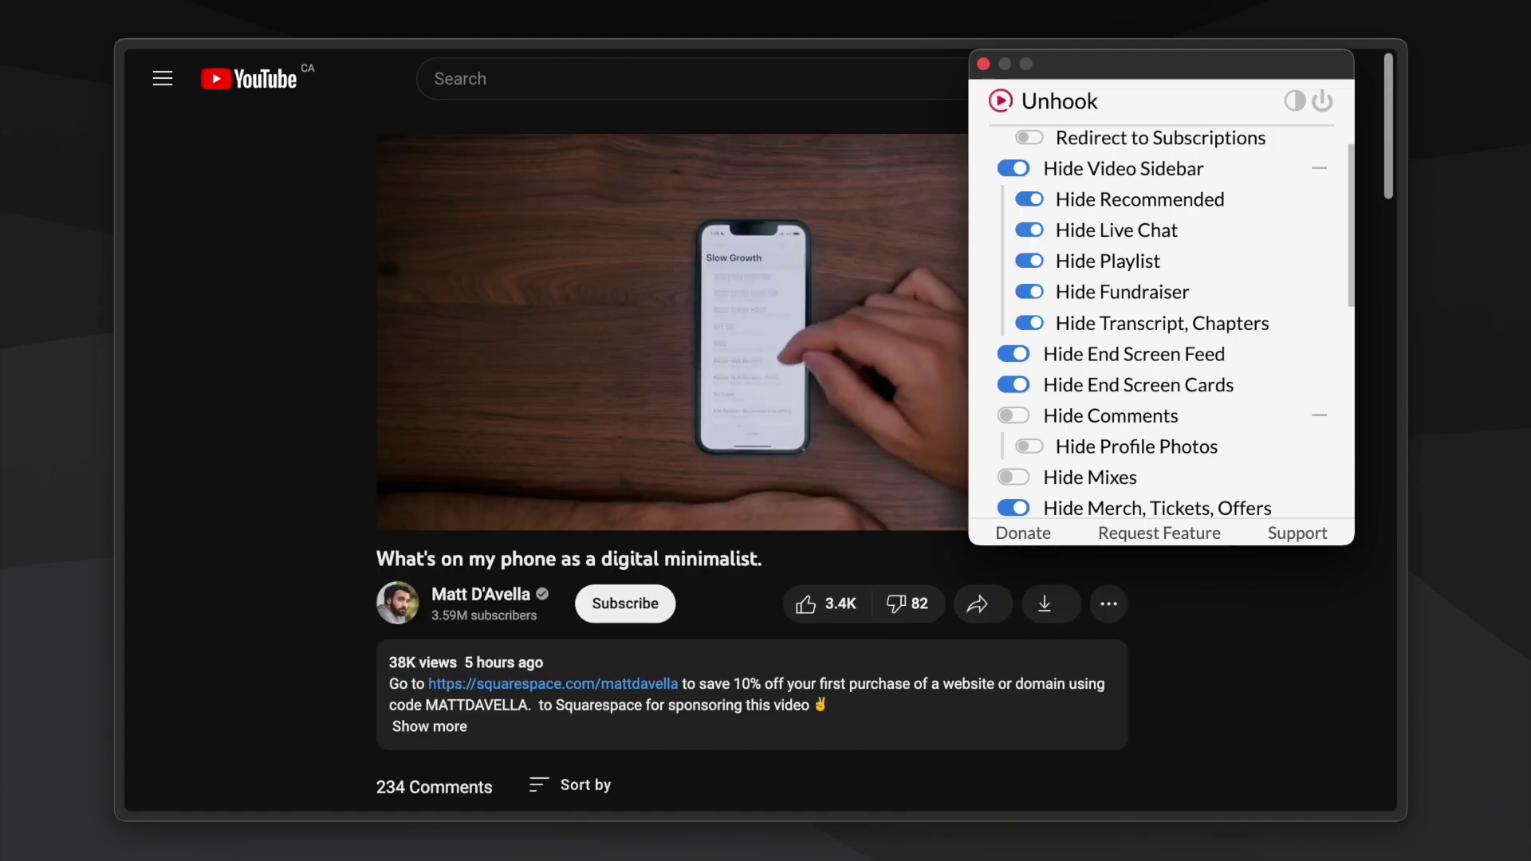
left_click(1013, 169)
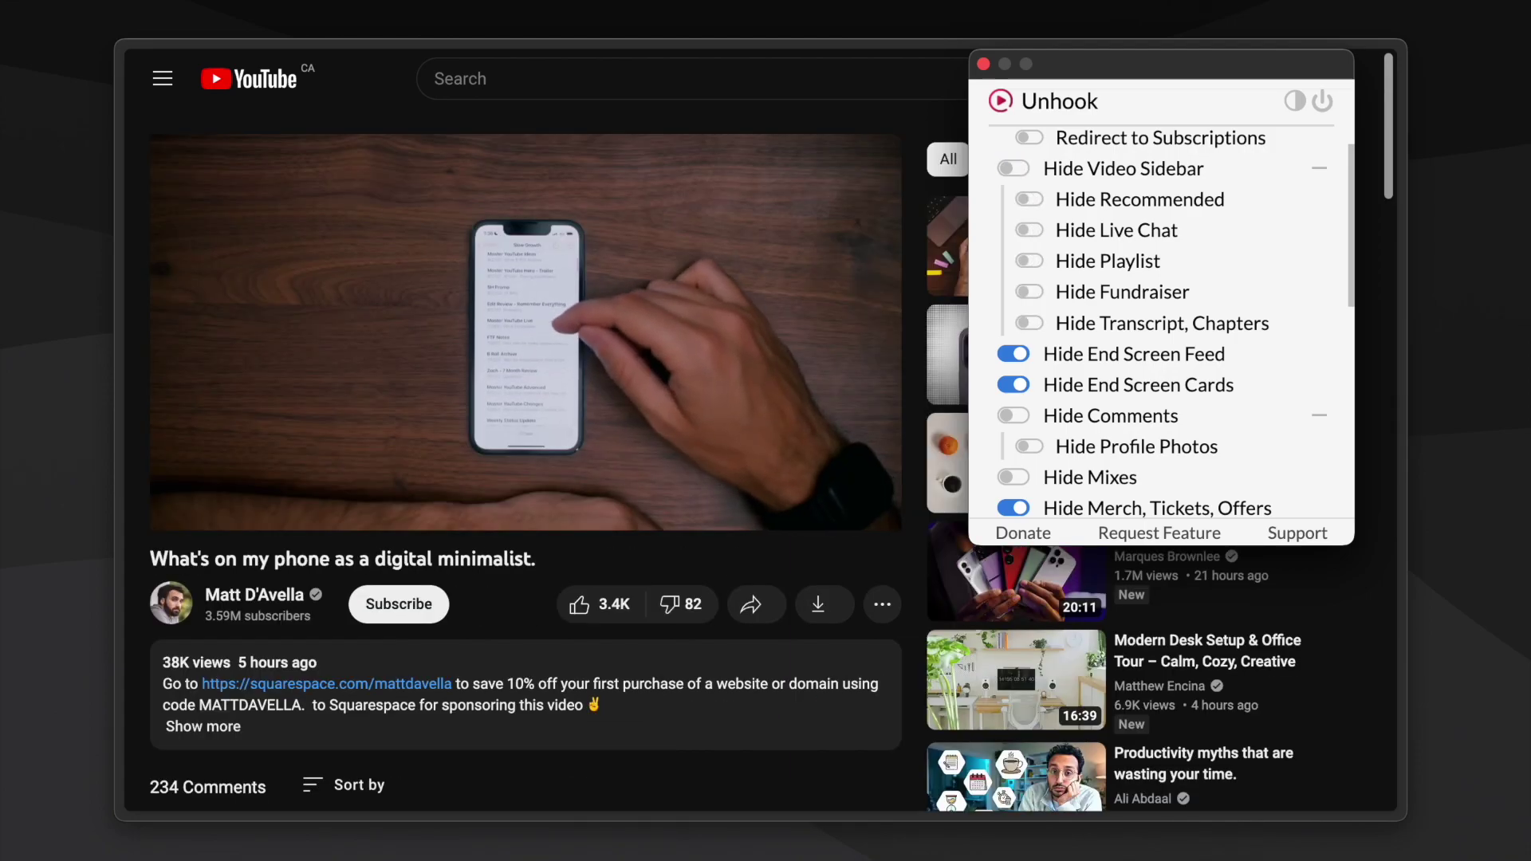
left_click(1013, 416)
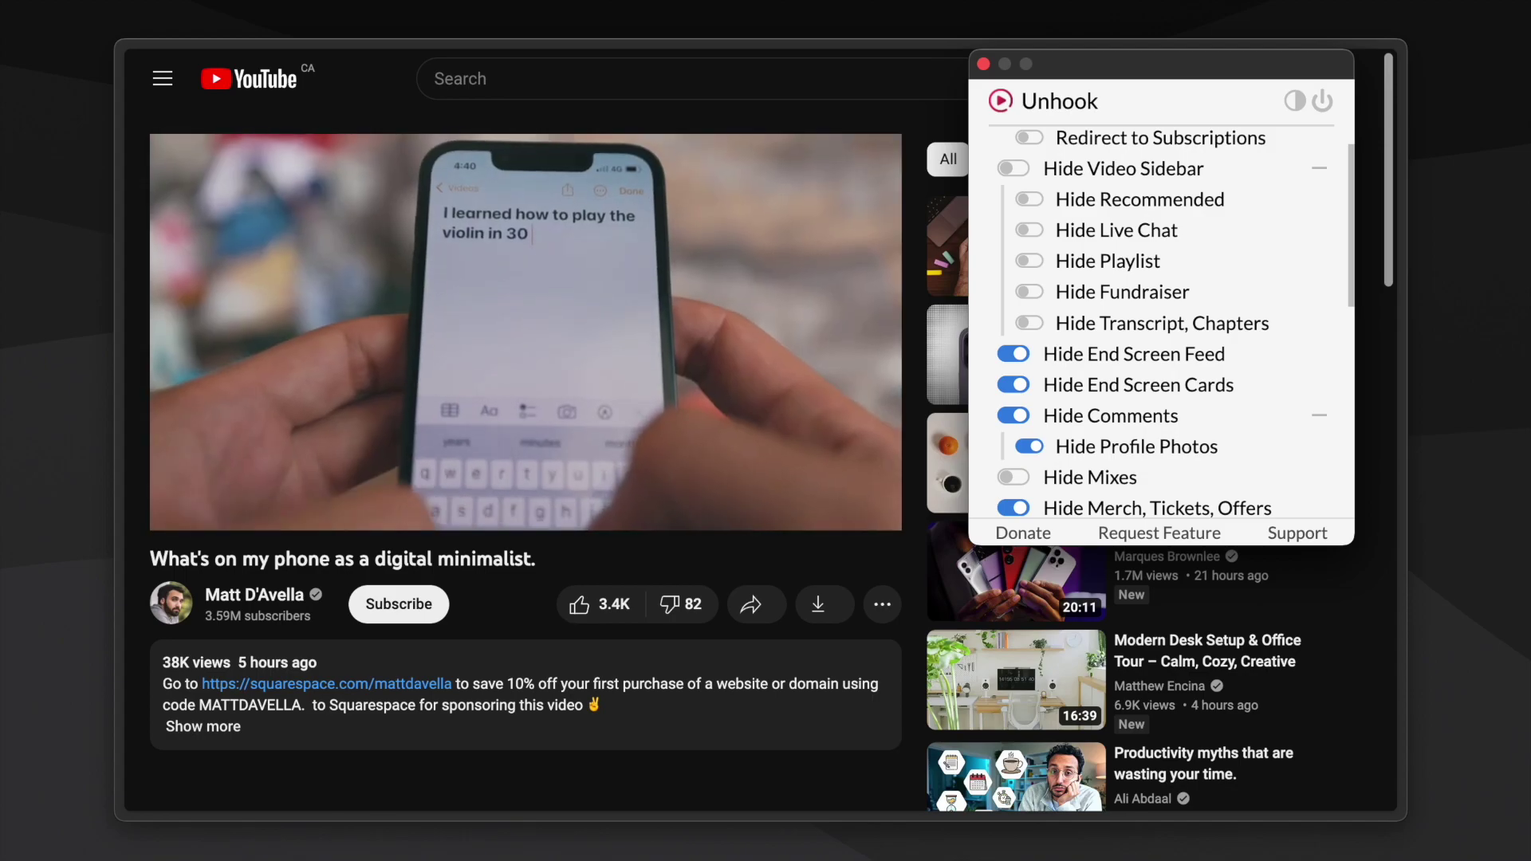
left_click(1012, 415)
scroll(1161, 319, "down", 3)
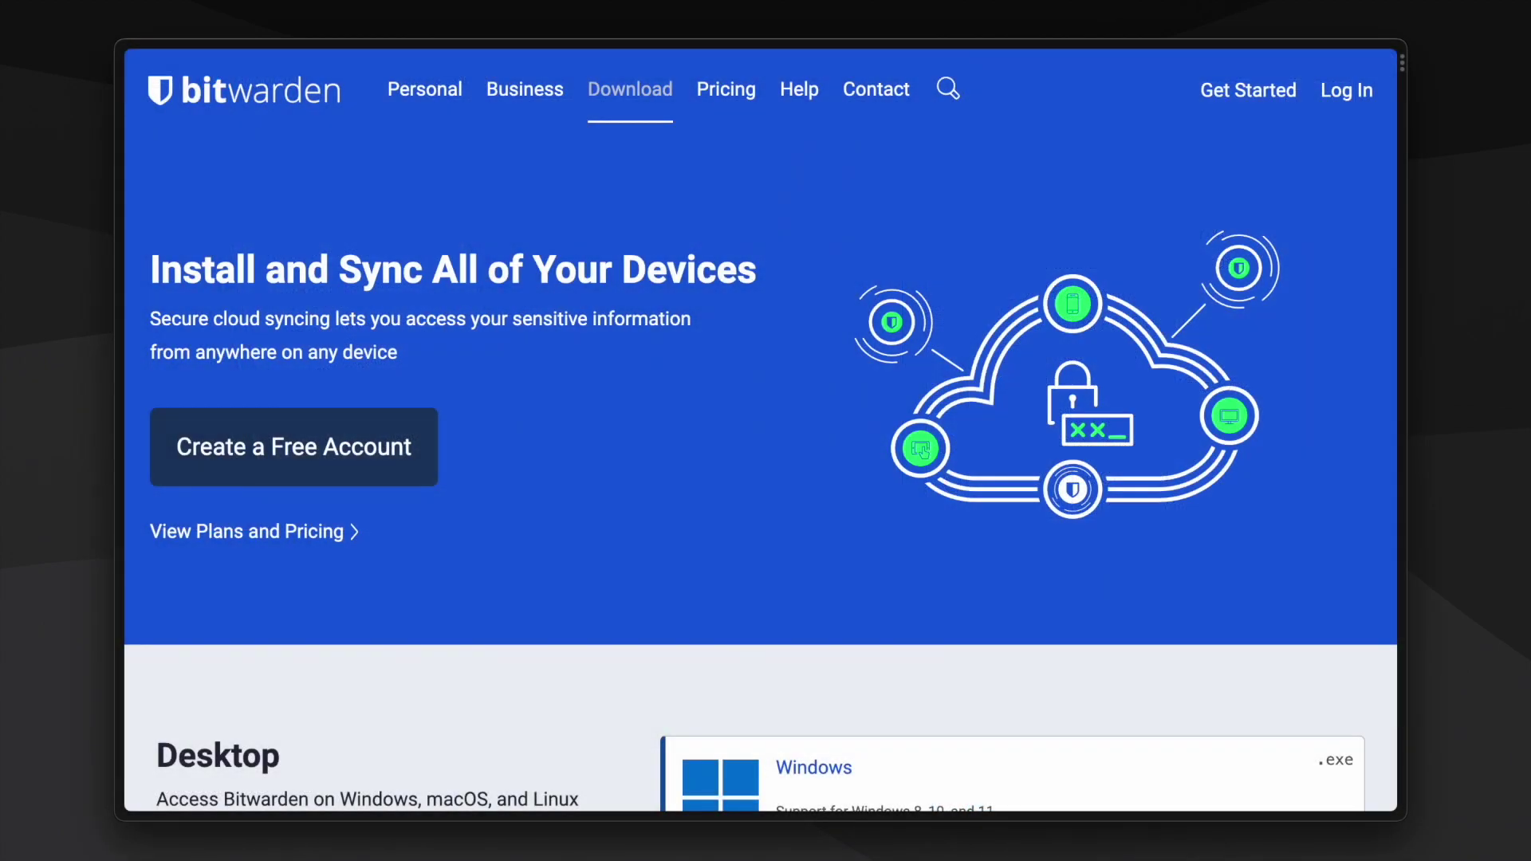
scroll(761, 430, "down", 6)
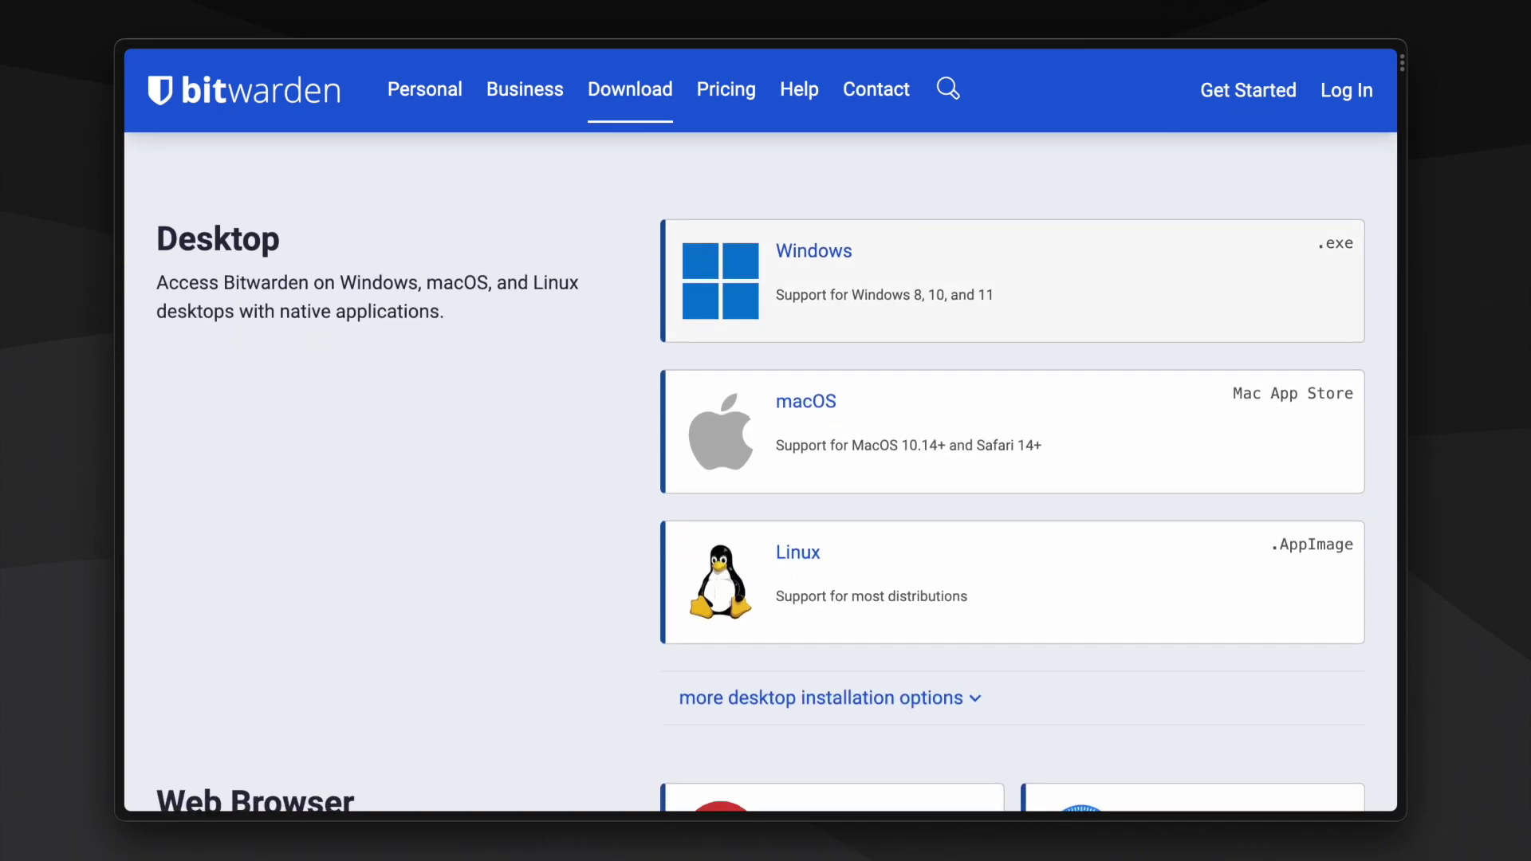
scroll(750, 470, "down", 5)
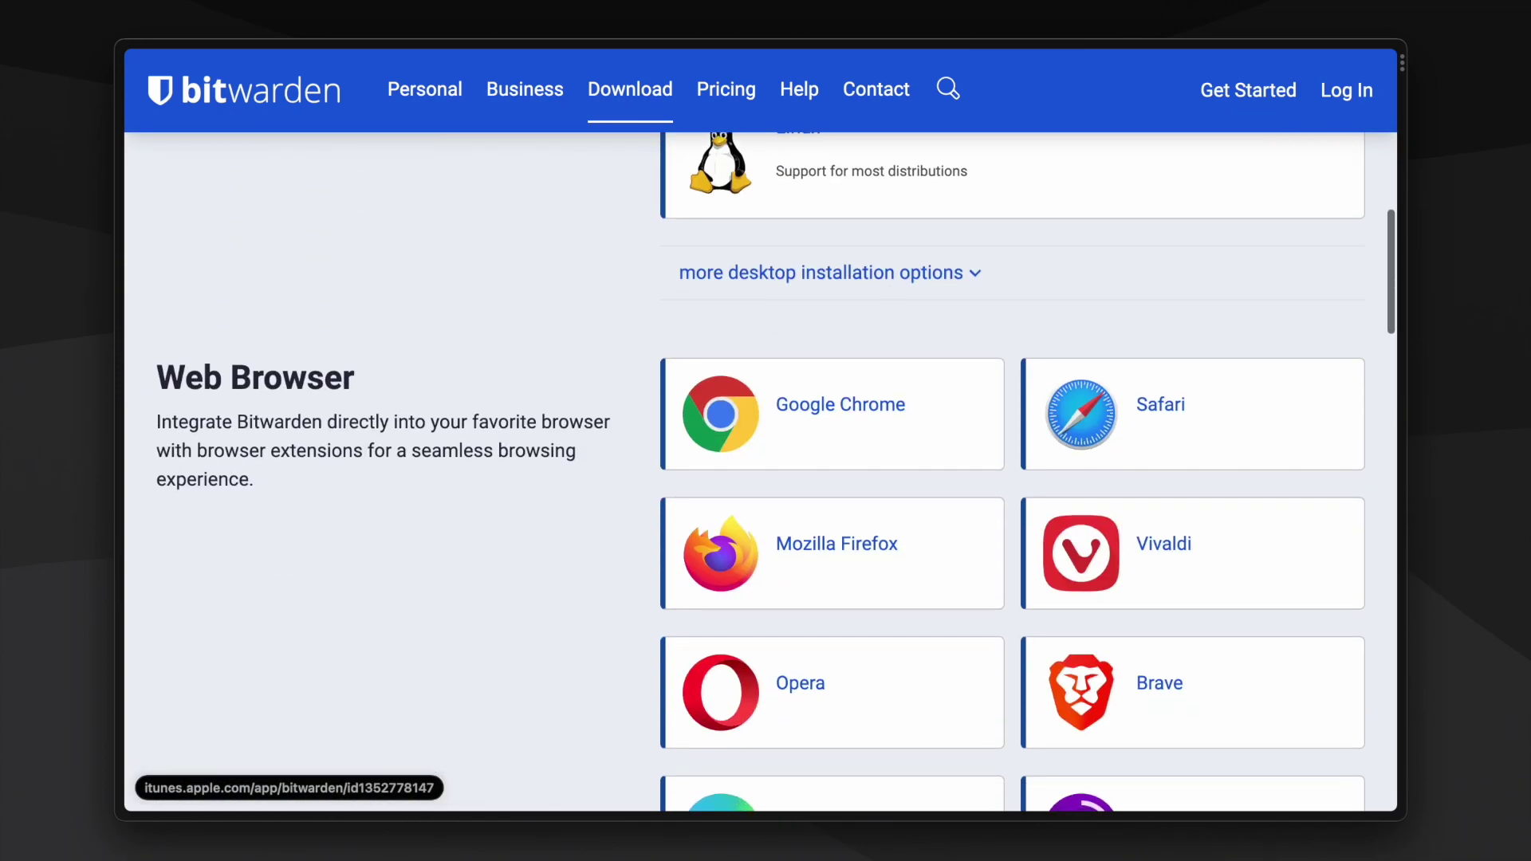
scroll(761, 470, "down", 7)
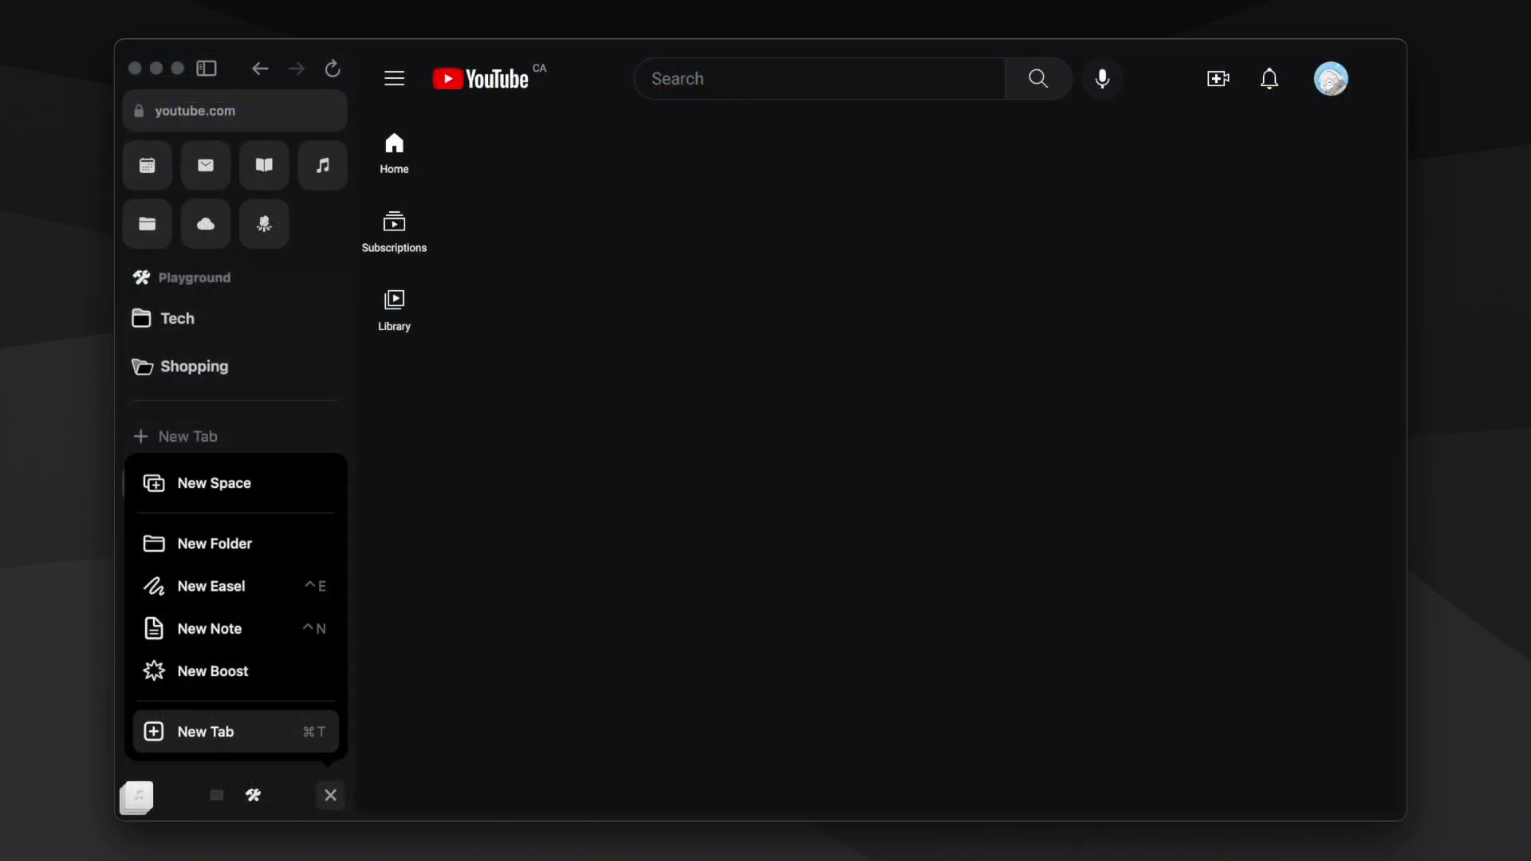
Start a new Boost beside the YouTube page using the Style template
left_click(213, 672)
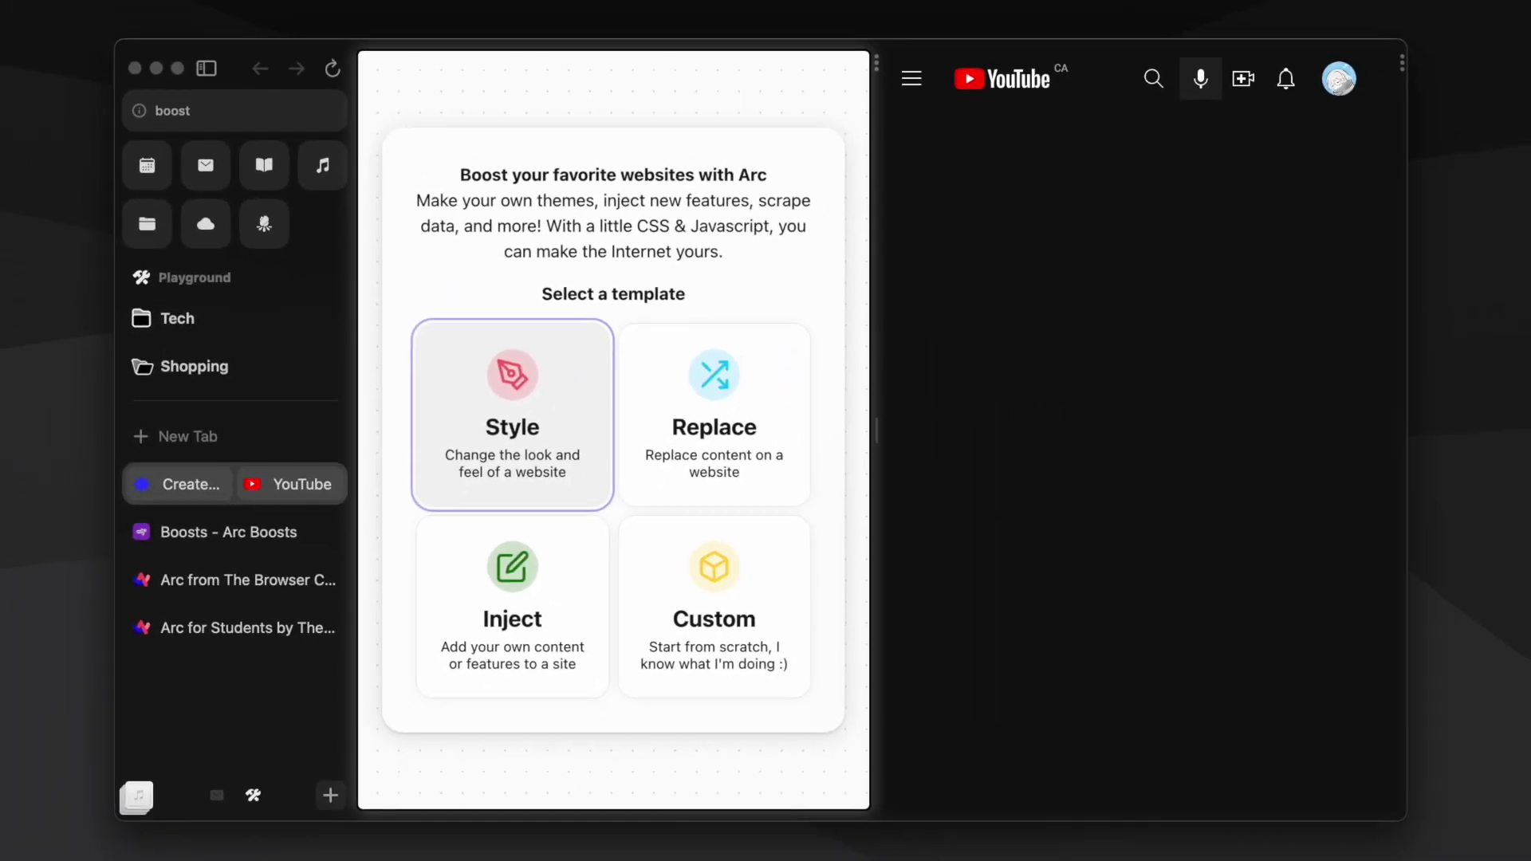
left_click(512, 414)
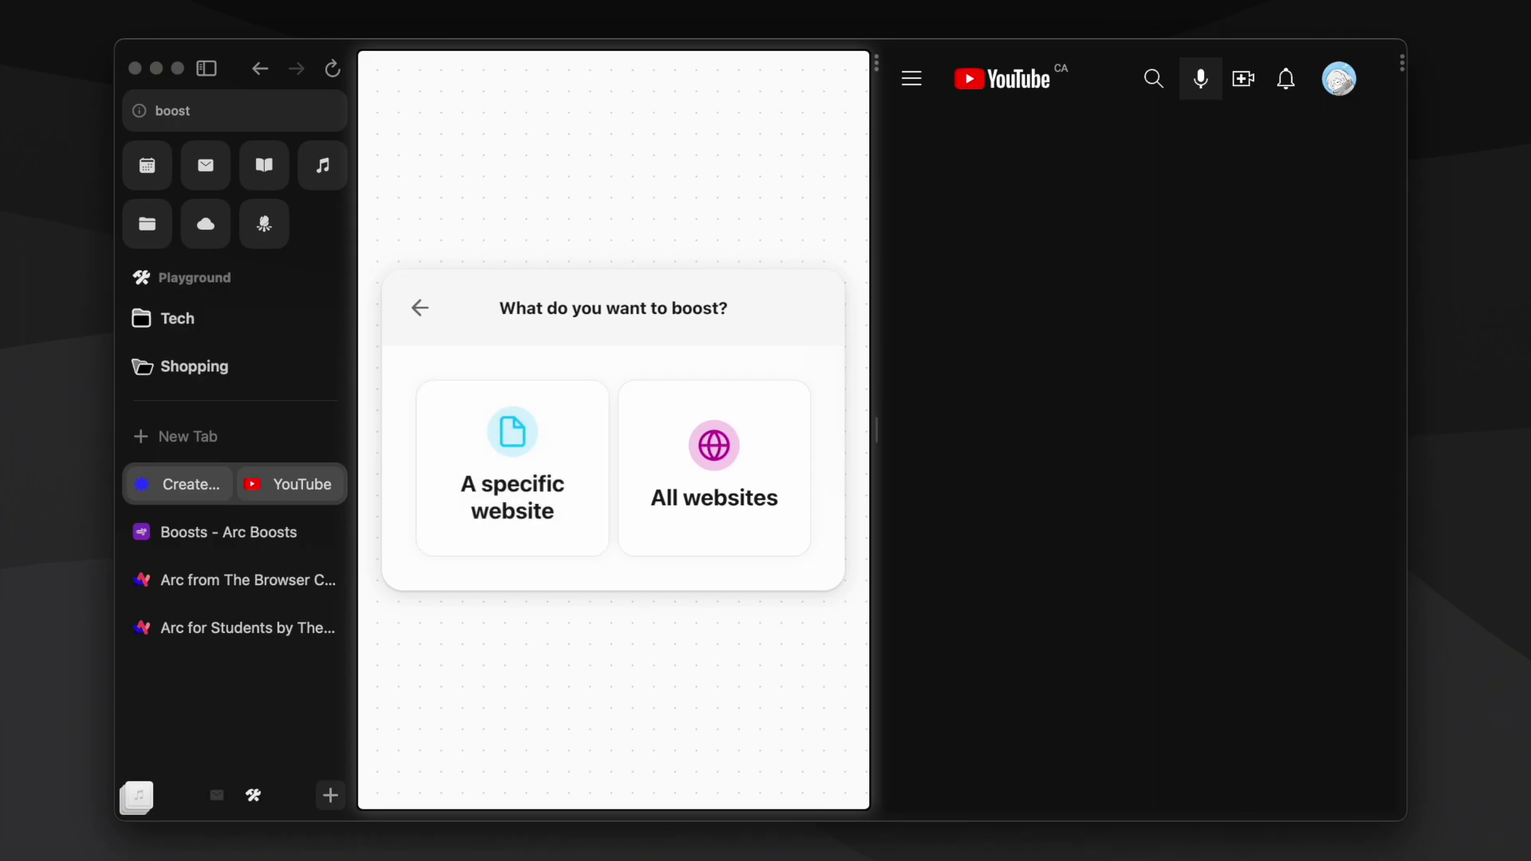
Open the Boosts - Arc Boosts tab and browse the community boosts for YouTube, Google, Amazon and Twitter
left_click(228, 532)
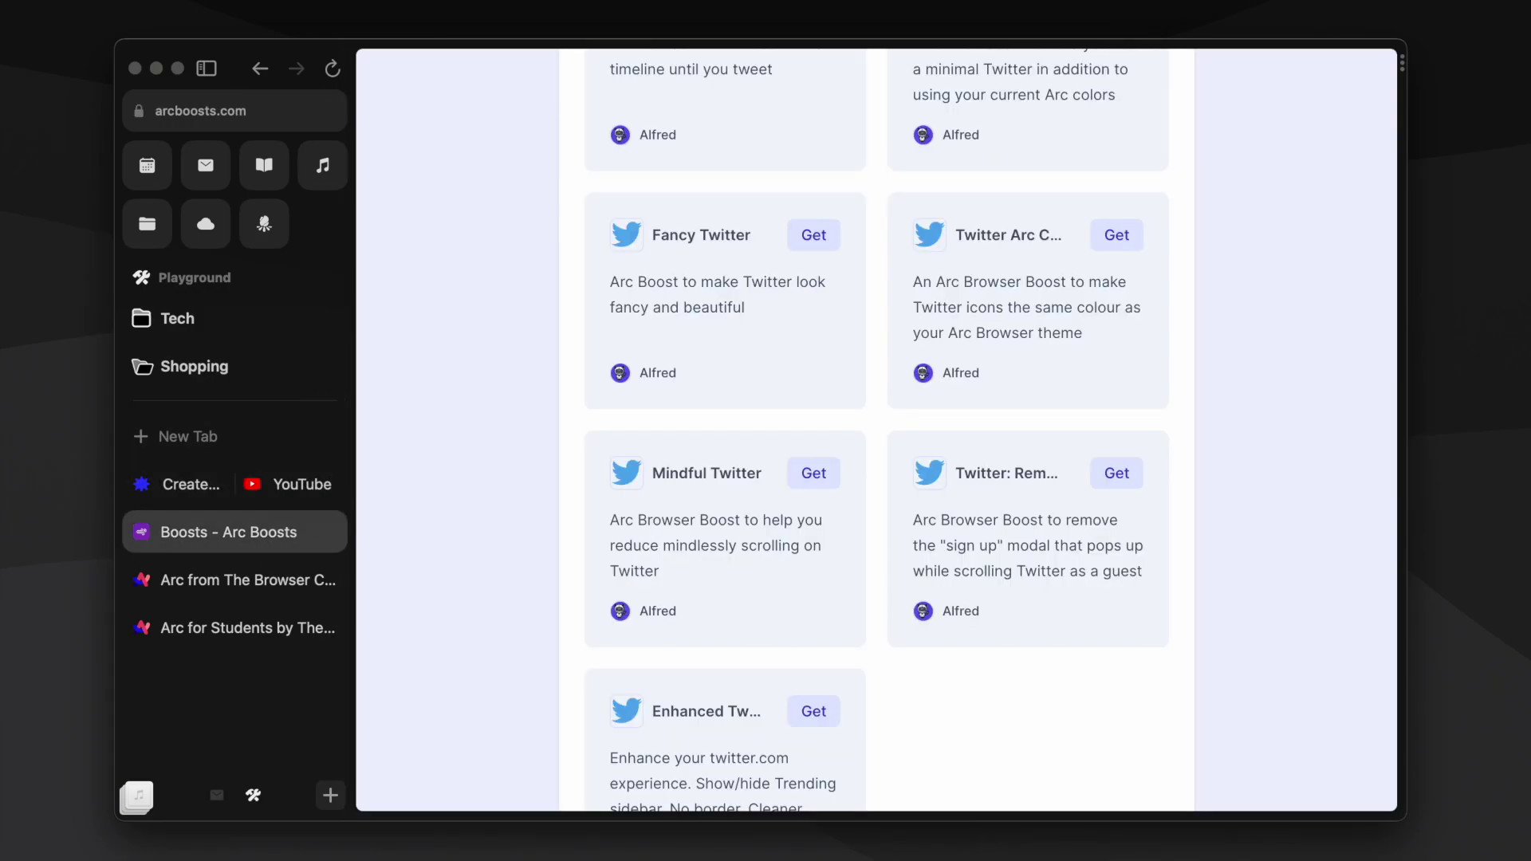
scroll(876, 430, "up", 10)
scroll(876, 431, "down", 3)
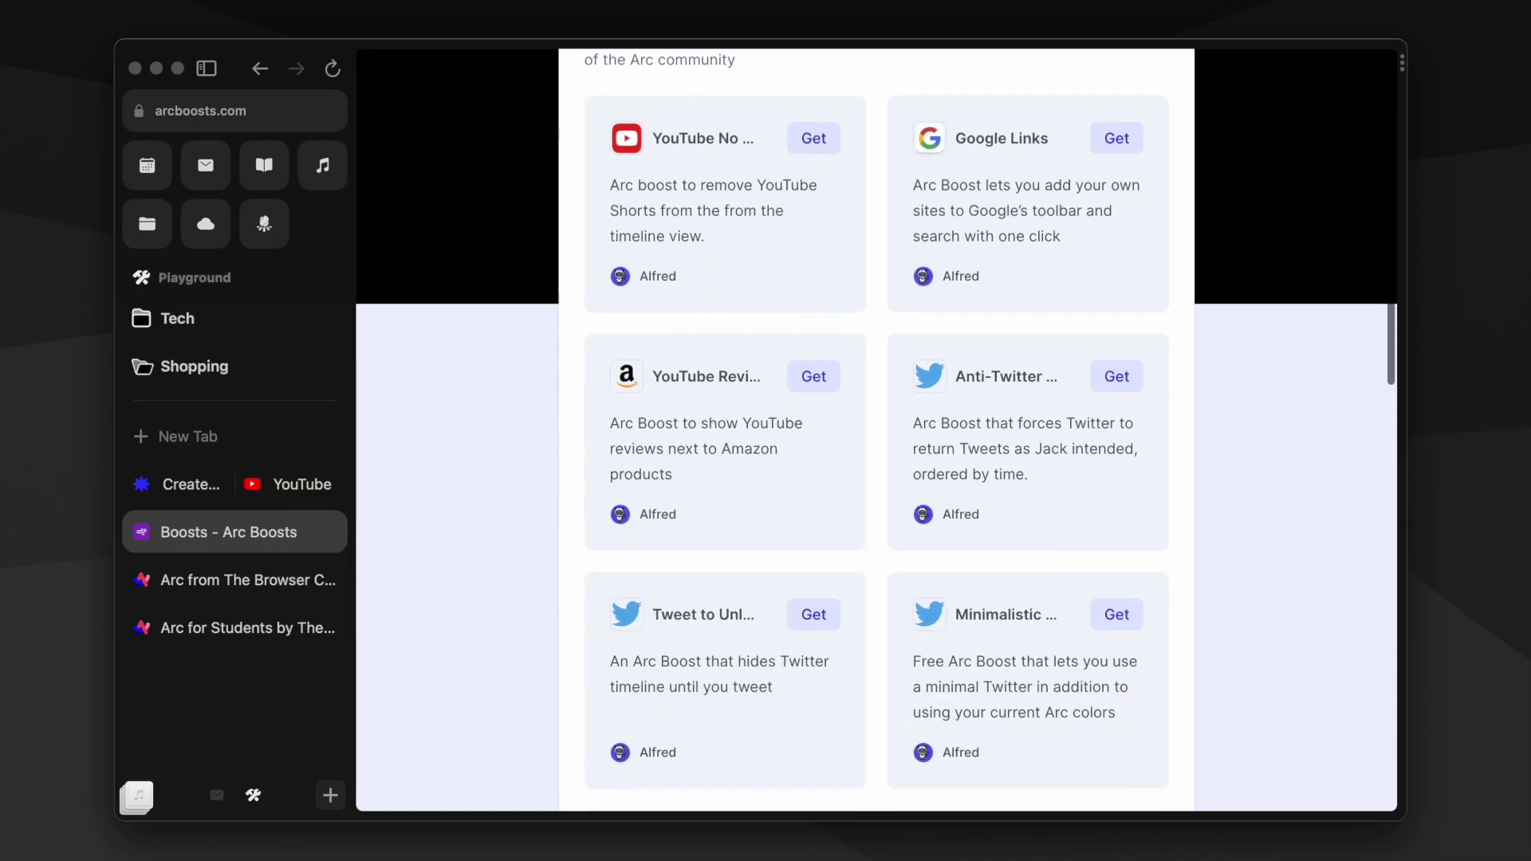
Look through the rest of the community boosts, then go back to page 1 of the library and browse its Google, Arc and GitHub boosts
scroll(877, 430, "down", 10)
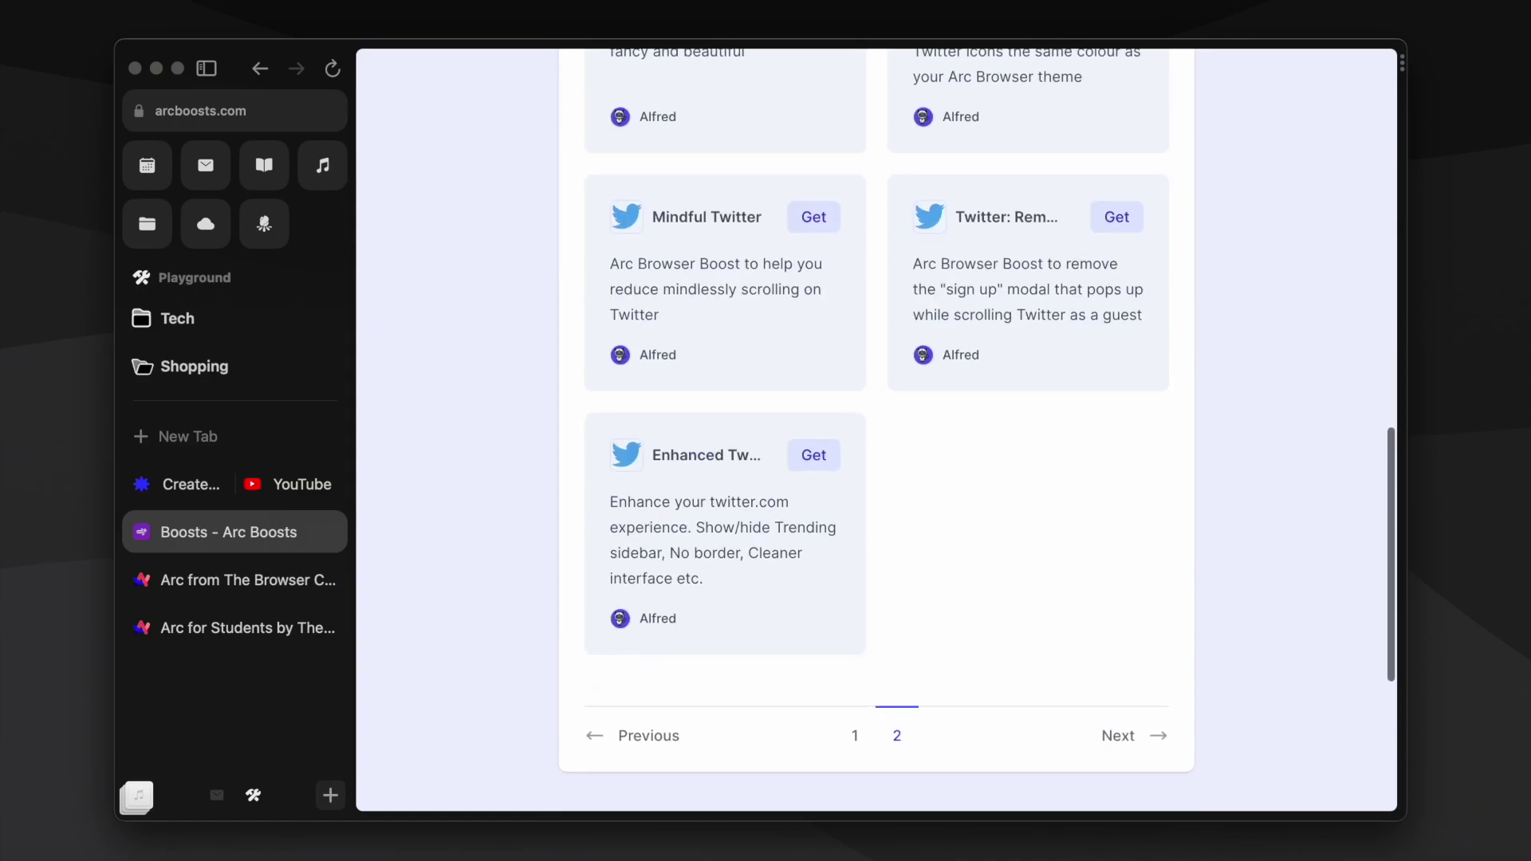
left_click(855, 736)
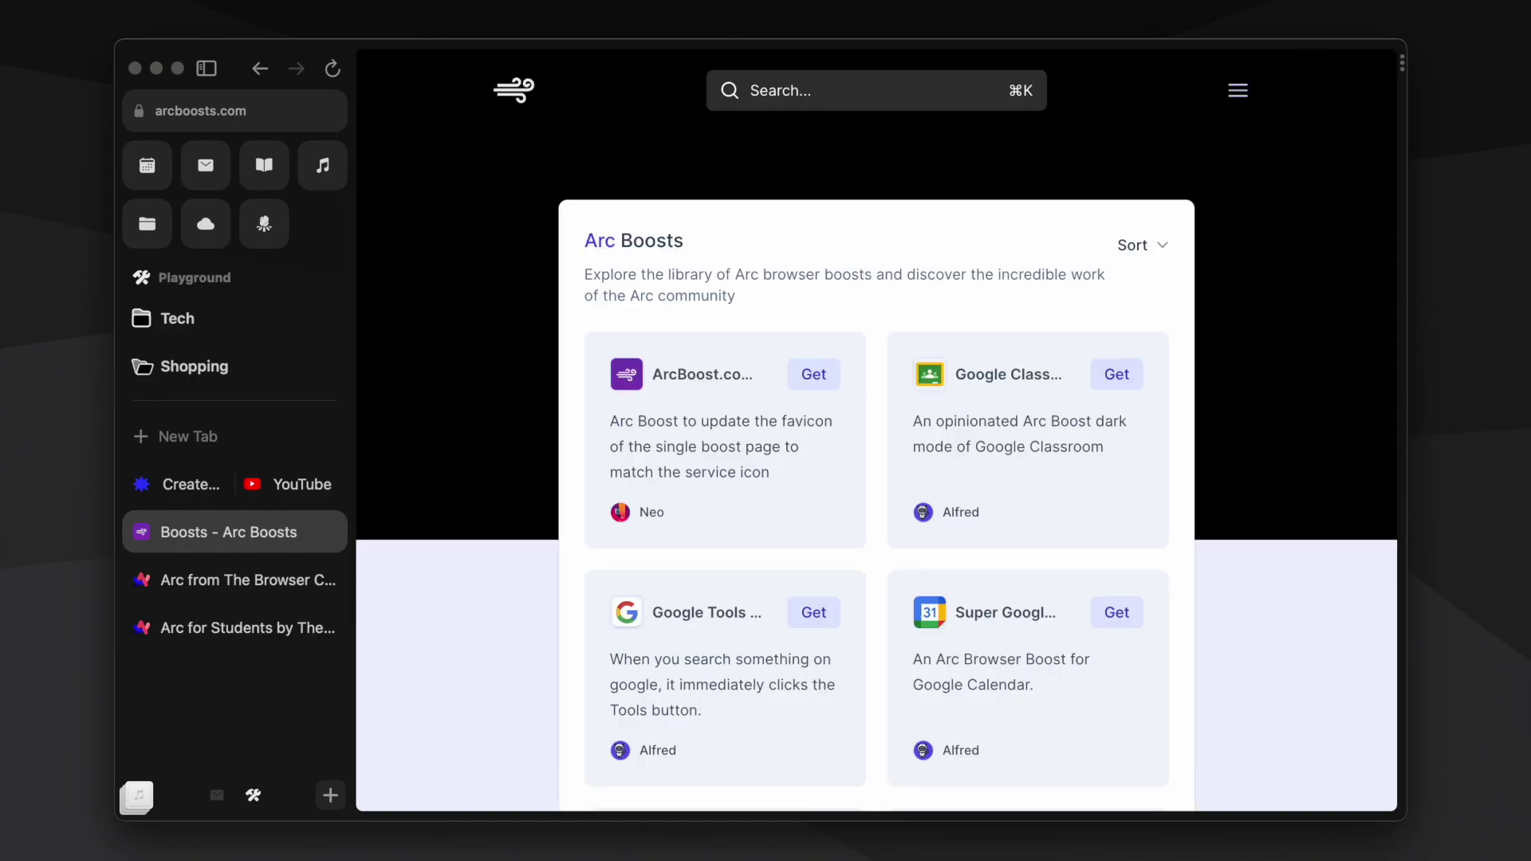
scroll(878, 431, "down", 10)
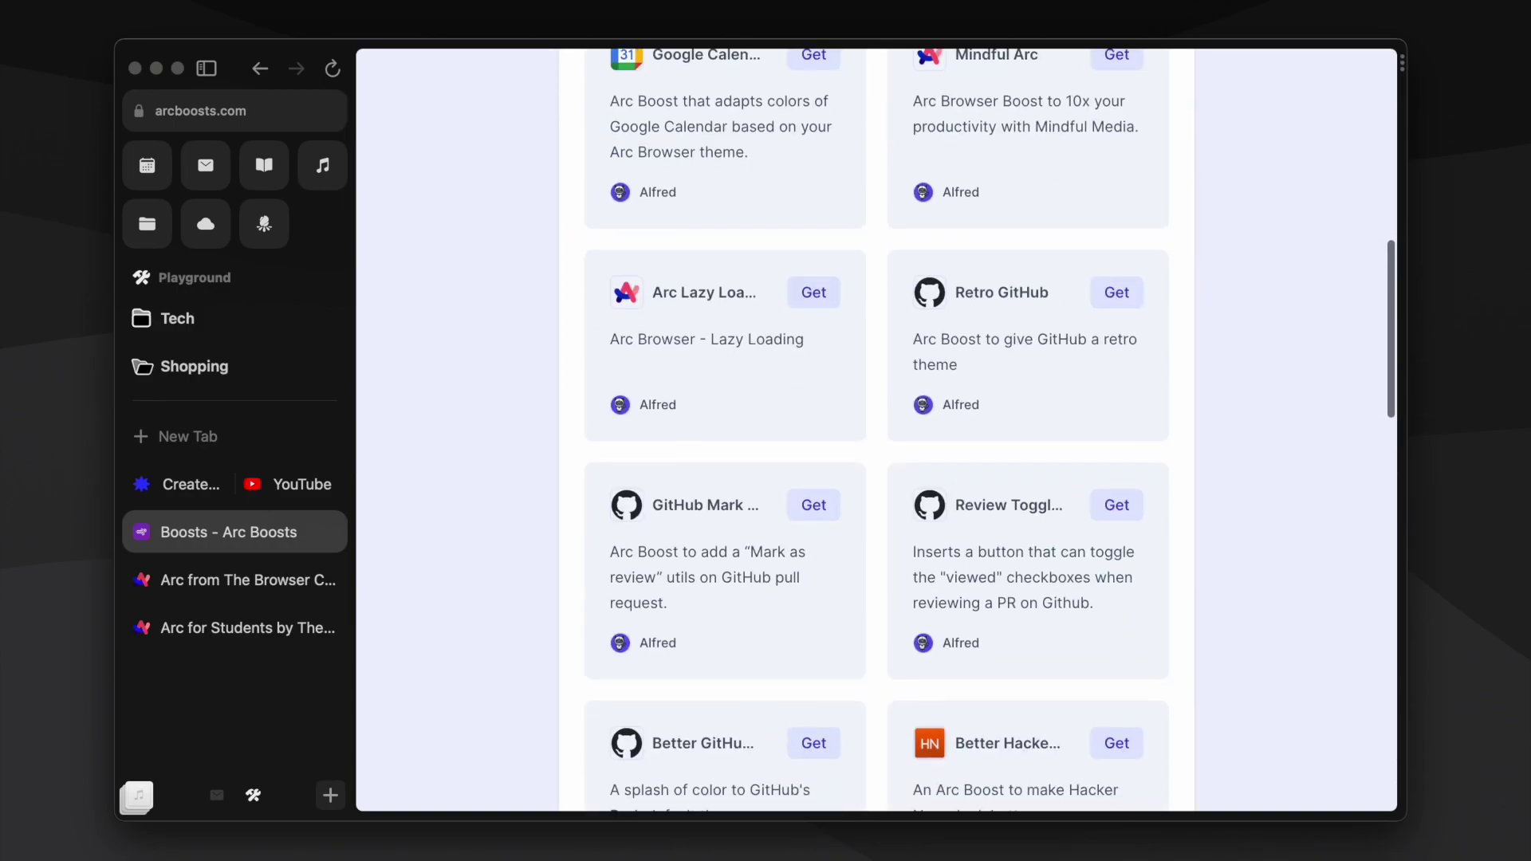
scroll(877, 430, "down", 8)
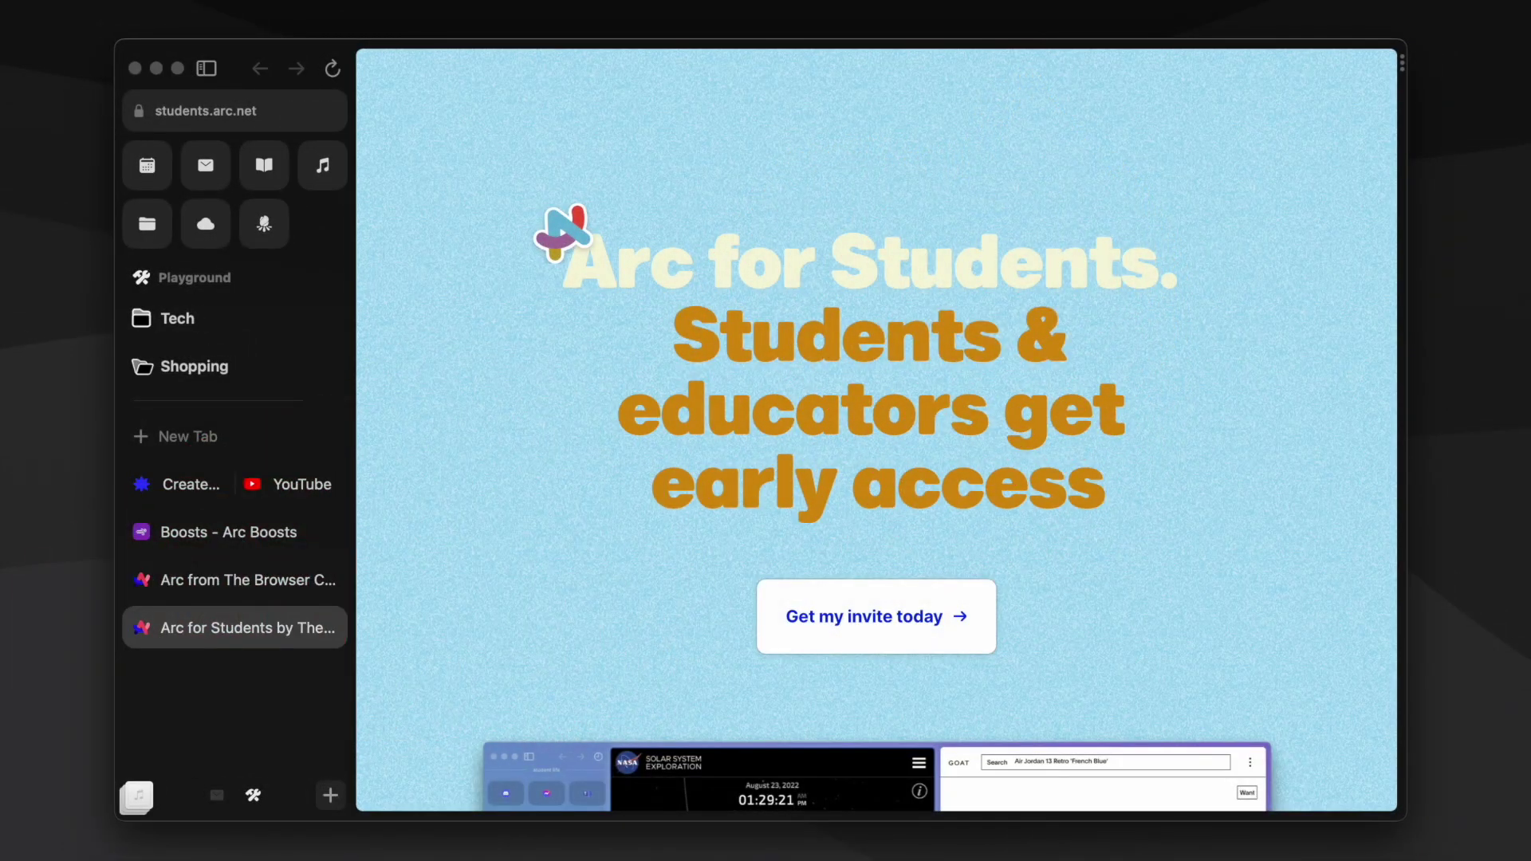
Review the Arc for Students page, from the early access offer and Arc Campuses section to the school email form and frequently asked questions
scroll(877, 430, "down", 3)
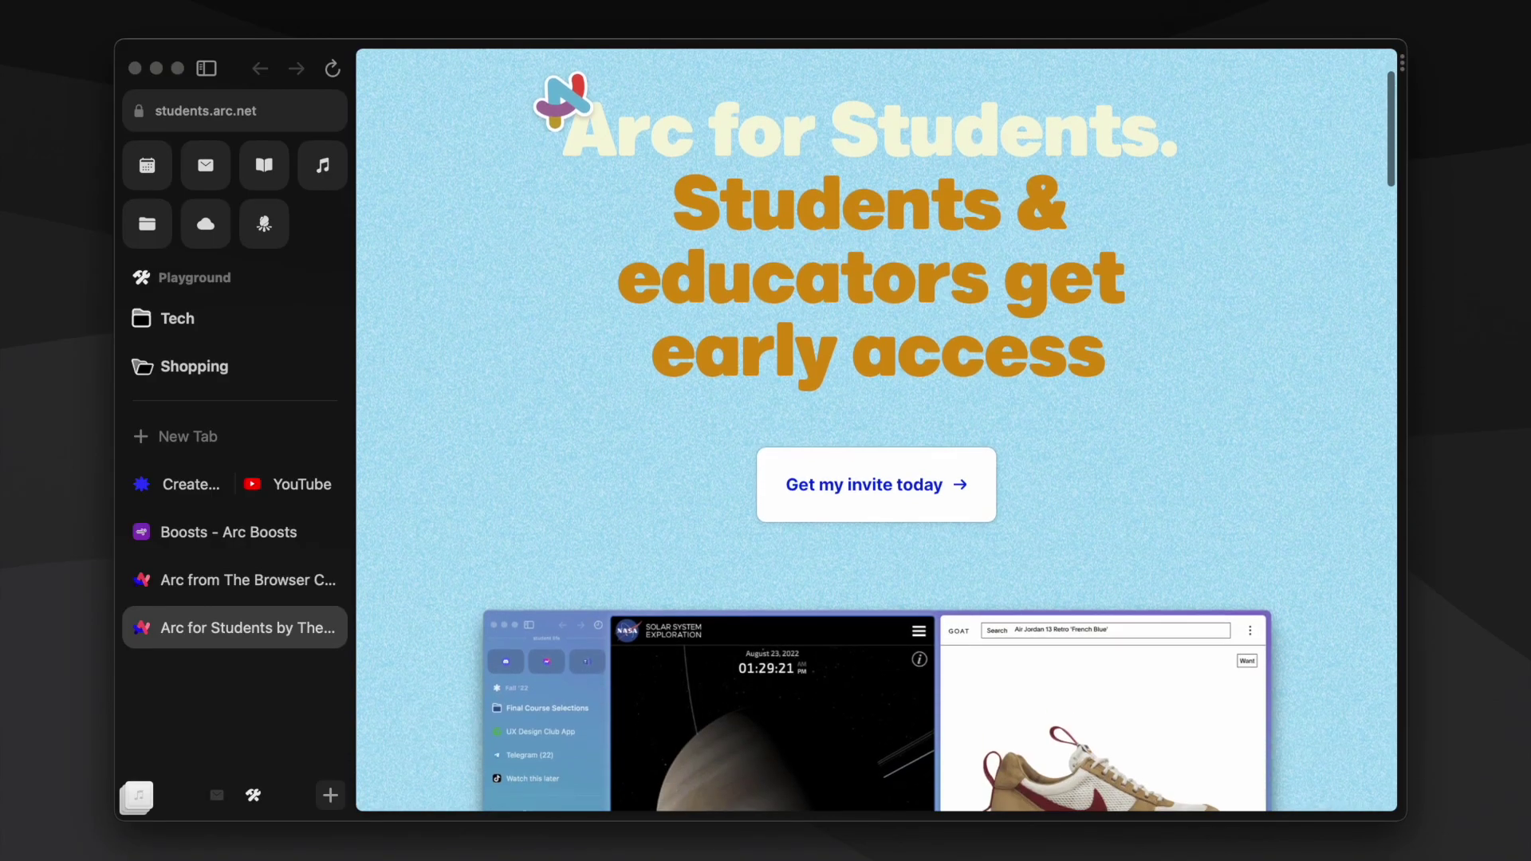
scroll(876, 431, "down", 15)
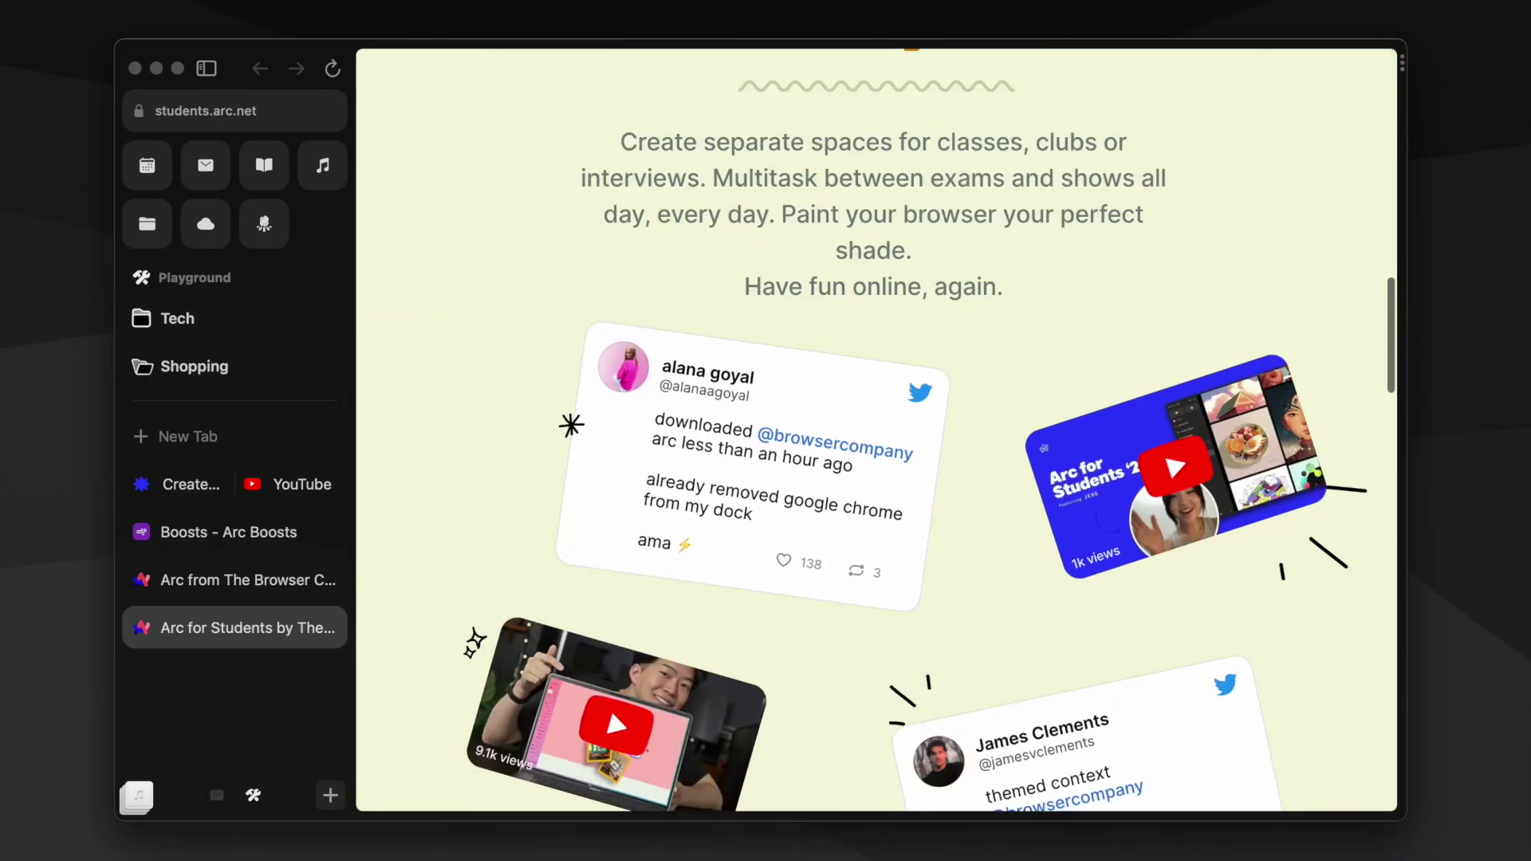
scroll(877, 430, "down", 15)
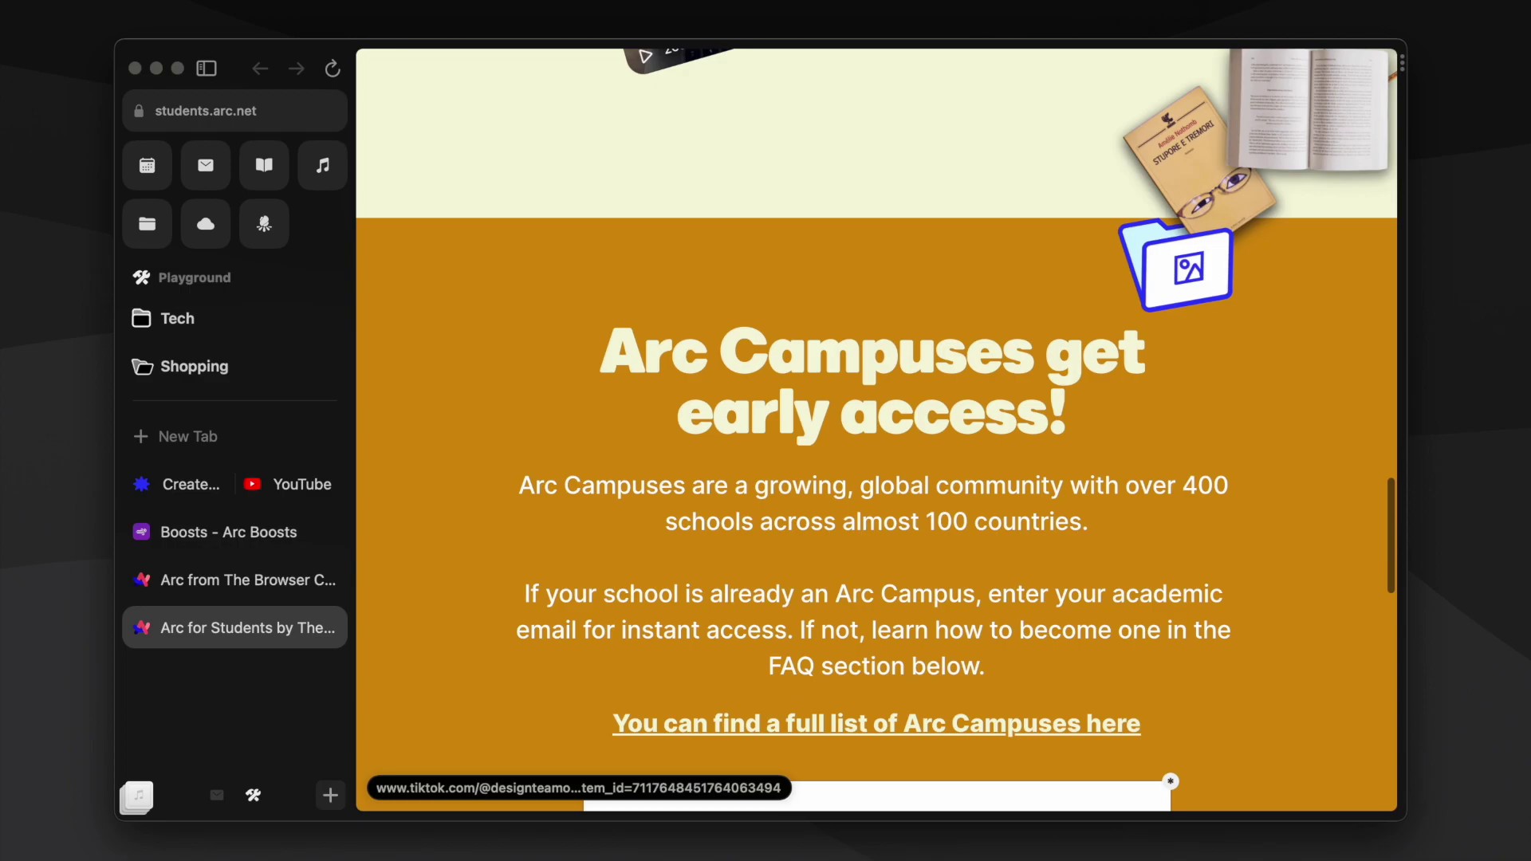
scroll(877, 431, "down", 15)
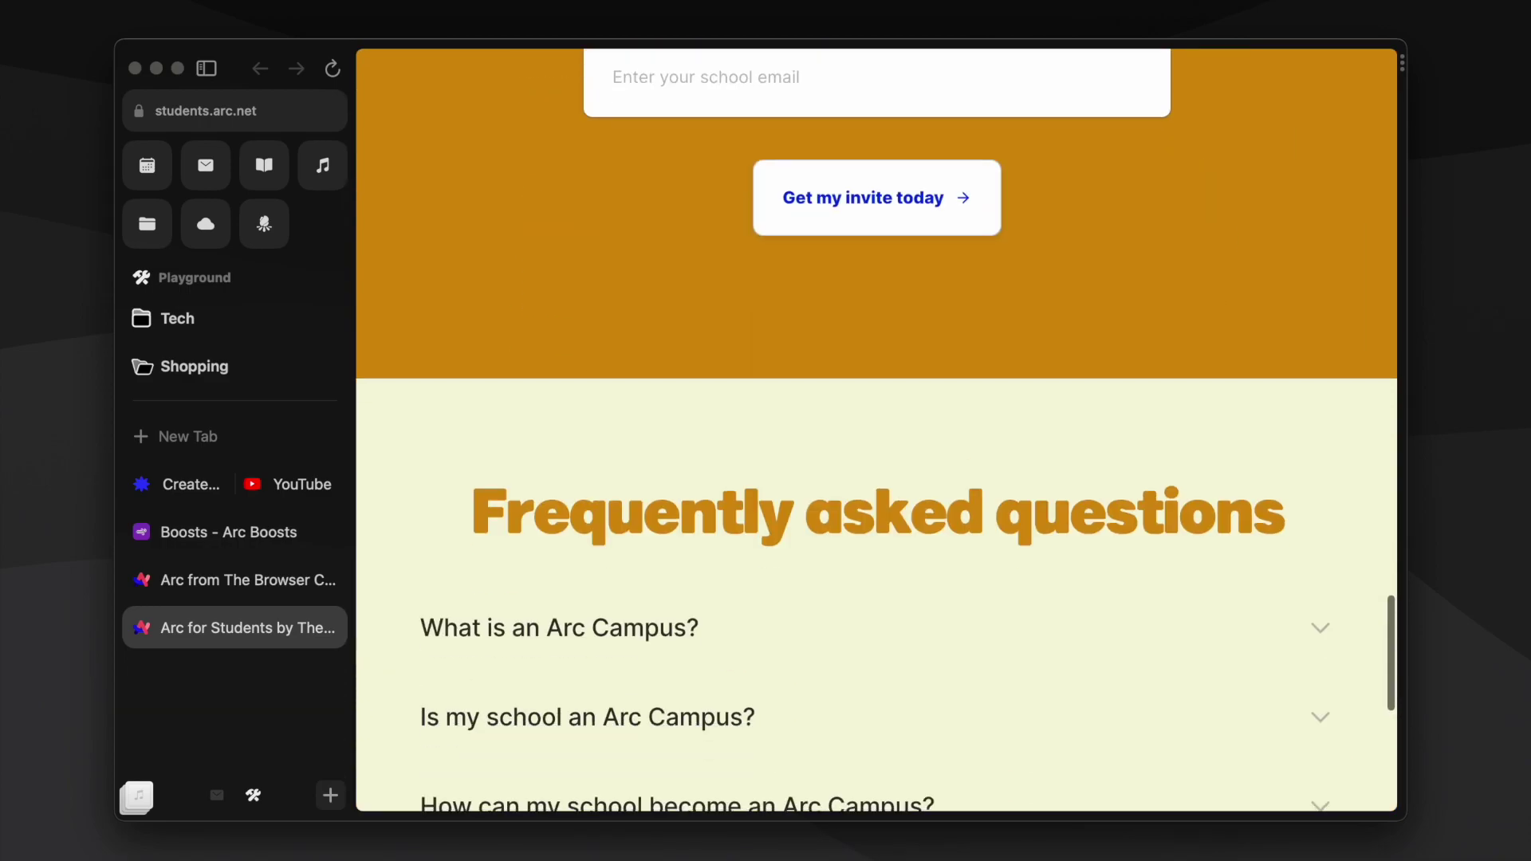
scroll(876, 431, "down", 5)
scroll(876, 431, "up", 20)
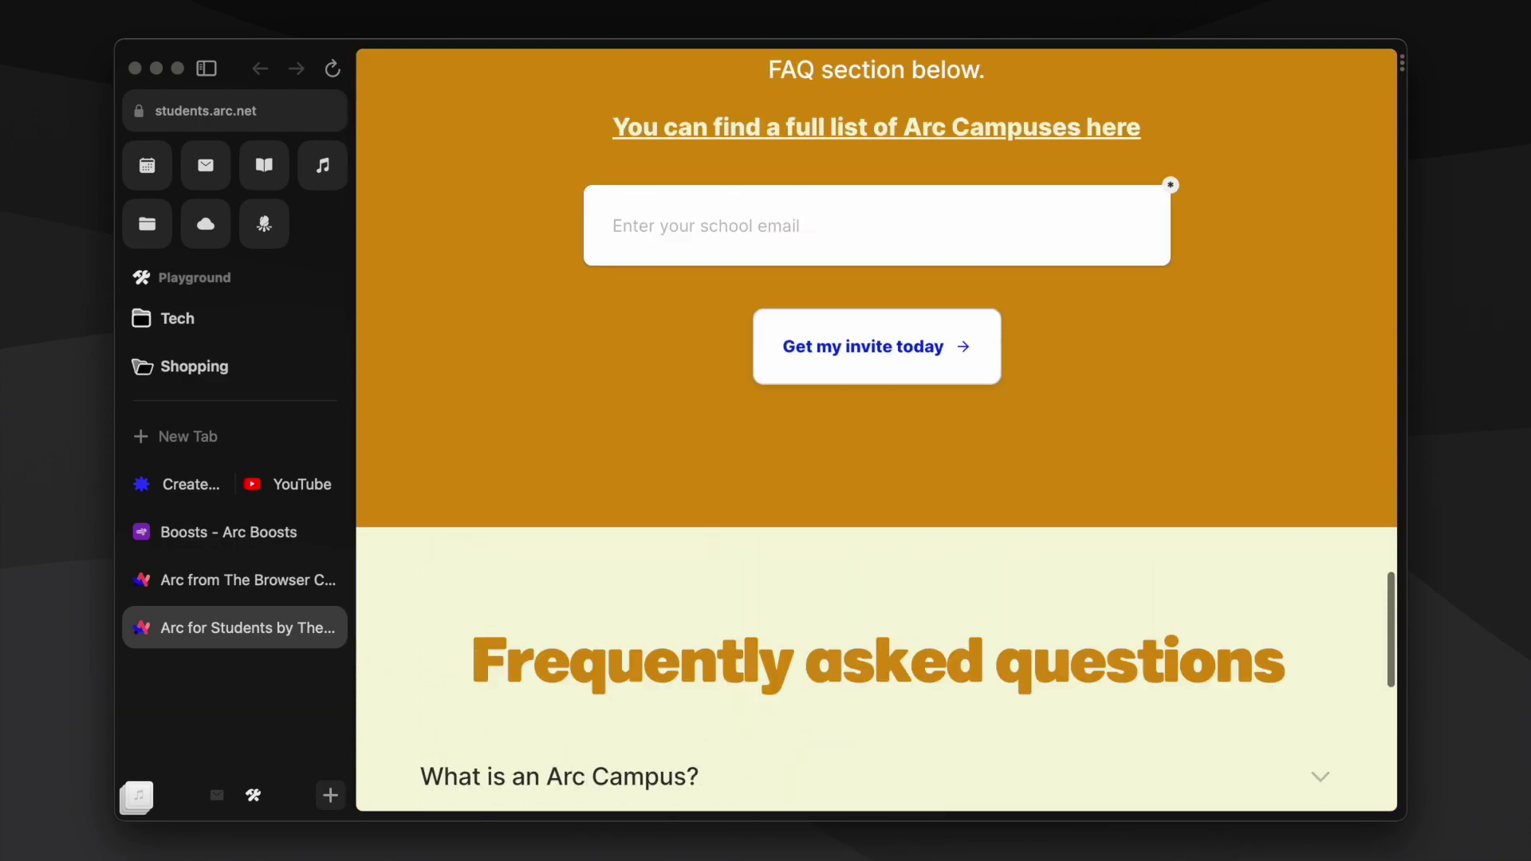
scroll(876, 431, "up", 15)
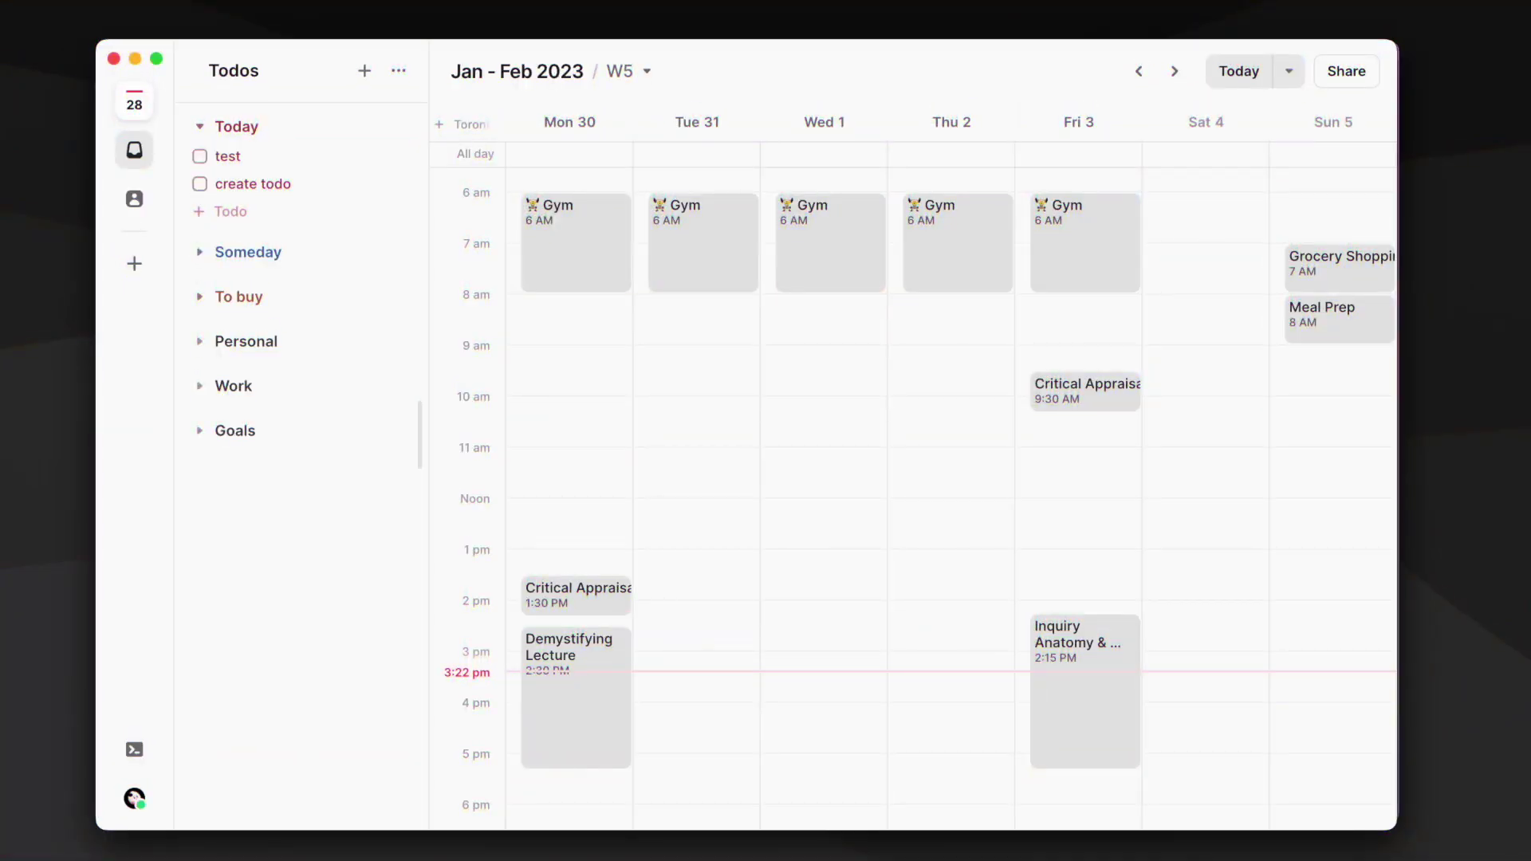
Create a new todo named "example" in the calendar app
key("super+k")
key("Return")
type("example")
key("Return")
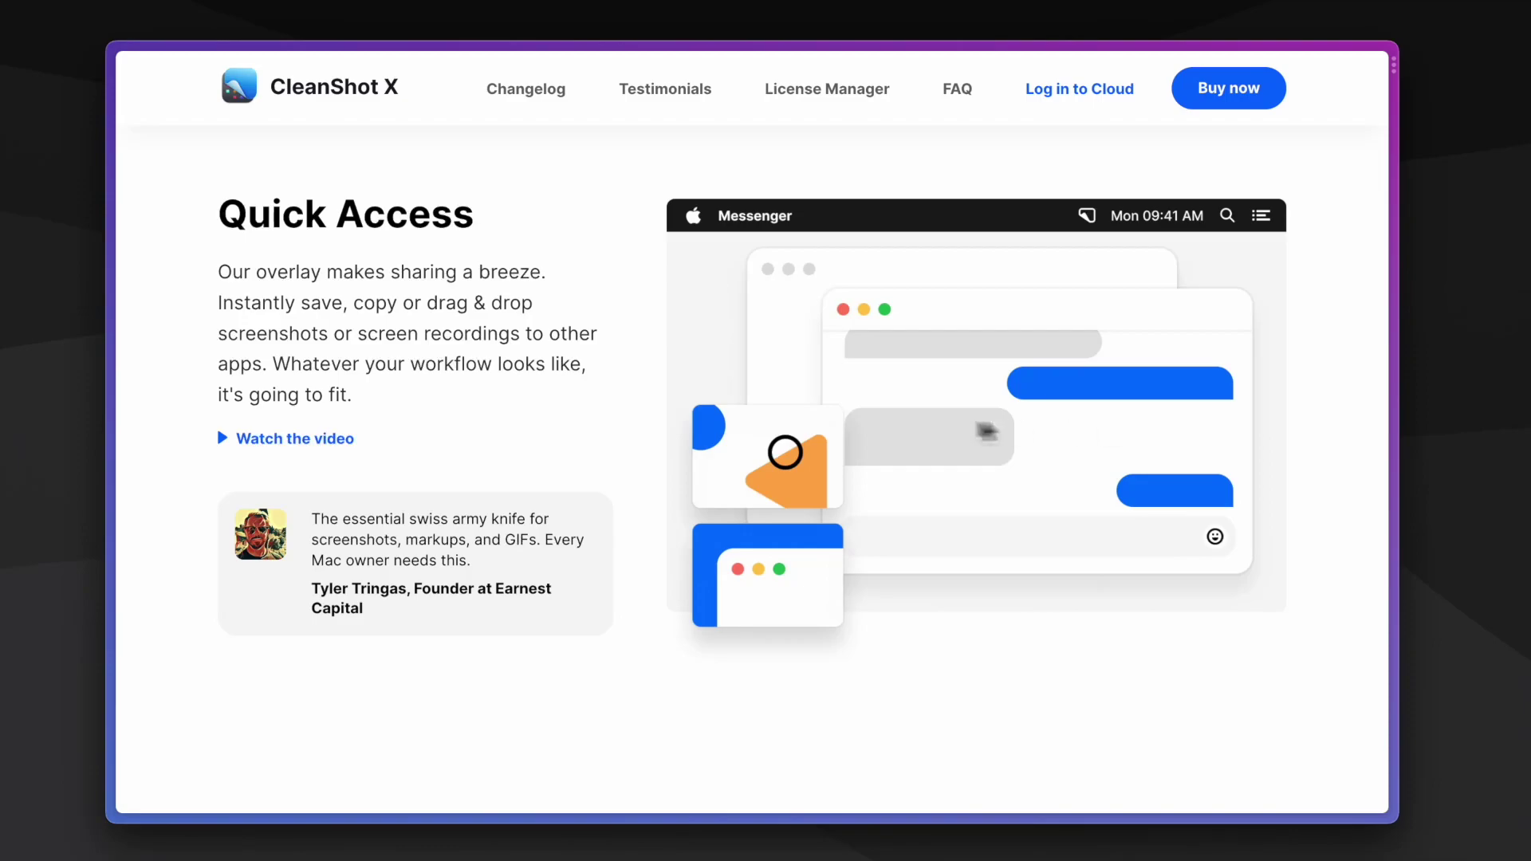
Read through the CleanShot X website's feature sections on Quick Access, Annotate, CleanShot Cloud and Scrolling capture
scroll(752, 471, "down", 3)
scroll(752, 470, "down", 3)
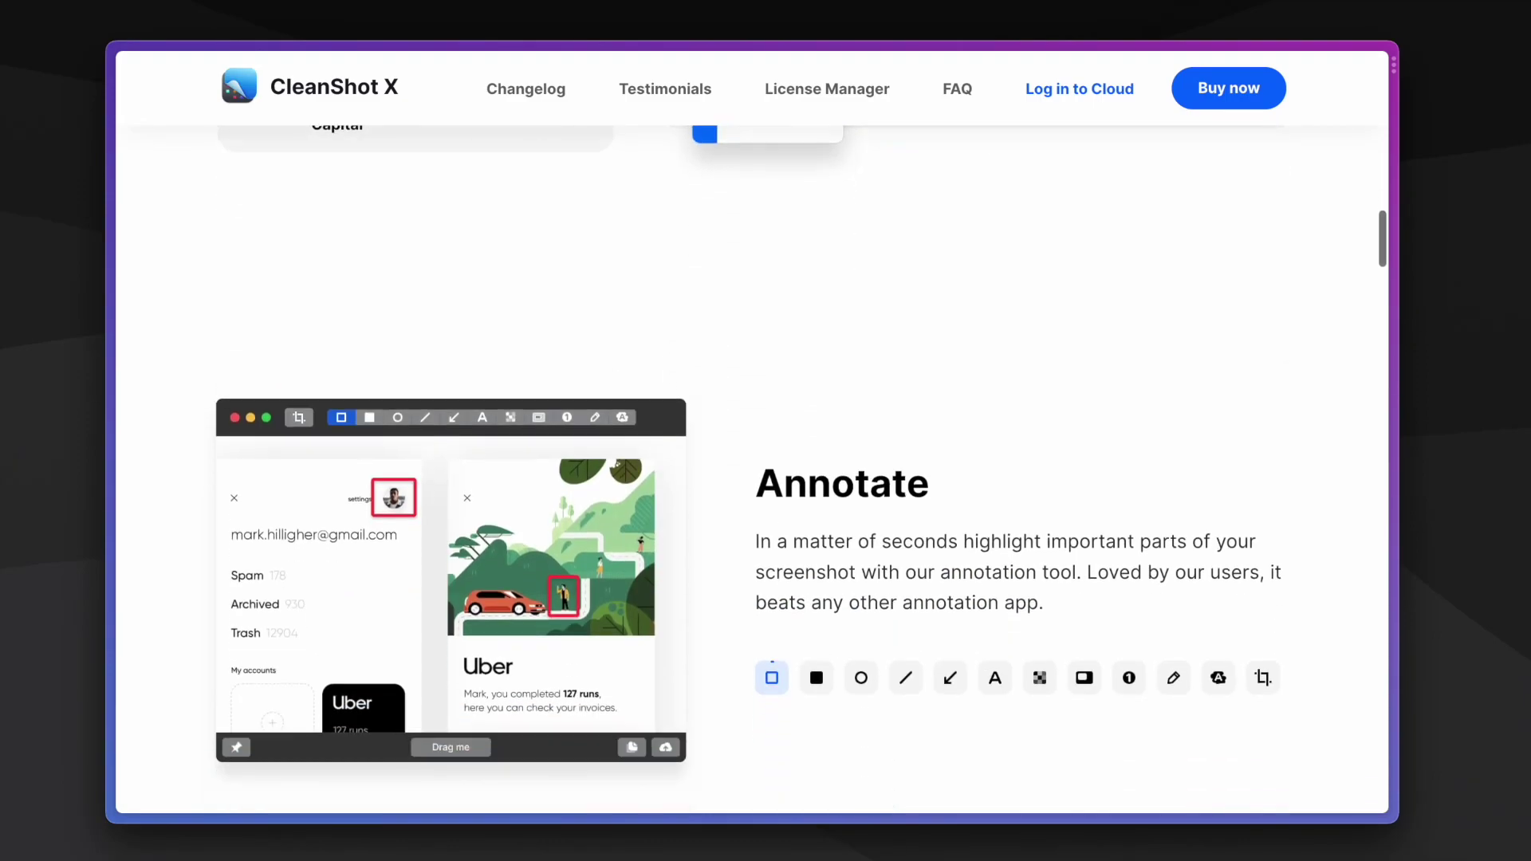
scroll(752, 431, "down", 8)
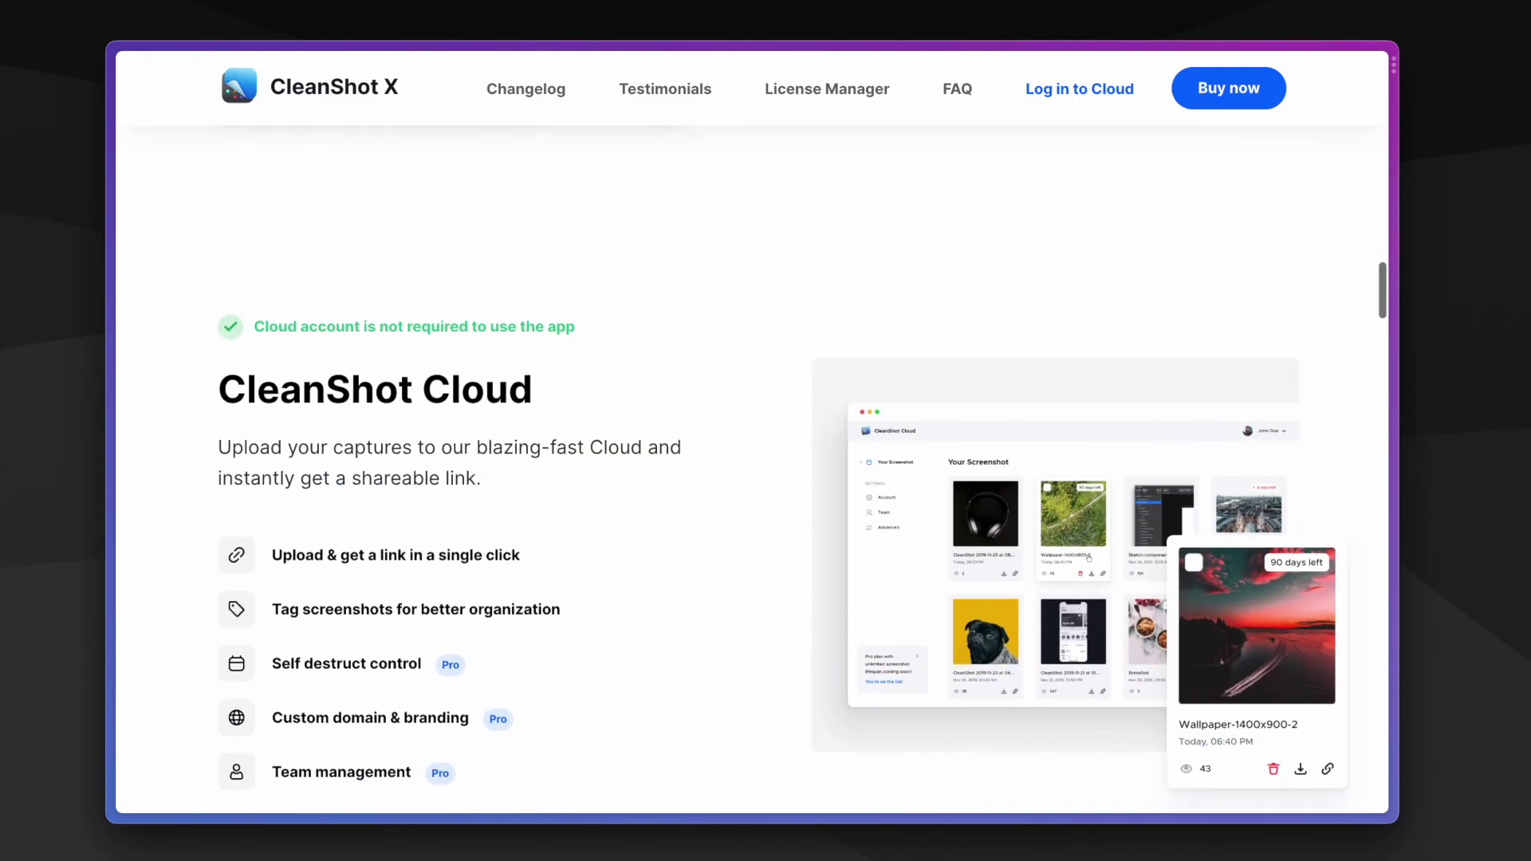
scroll(752, 430, "down", 10)
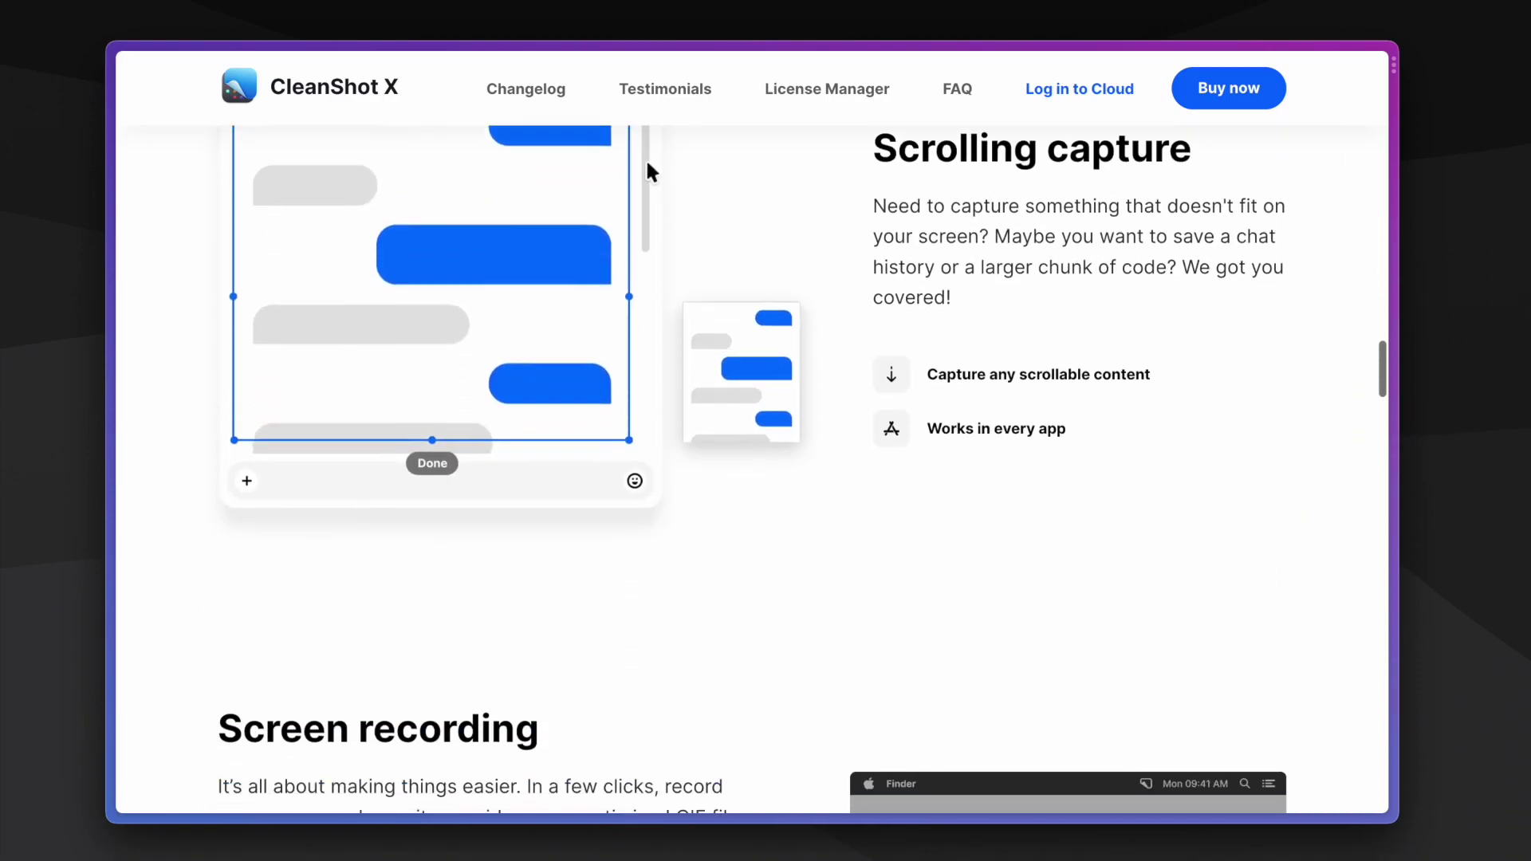